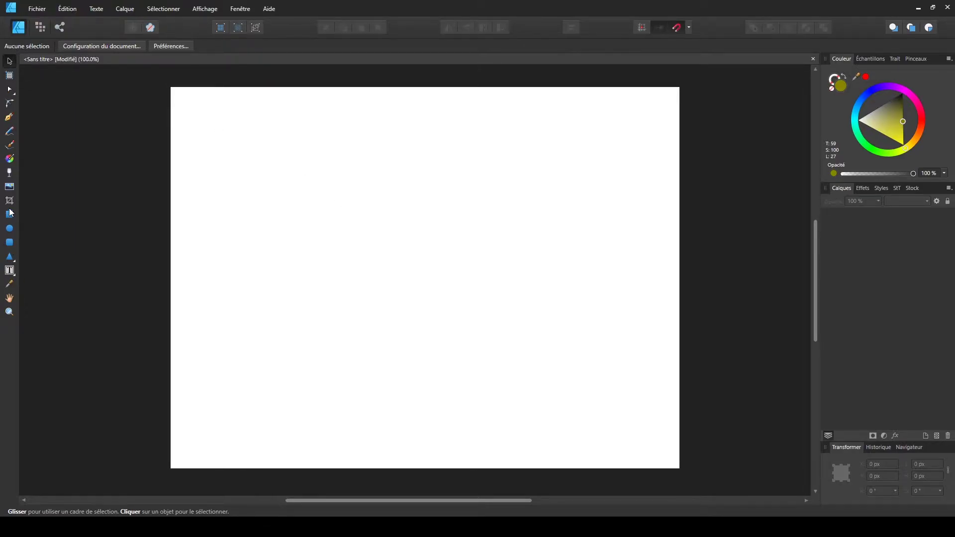
- Create the artistic text "mon texte" at about 72.6 pt near the upper-left corner of the blank page
click(8, 272)
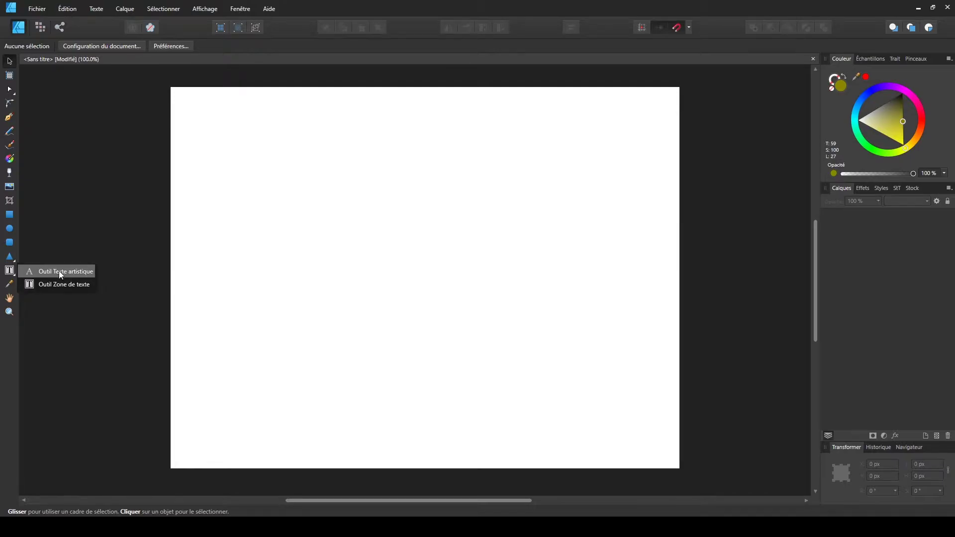
click(68, 277)
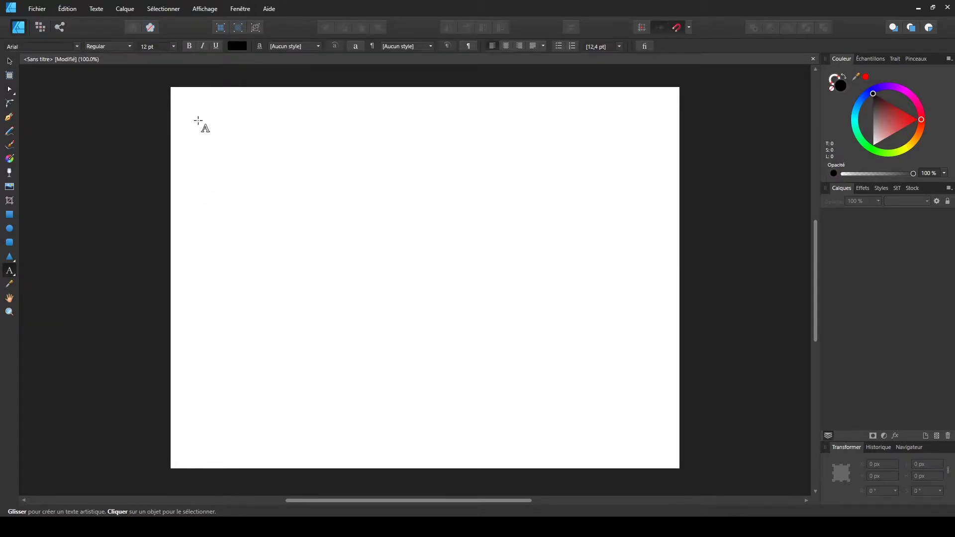
drag(206, 136, 288, 166)
text(Mon texte)
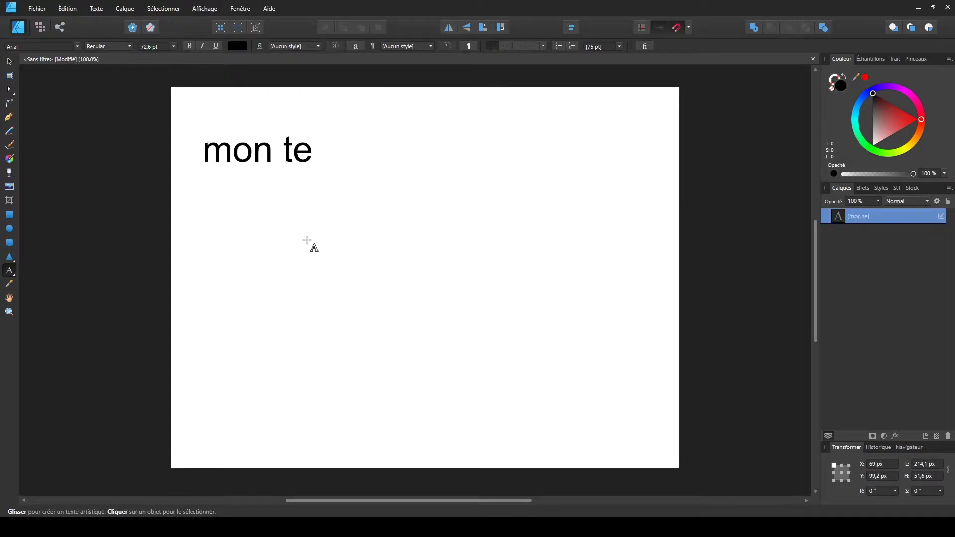
key(Escape)
click(9, 61)
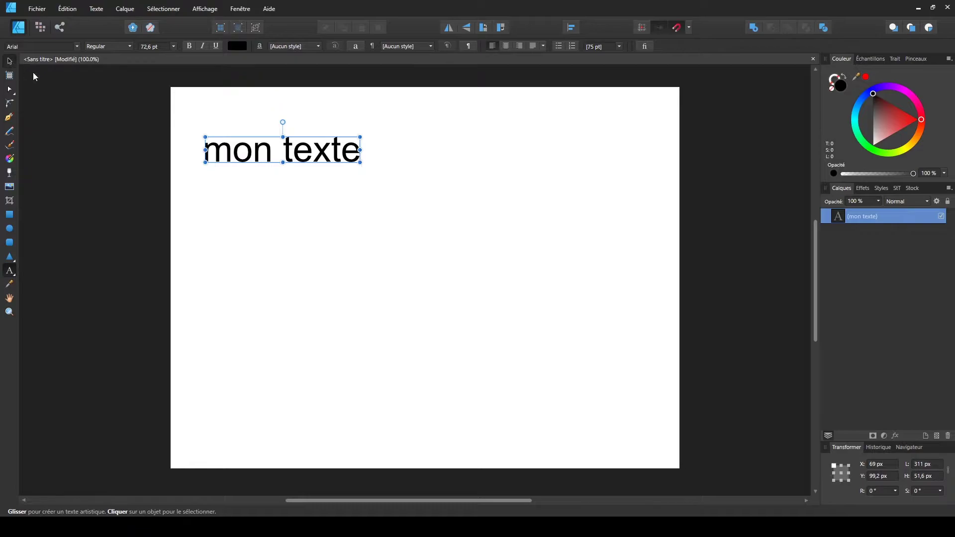
- Stretch the "mon texte" text to about 530 × 130 px and reposition it near the page's upper-left corner
drag(332, 152, 325, 145)
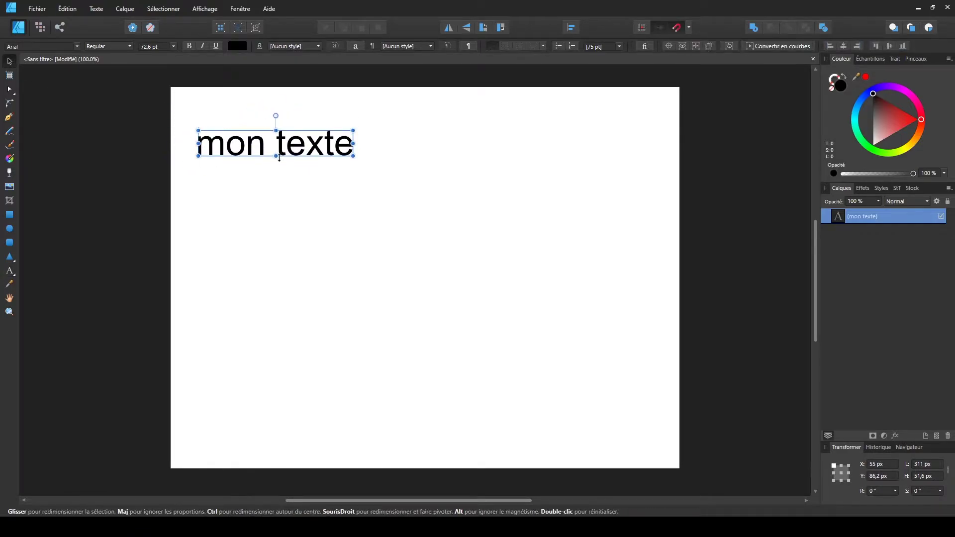
drag(276, 157, 262, 197)
drag(353, 167, 479, 162)
mouse_move(403, 177)
mouse_down()
mouse_move(366, 151)
mouse_move(409, 176)
mouse_up()
mouse_move(494, 156)
mouse_down()
mouse_move(313, 158)
mouse_move(527, 160)
mouse_move(264, 170)
mouse_move(515, 169)
mouse_move(484, 169)
mouse_up()
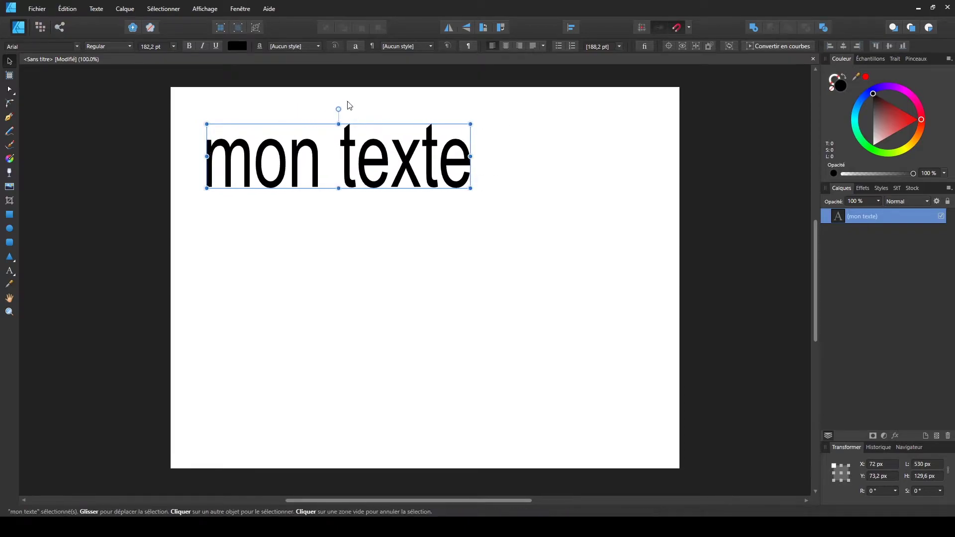
- Rotate the text about 68° clockwise and undo the rotation
drag(338, 108, 382, 138)
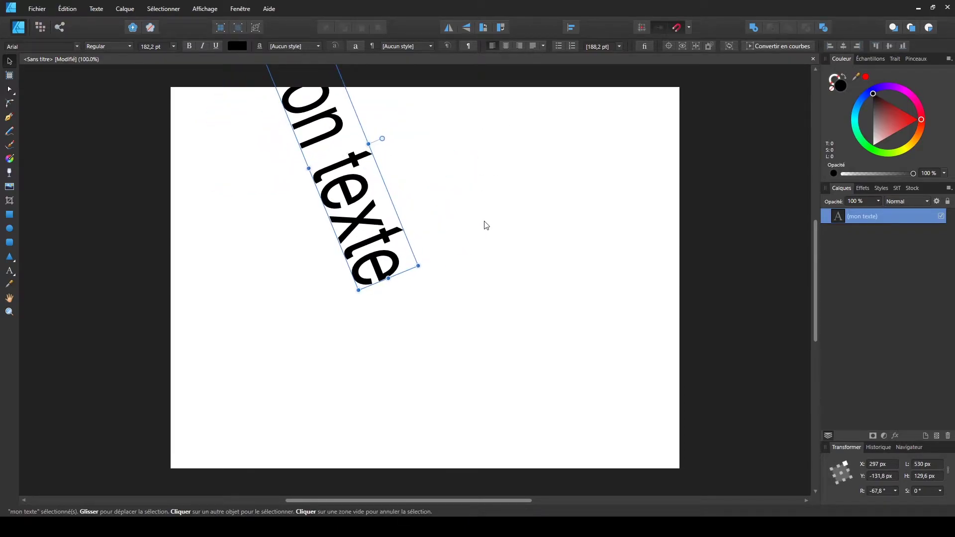
key(ctrl+z)
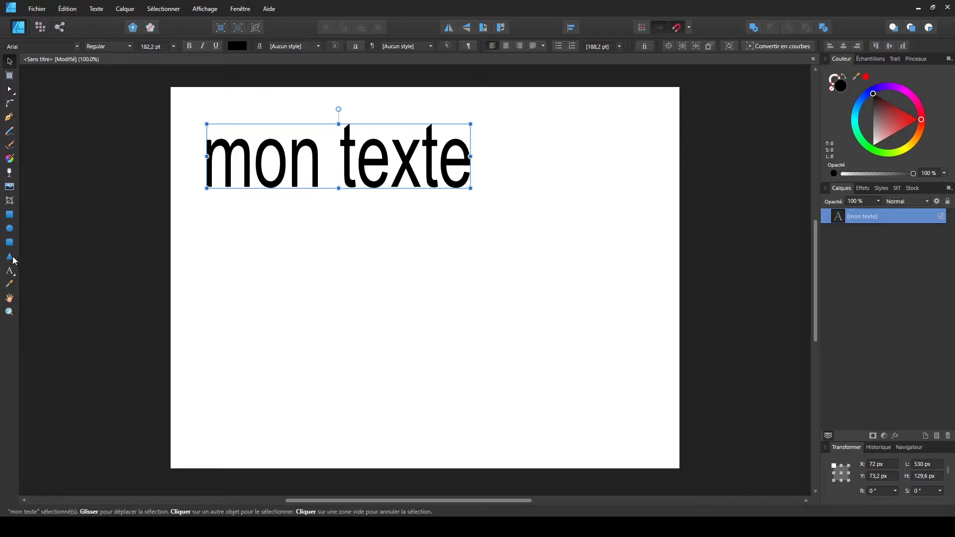
click(13, 273)
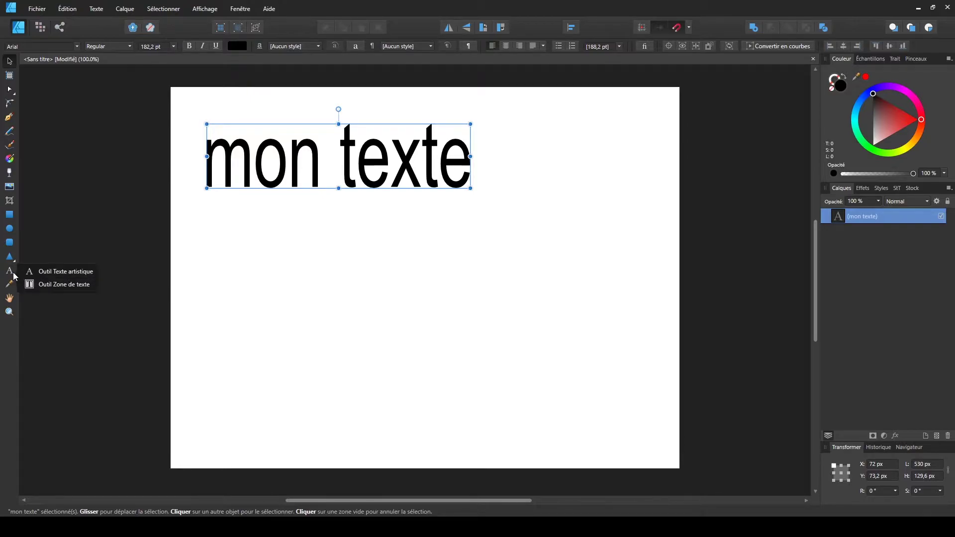
click(52, 272)
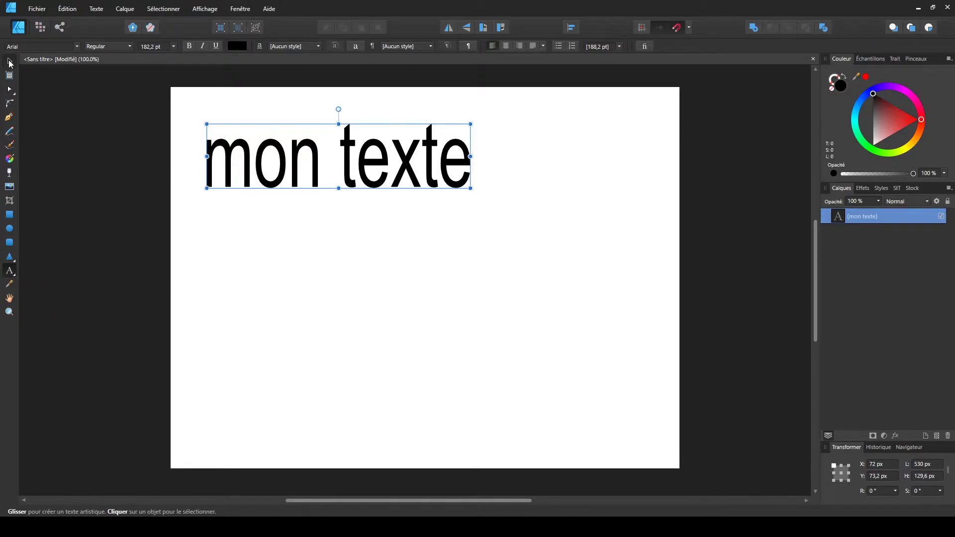
click(10, 62)
- Replace the "n" and the space after it in "mon texte" with "zd zdz", and reposition the text near the page's upper-left
drag(316, 184, 364, 169)
double_click(320, 176)
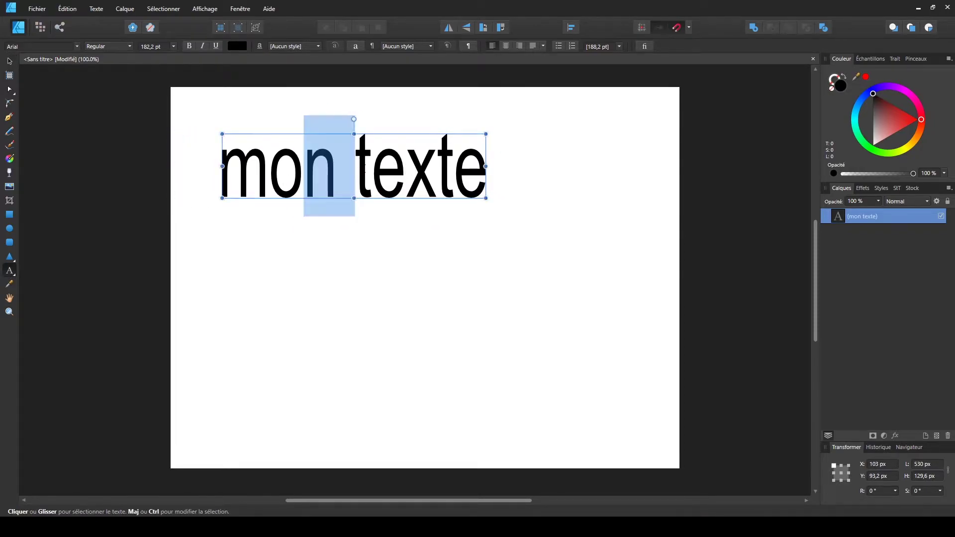
text(zd zdz)
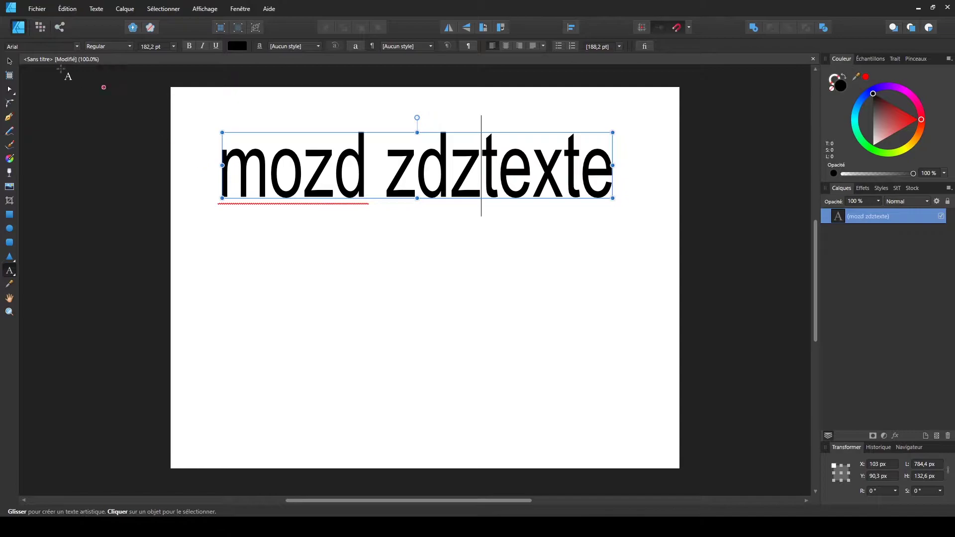
click(9, 62)
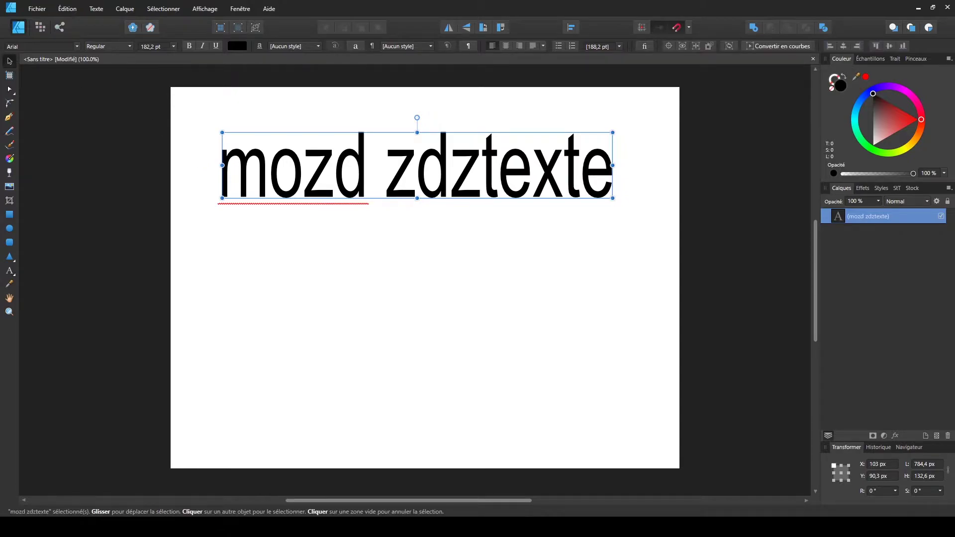
mouse_move(363, 190)
mouse_down()
mouse_move(325, 165)
mouse_move(355, 194)
mouse_up()
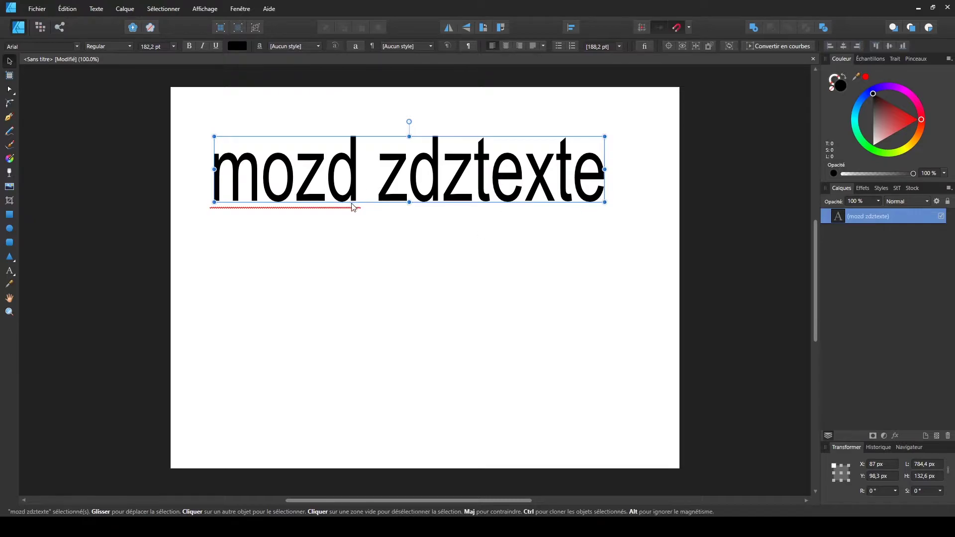
drag(368, 181, 357, 179)
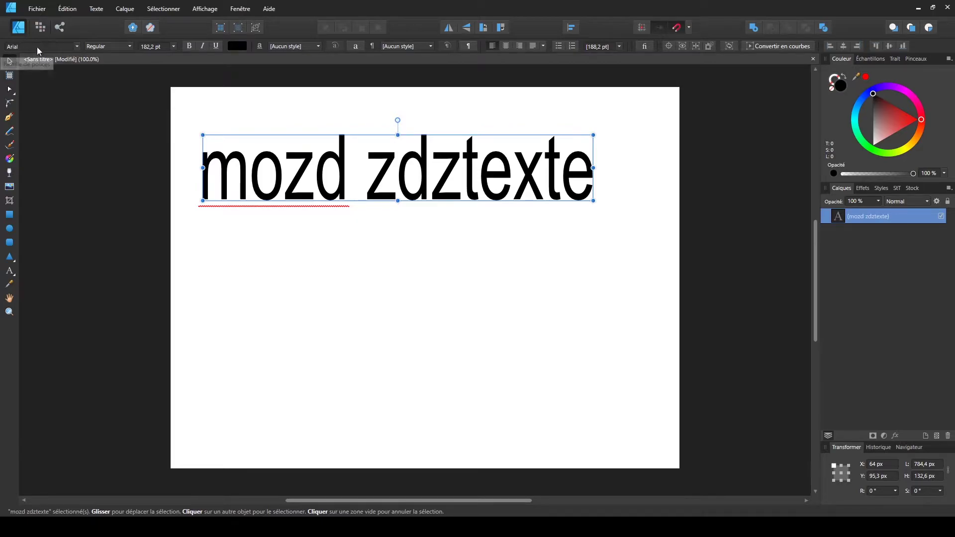
- Try the Alba Matter and Alba Super fonts on the selected text
click(77, 46)
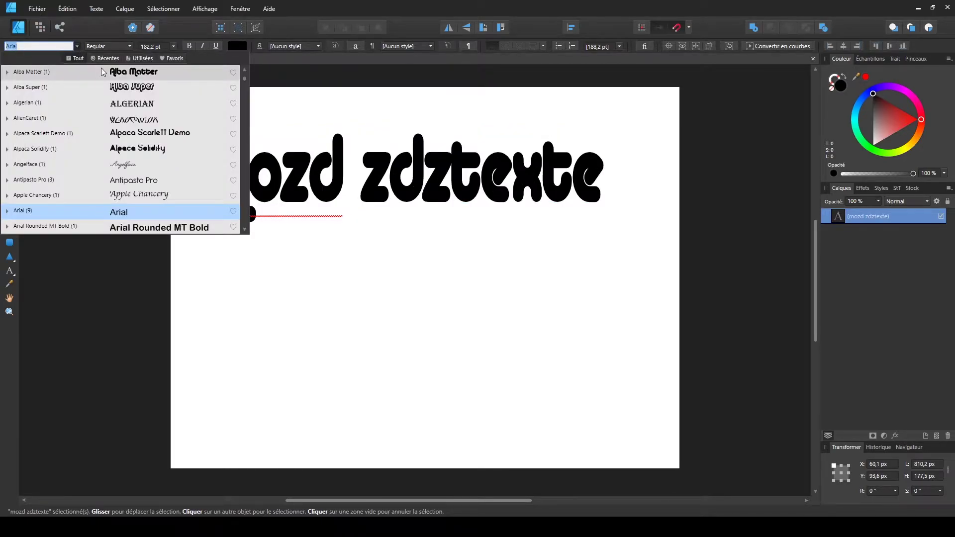
click(103, 71)
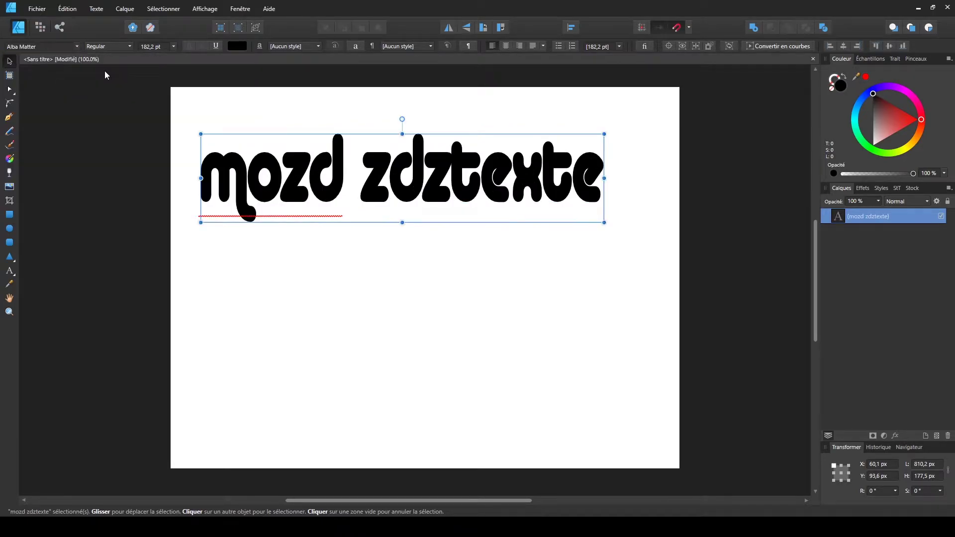
click(47, 46)
click(69, 82)
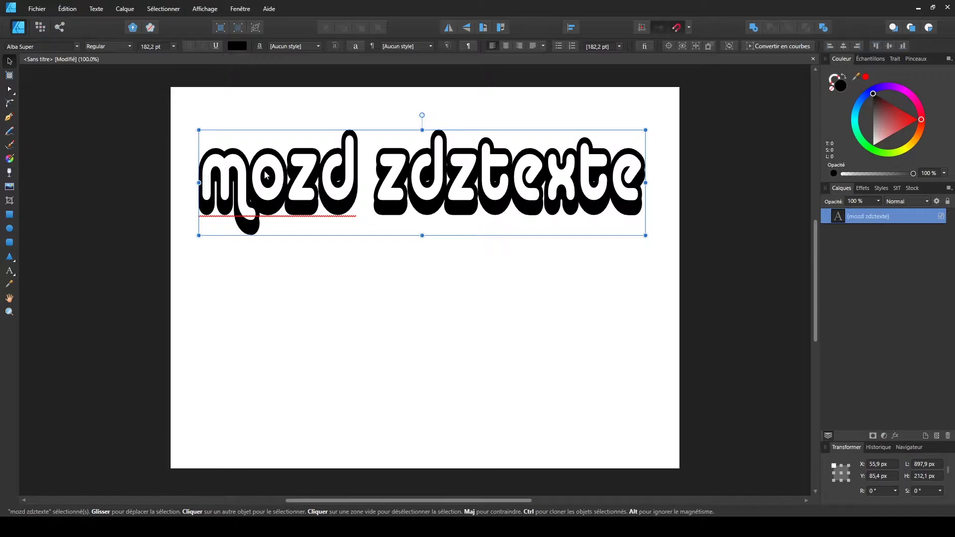
- Replace the whole text with a single "A" and set its font to Arial
key(t)
key(ctrl+a)
text(A)
key(Escape)
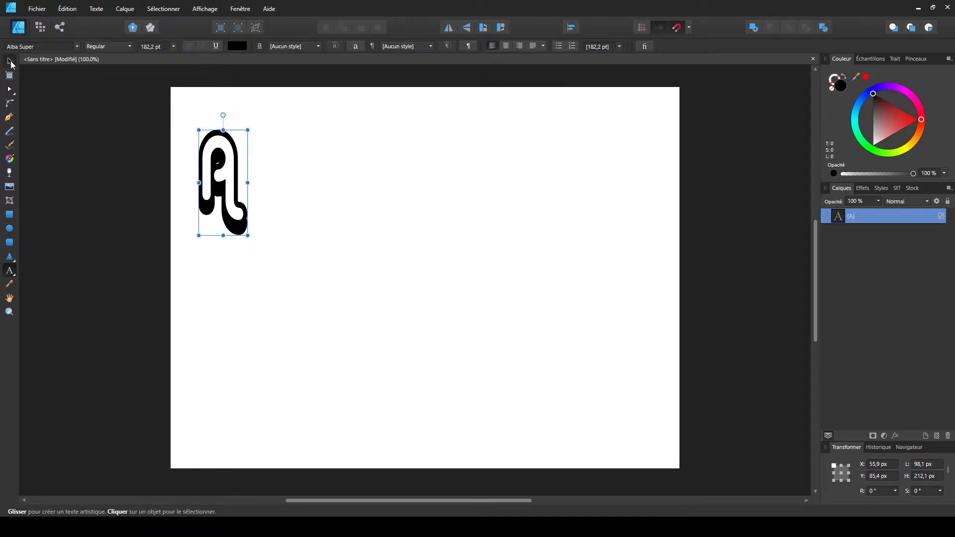
click(77, 46)
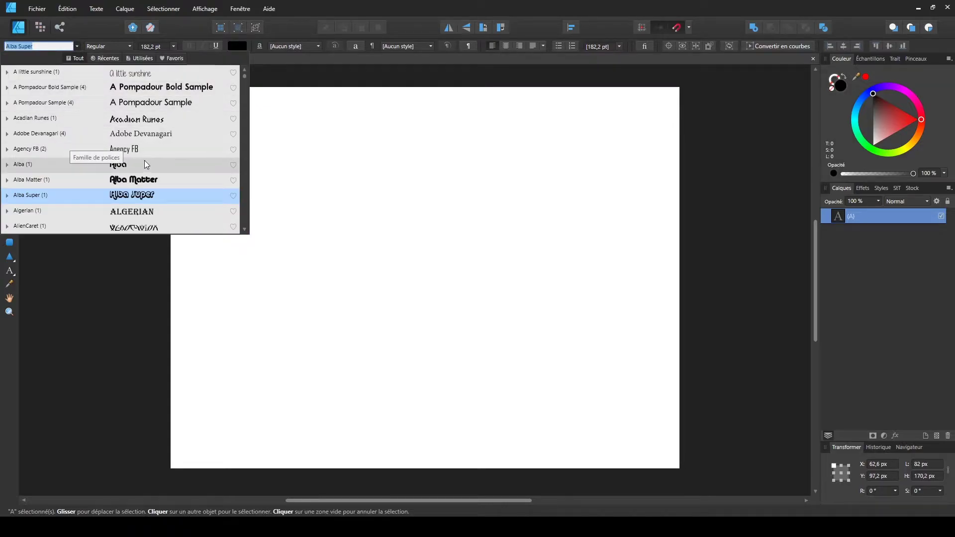
text(Arial)
key(Return)
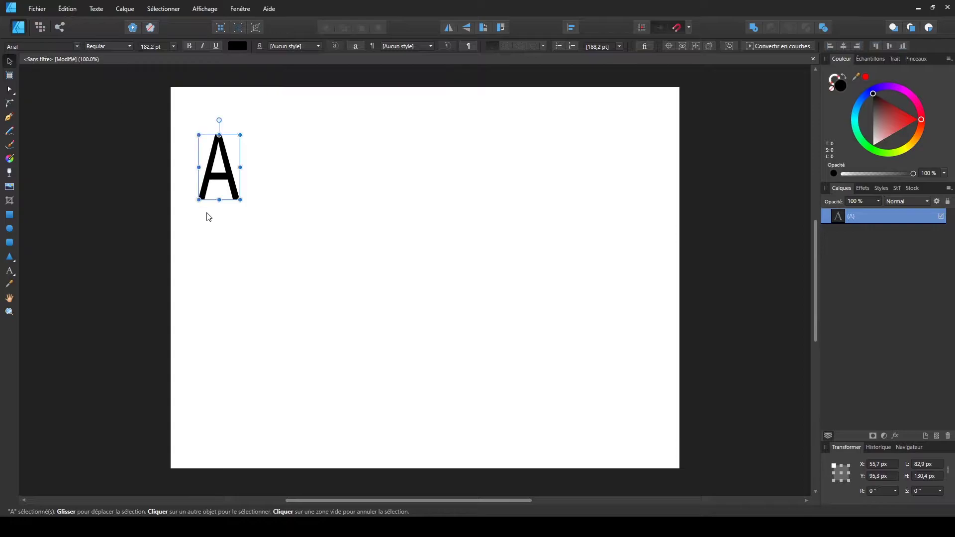
- Place a copy of the letter A about 213 px to the right of the original
click(275, 261)
click(232, 188)
drag(232, 188, 337, 193)
click(254, 207)
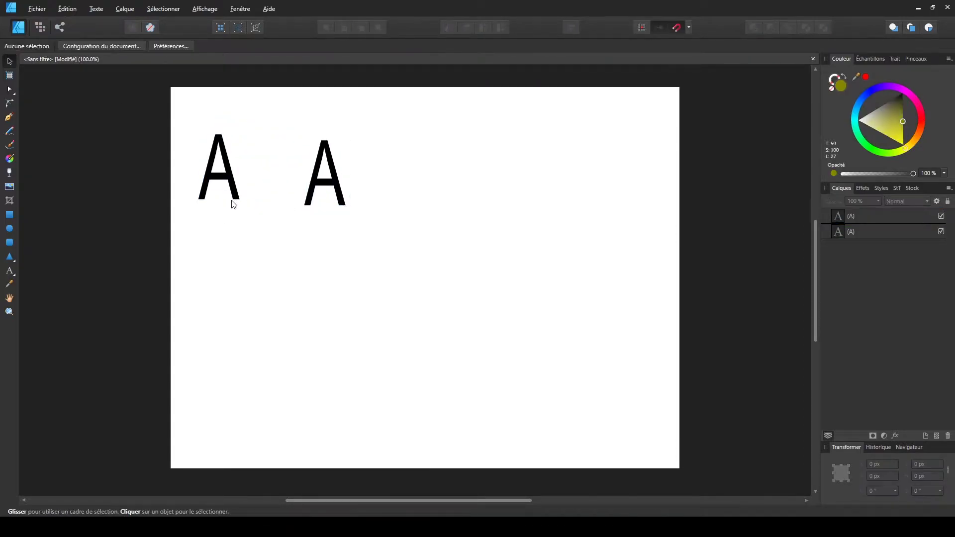
- Set the copied A's font to Times New Roman and move it close beside the Arial A for comparison
click(315, 195)
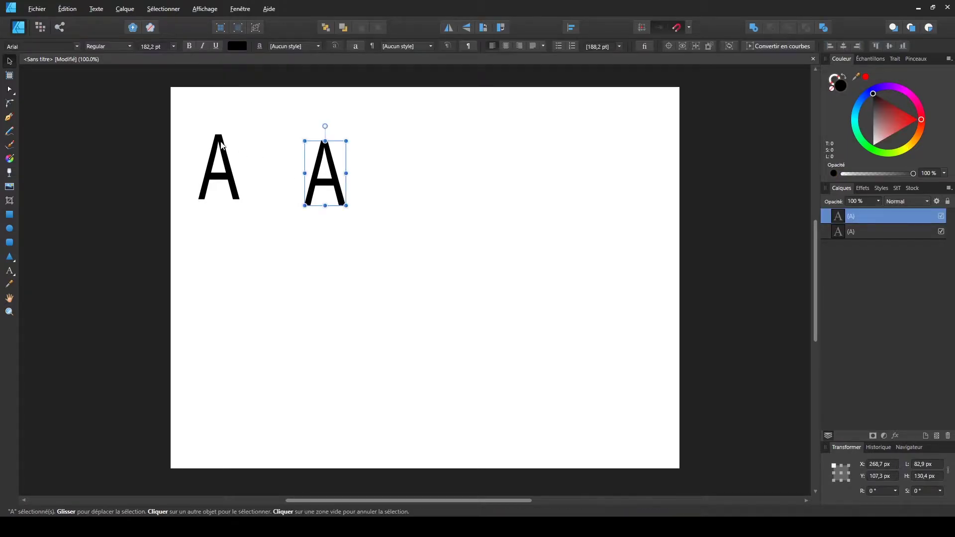
click(46, 46)
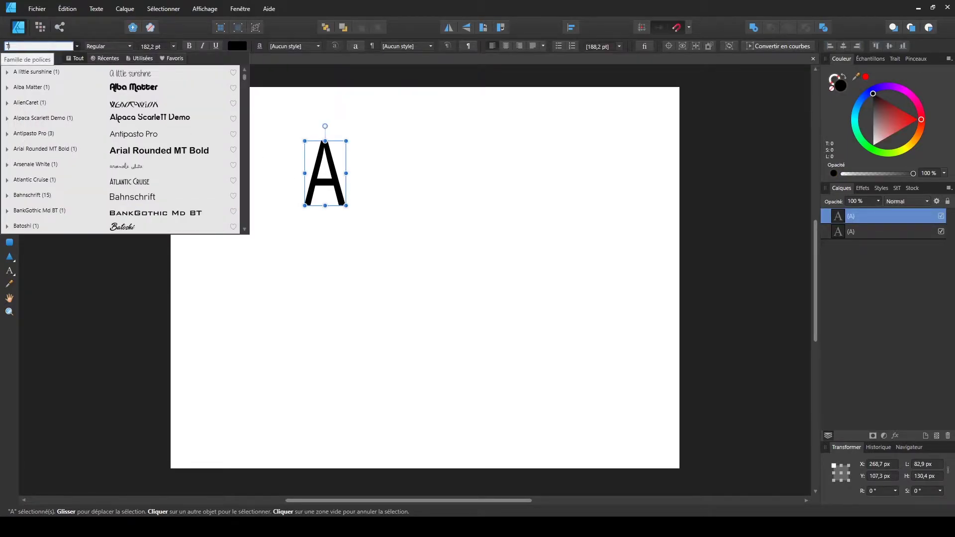
text(TIMES)
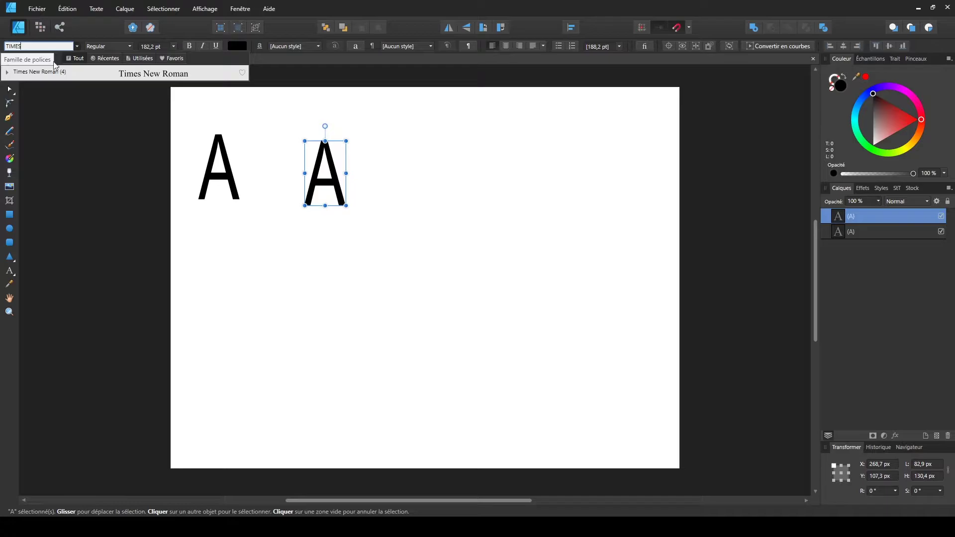
click(30, 72)
click(255, 215)
drag(310, 208, 255, 203)
click(258, 218)
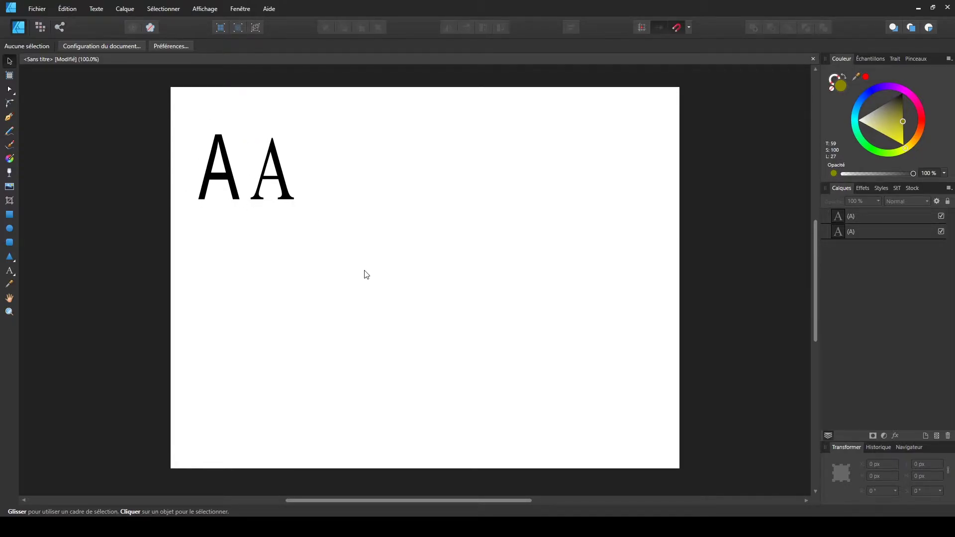
- Delete the Times New Roman A and keep the Arial A selected
click(272, 167)
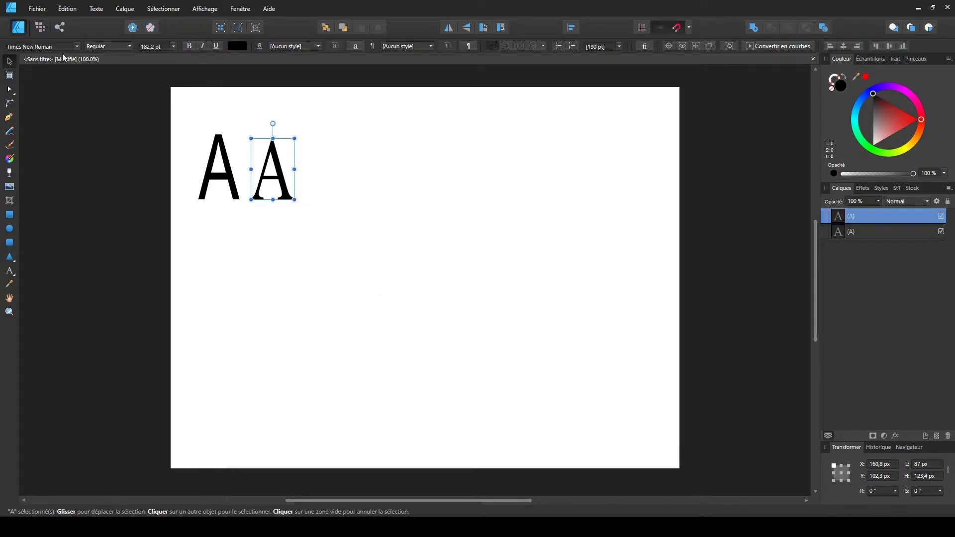
drag(273, 177, 211, 287)
click(219, 167)
click(211, 287)
key(Delete)
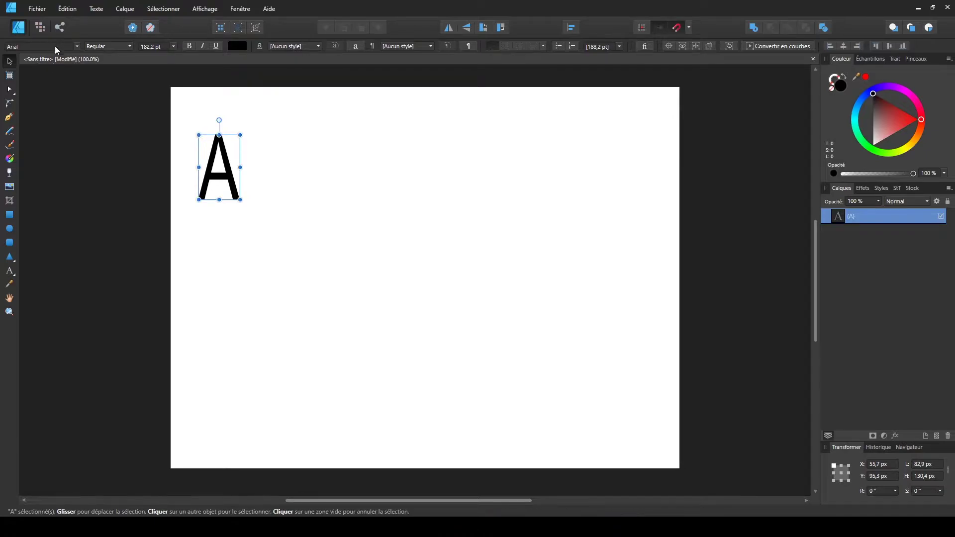
- Replace the remaining A with the text "Police de texte" and move it to about X 52 px, Y 114 px
key(t)
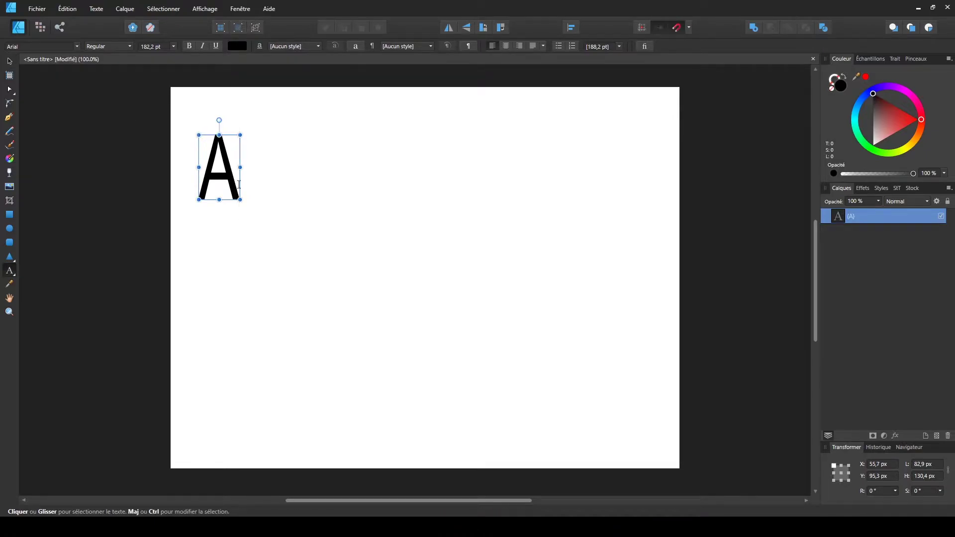
key(BackSpace)
text(pOLICE)
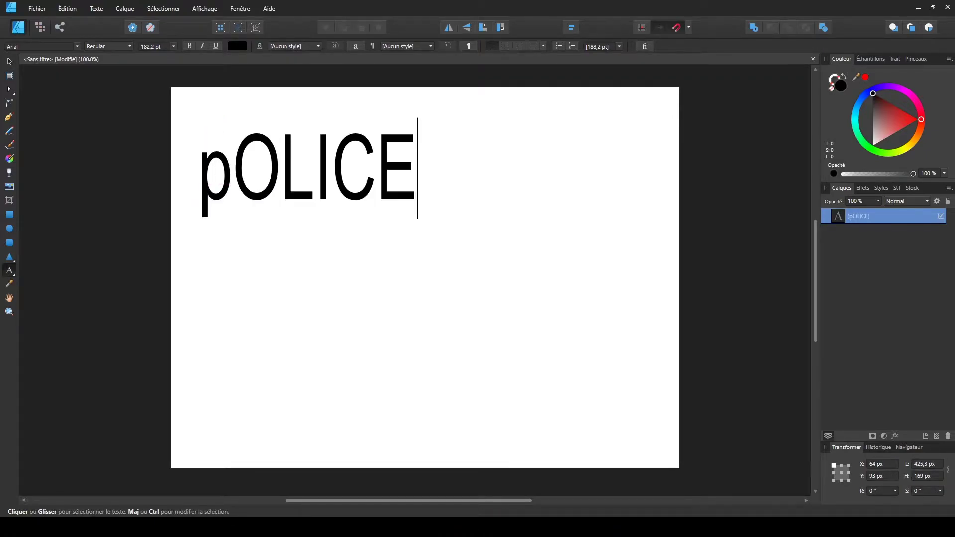
key(BackSpace)
key(BackSpace)
key(BackSpace)
key(BackSpace)
key(BackSpace)
key(BackSpace)
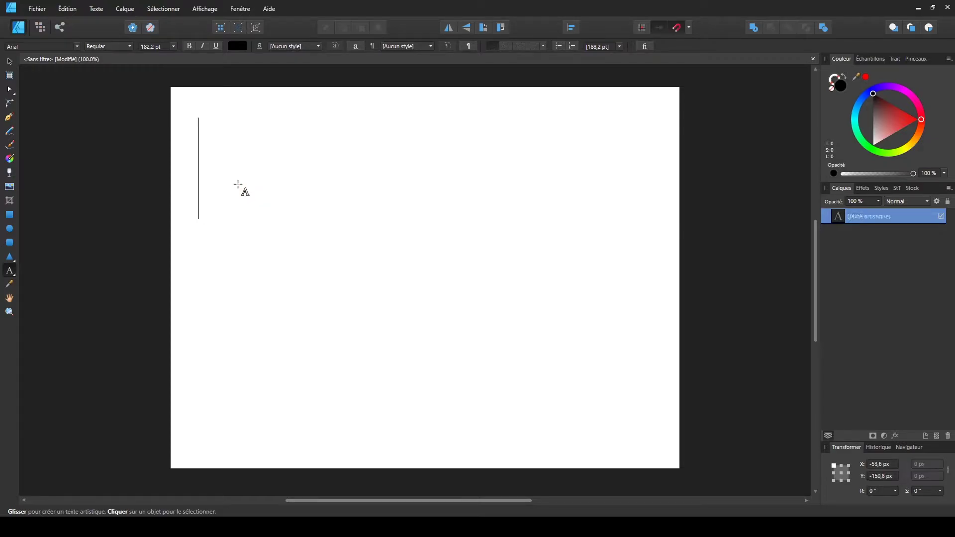
text(Police)
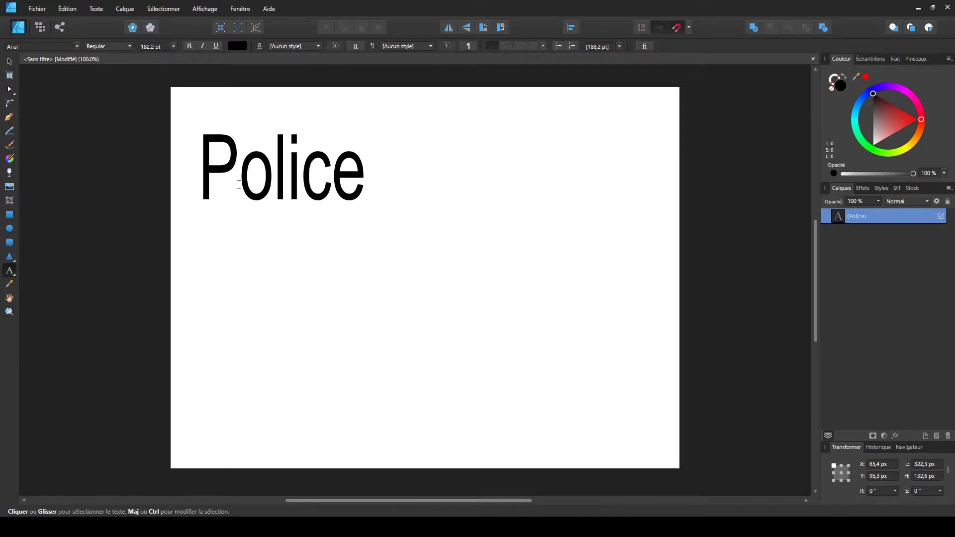
text( de texte)
key(Escape)
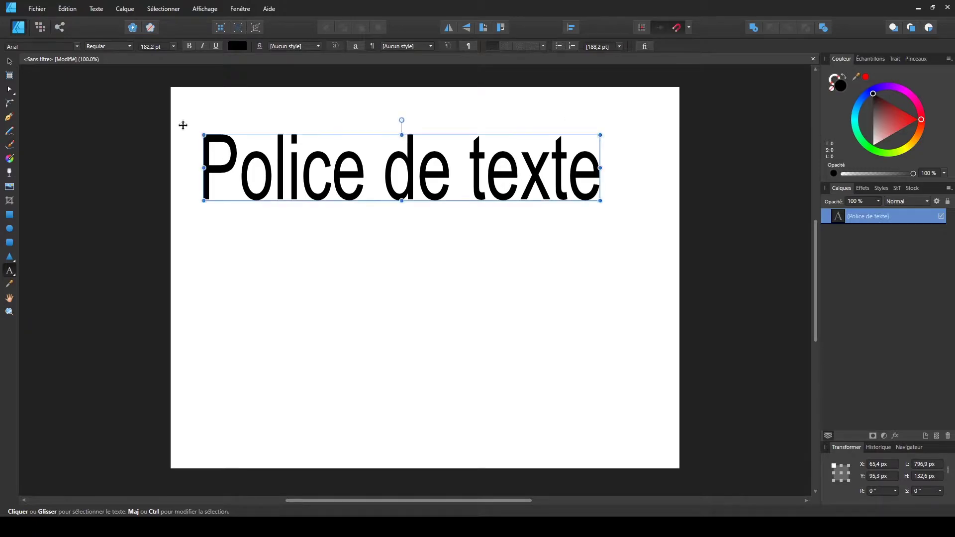
click(10, 61)
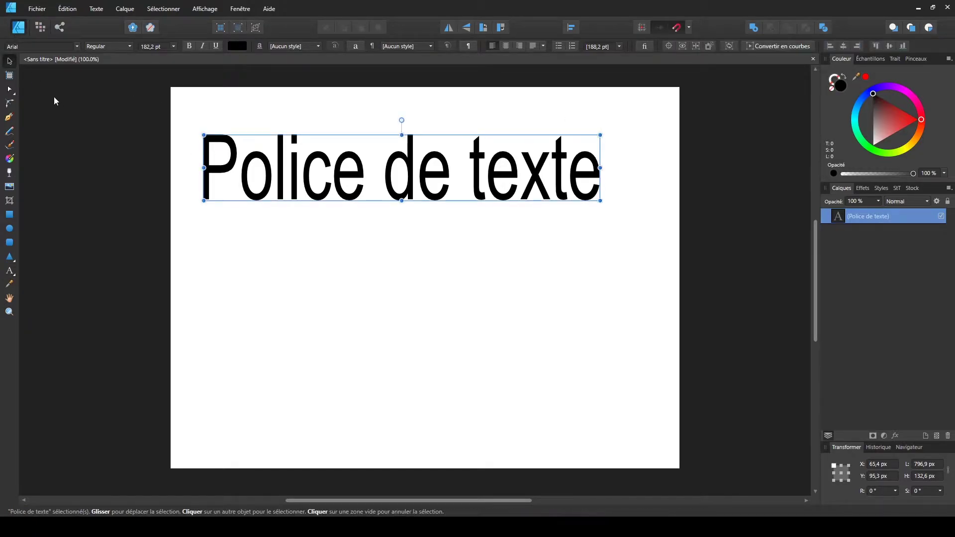
drag(252, 170, 246, 179)
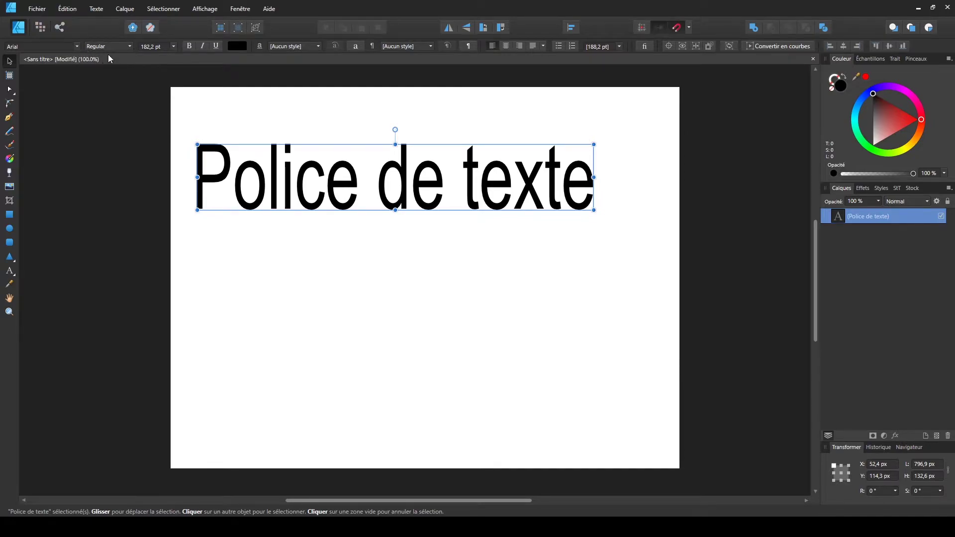
- Preview the available Arial style variants on the text "Police de texte" while keeping it in Regular
click(104, 45)
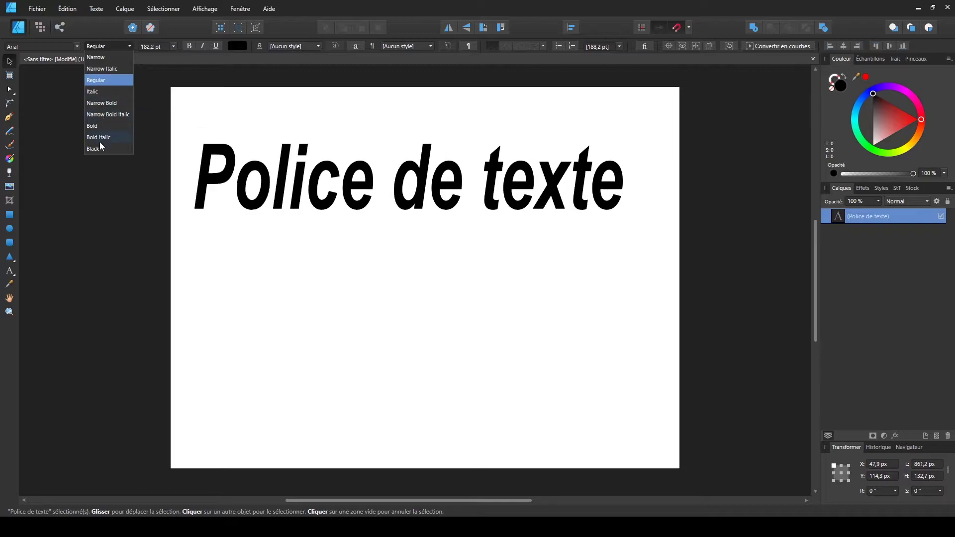
click(99, 80)
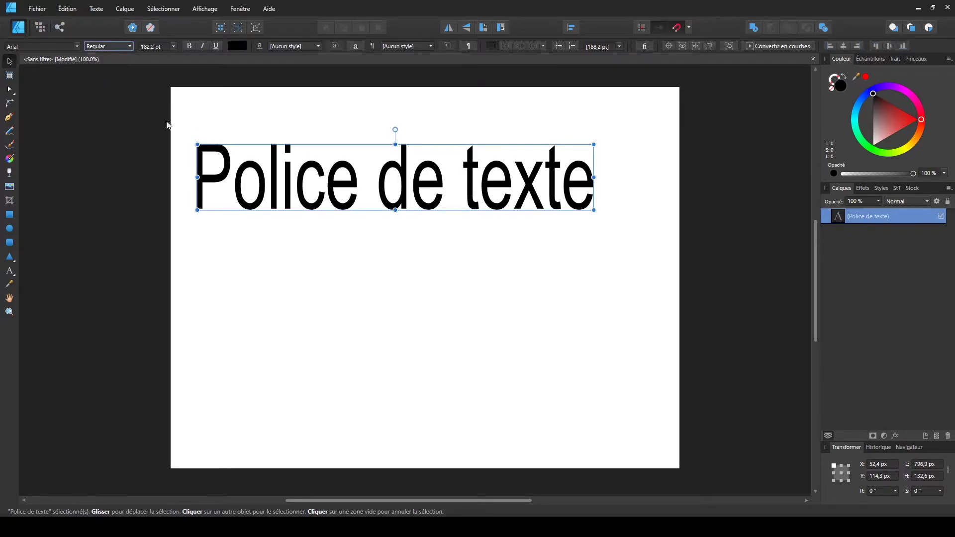
click(123, 46)
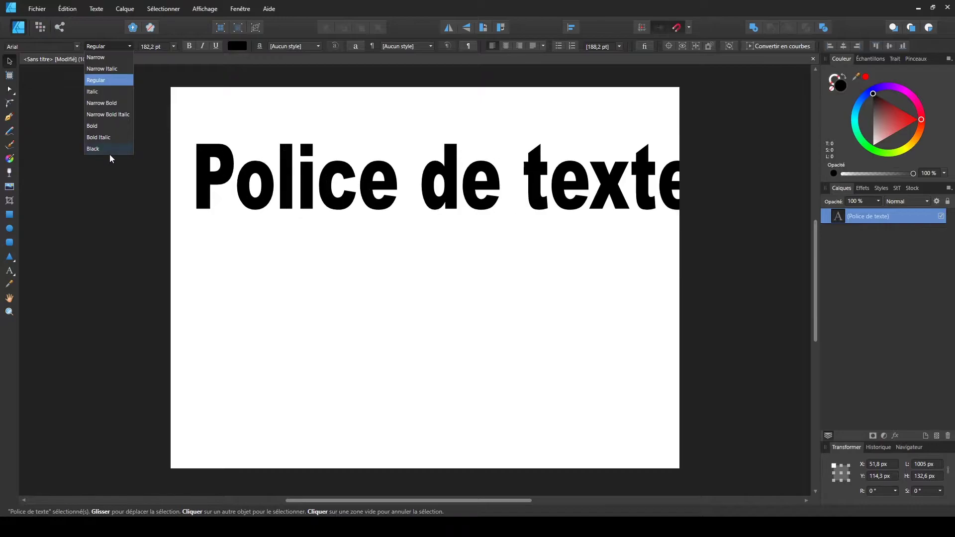
click(264, 242)
click(264, 242)
- Move the text "Police de texte" up to about X 38 px, Y 59 px
drag(281, 183, 275, 156)
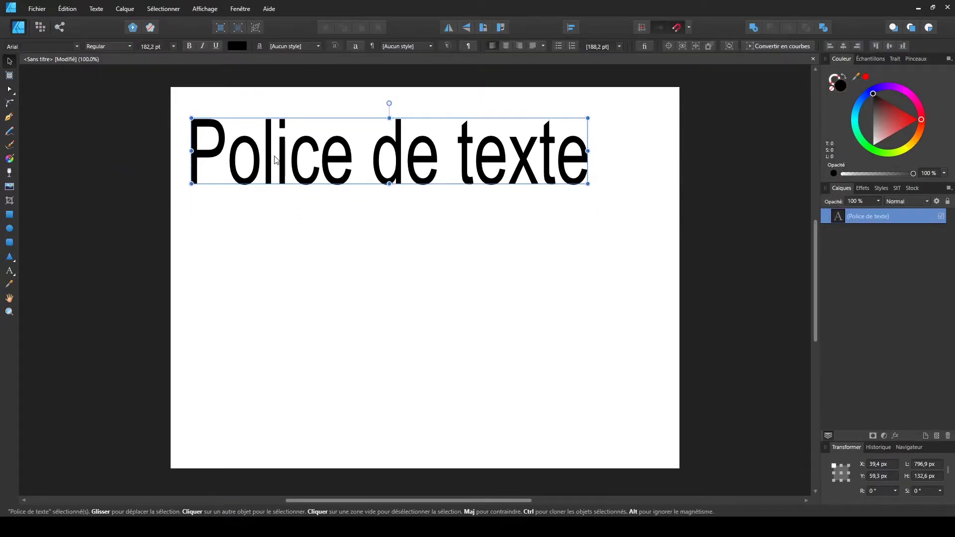
click(111, 46)
click(118, 46)
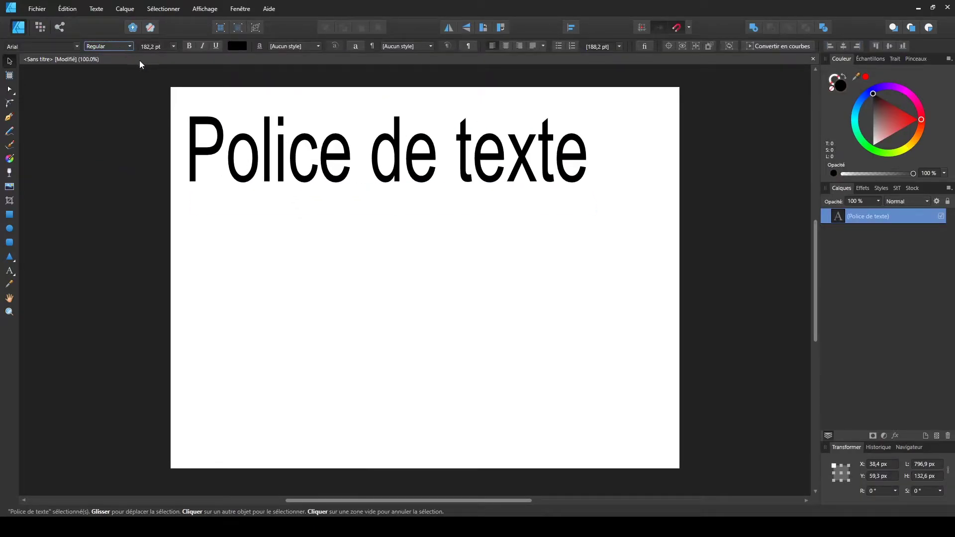
- Set the text's font size to 240 pt and move it to about X -13 px, Y 66 px
click(172, 46)
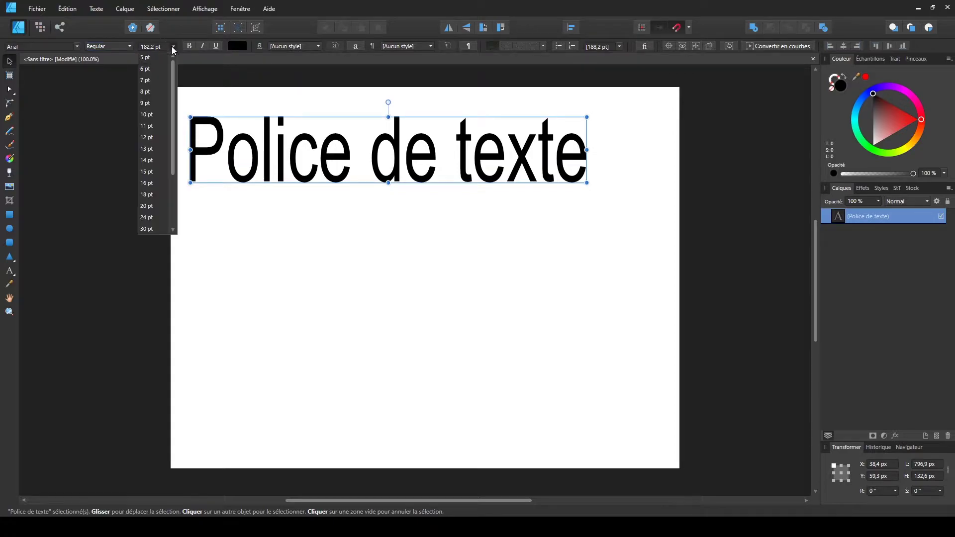
click(155, 225)
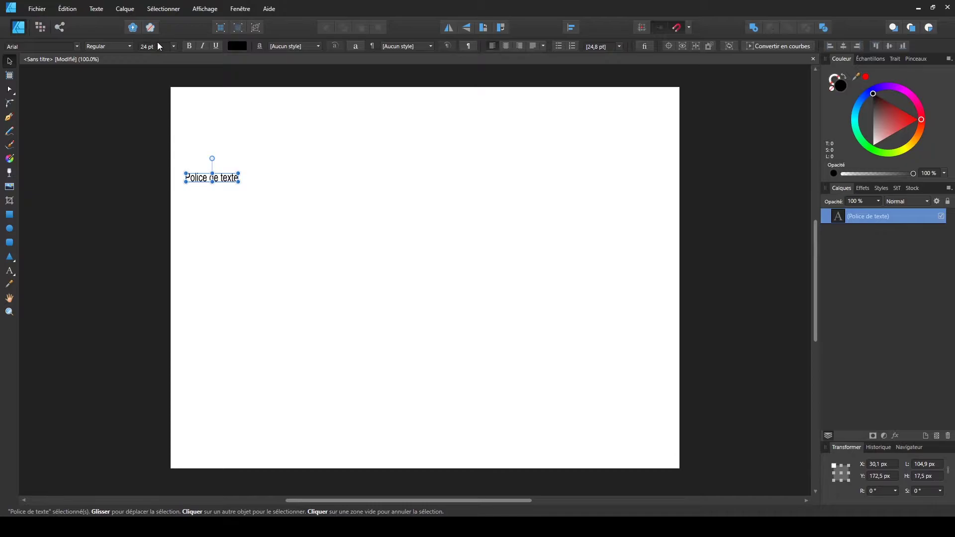
text(0)
key(Return)
drag(369, 141, 343, 165)
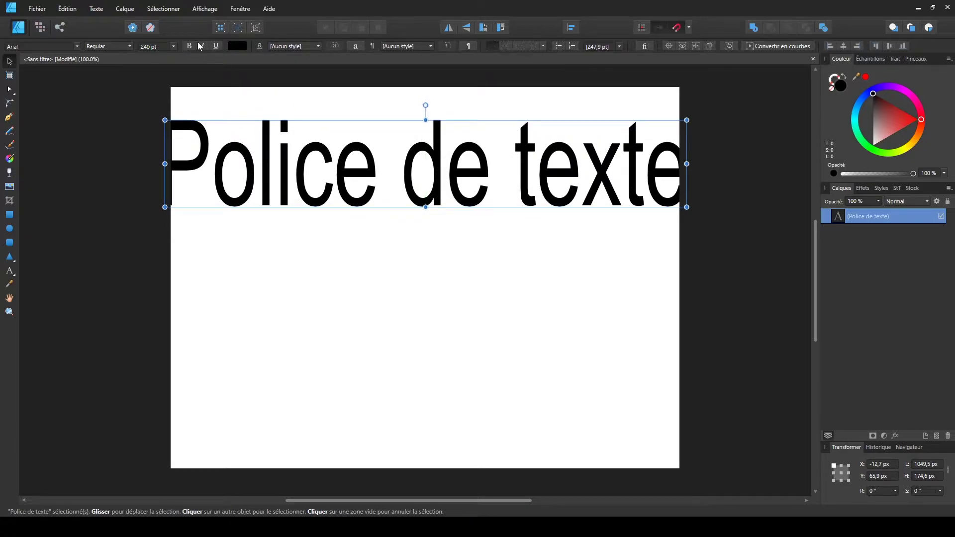
- Preview the heavier Arial styles on the text, then apply bold and remove it again
click(105, 46)
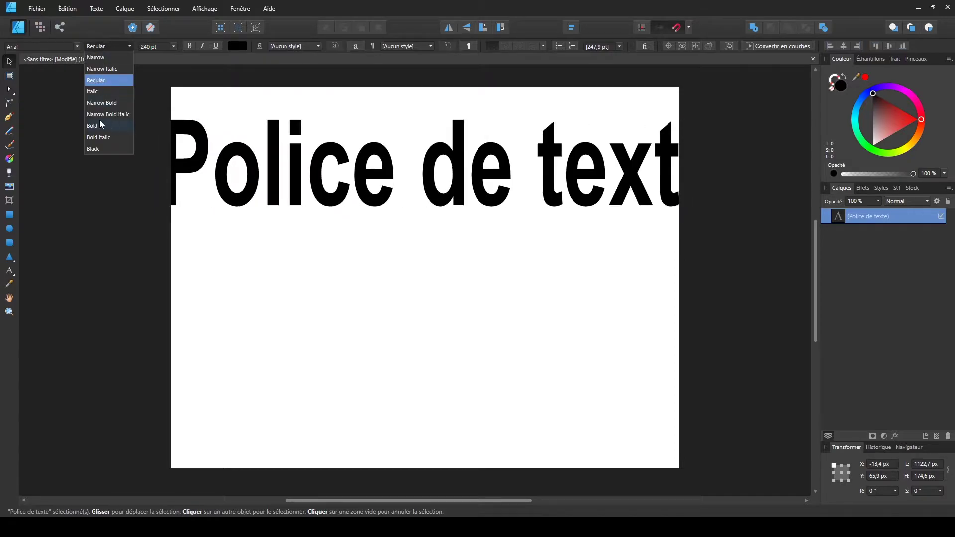
click(304, 231)
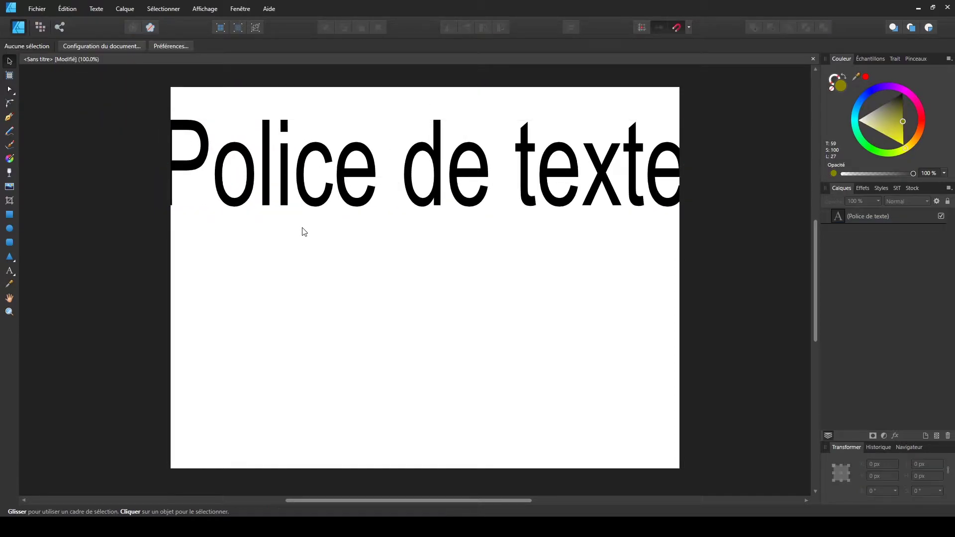
click(214, 130)
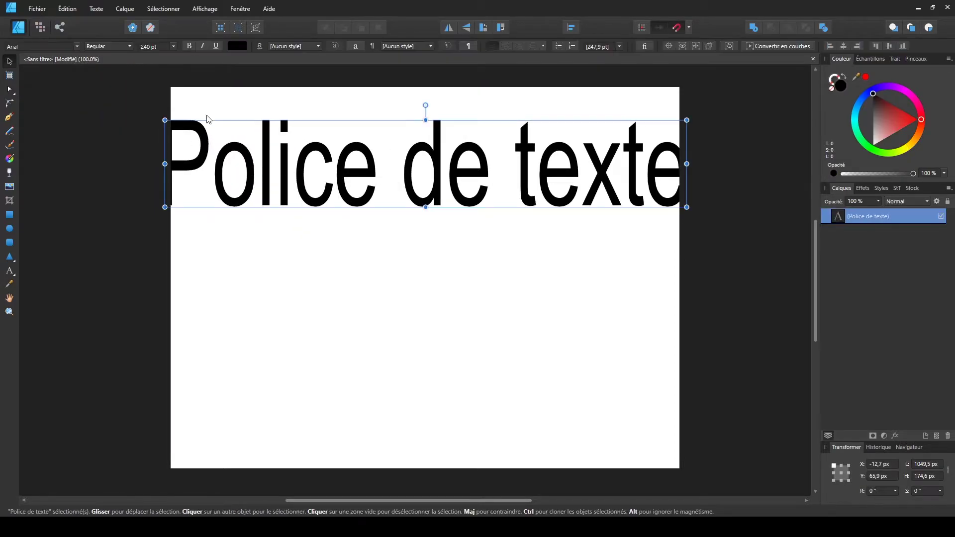
click(189, 46)
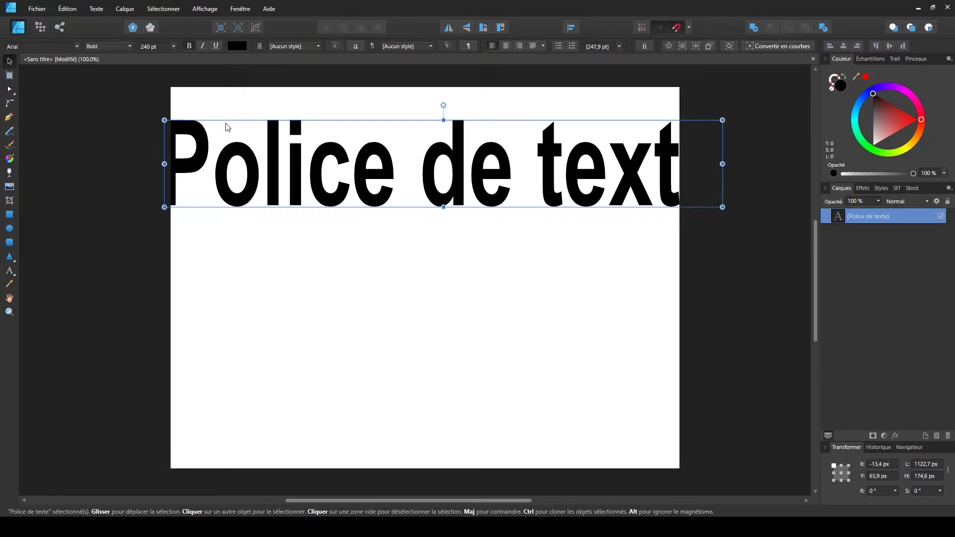
key(ctrl+b)
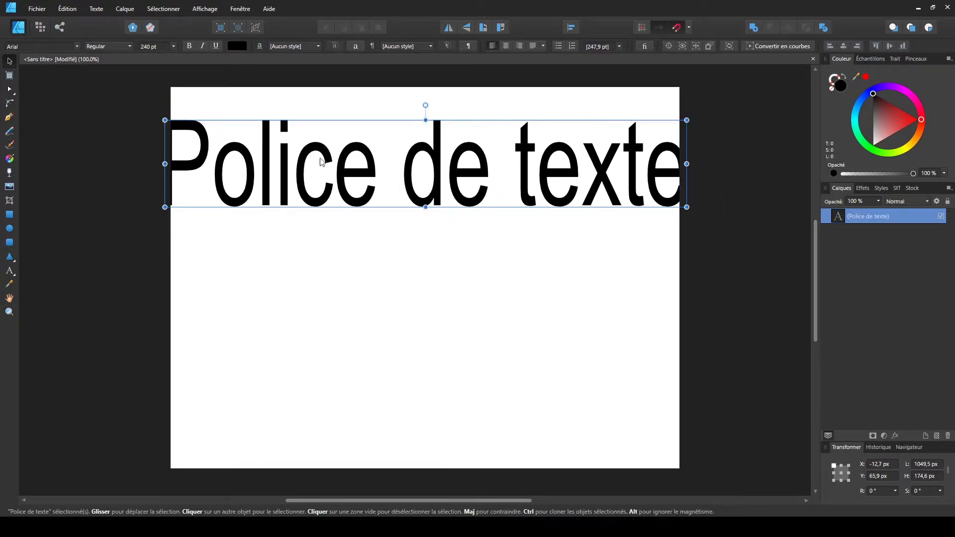
- Underline the text, move it inside the page and scale it to about 1002 px wide by 201 px high
click(217, 45)
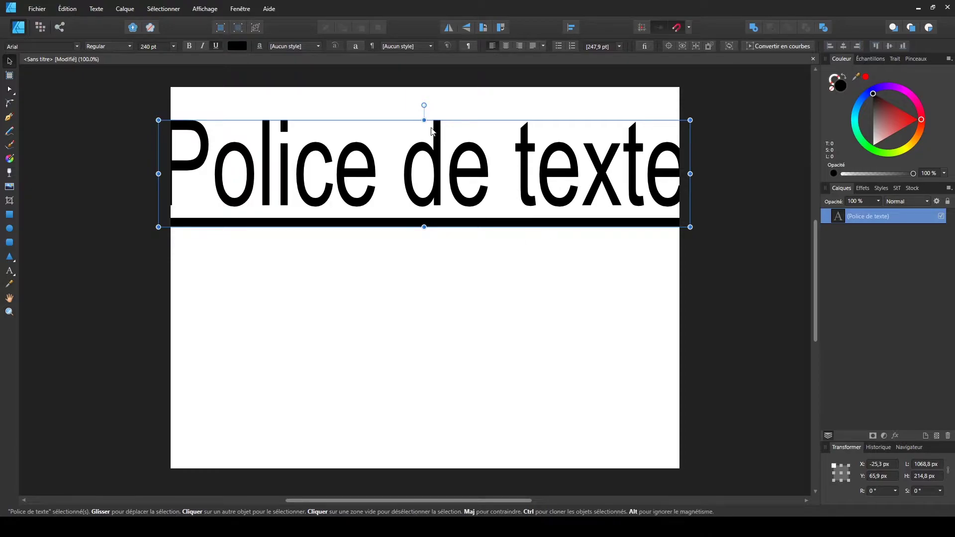
drag(392, 159, 412, 158)
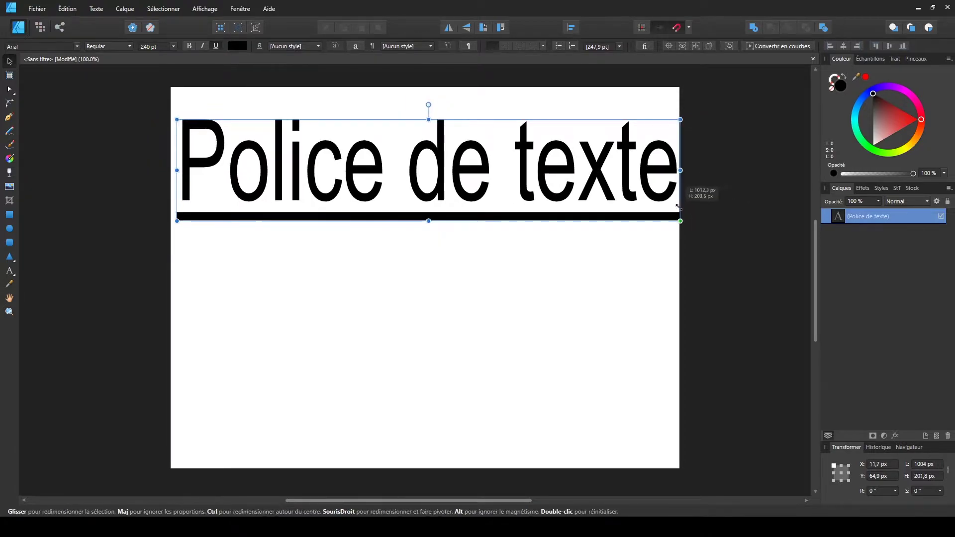
drag(710, 227, 675, 219)
- Fill the text with a linear gradient from white to orange and add a stop at 61 %
click(238, 46)
drag(260, 113, 272, 140)
click(238, 65)
click(256, 89)
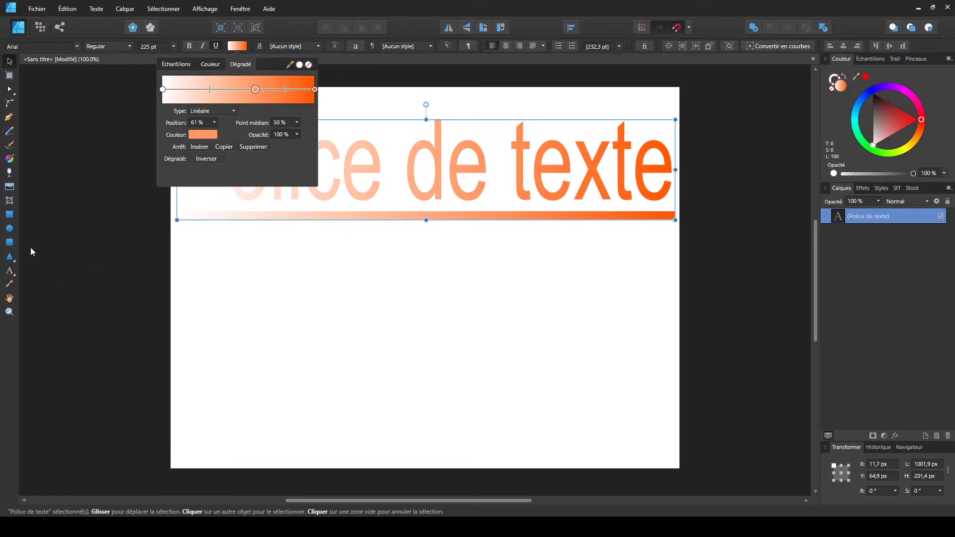
- Redraw the gradient with the Fill tool steeply downward across the last letter of "Police" and change its type to Radial
click(9, 159)
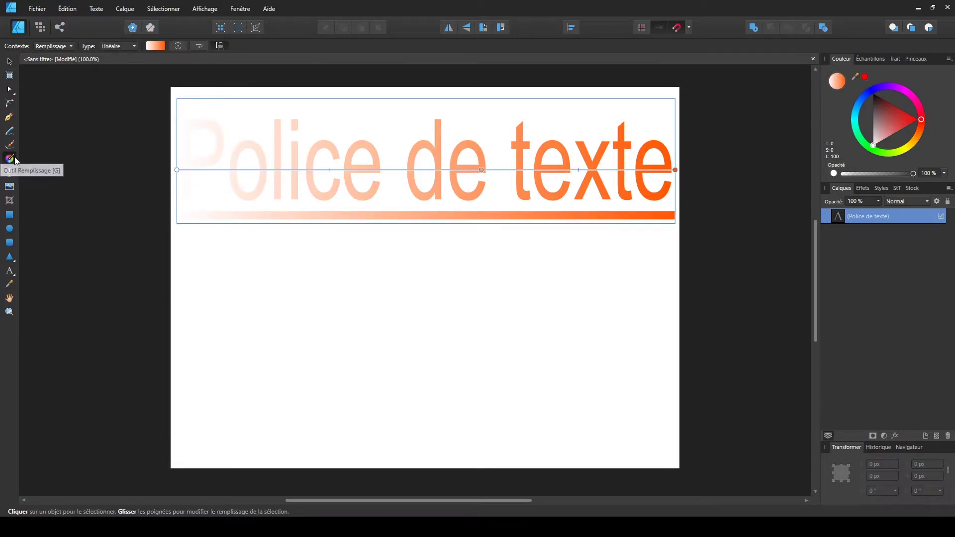
drag(357, 120, 387, 206)
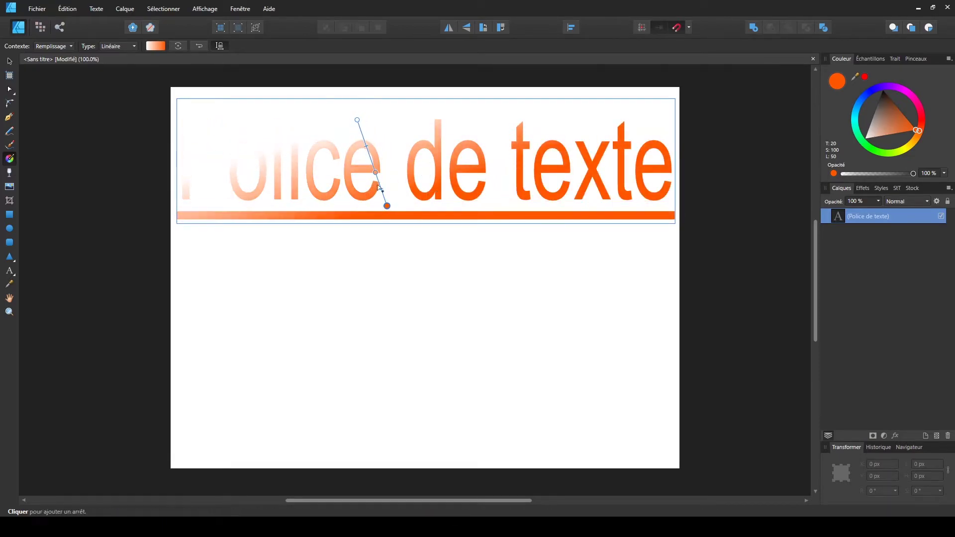
click(106, 46)
click(107, 104)
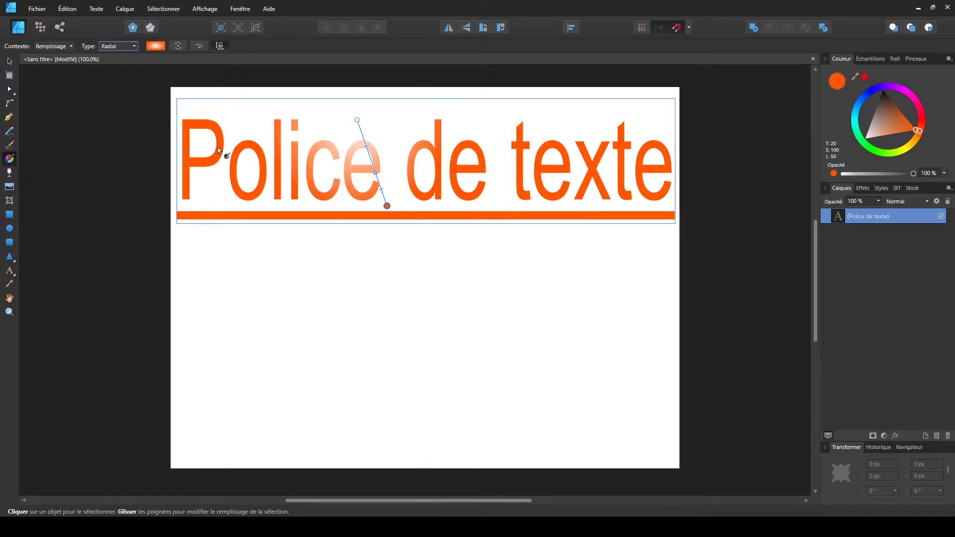
key(v)
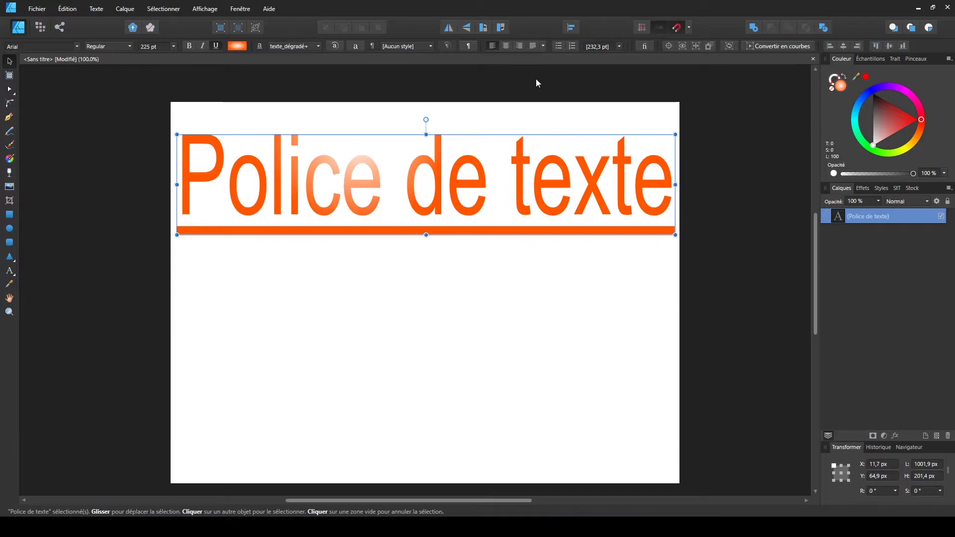
- Turn a bulleted list on and off for the text, then do the same with a numbered list
click(559, 46)
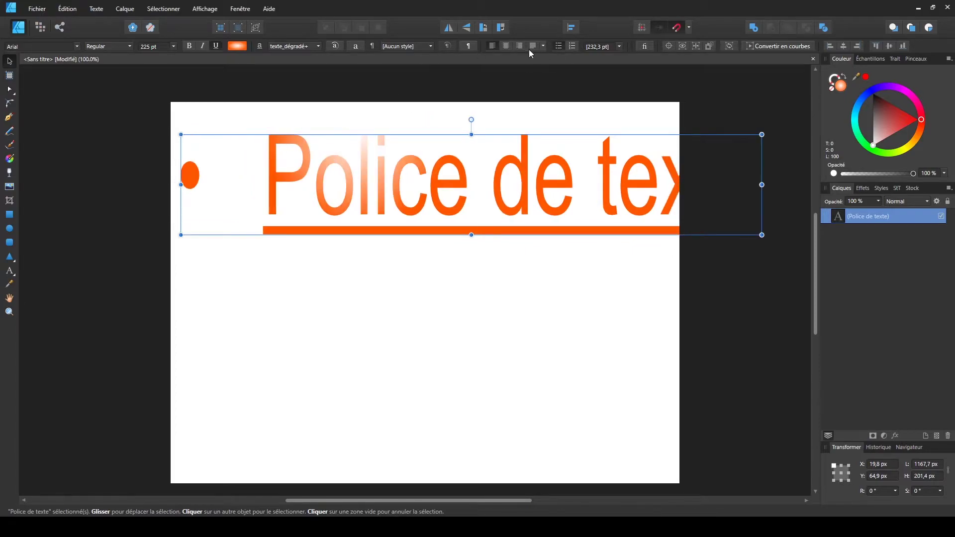
click(558, 47)
click(573, 46)
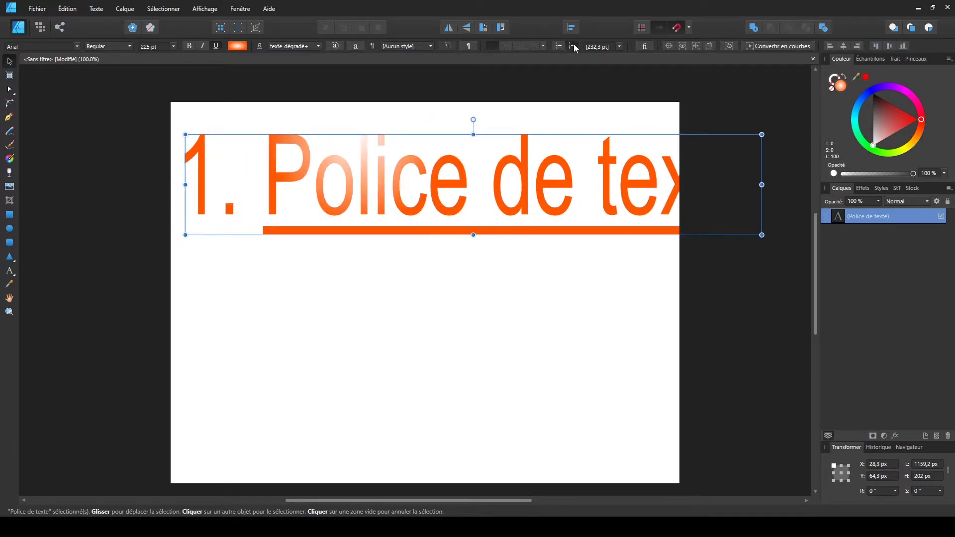
click(573, 46)
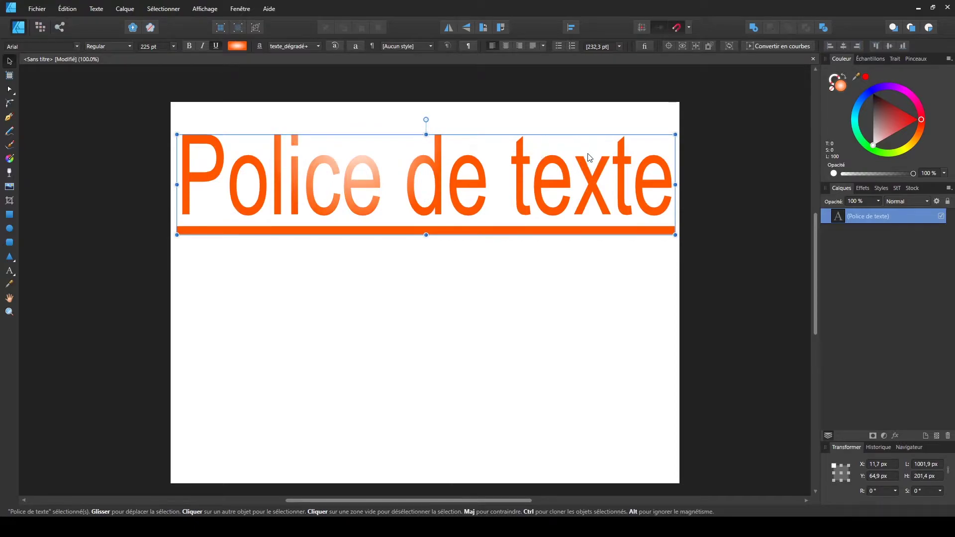
- Convert the text to curves and stretch the stem of the P down well below the underline with the Node tool
click(771, 46)
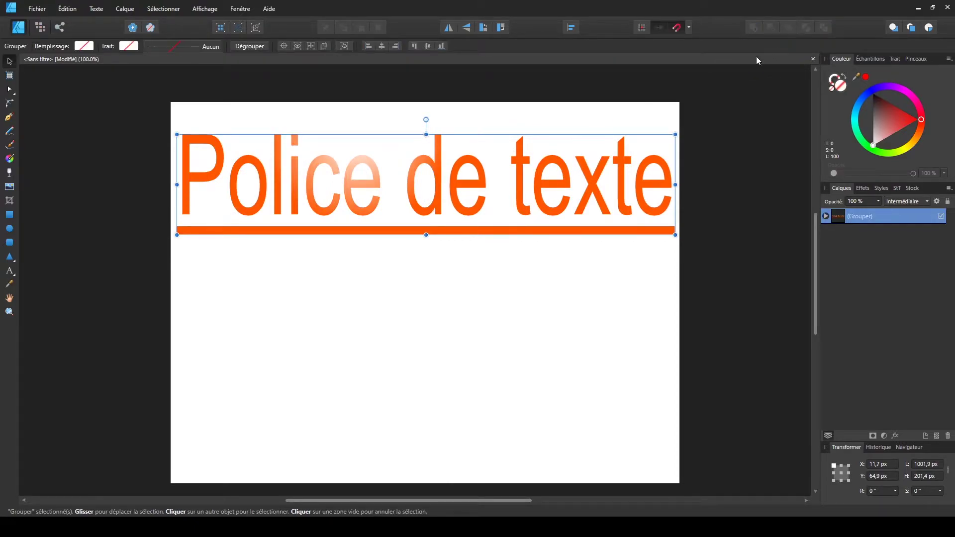
double_click(213, 177)
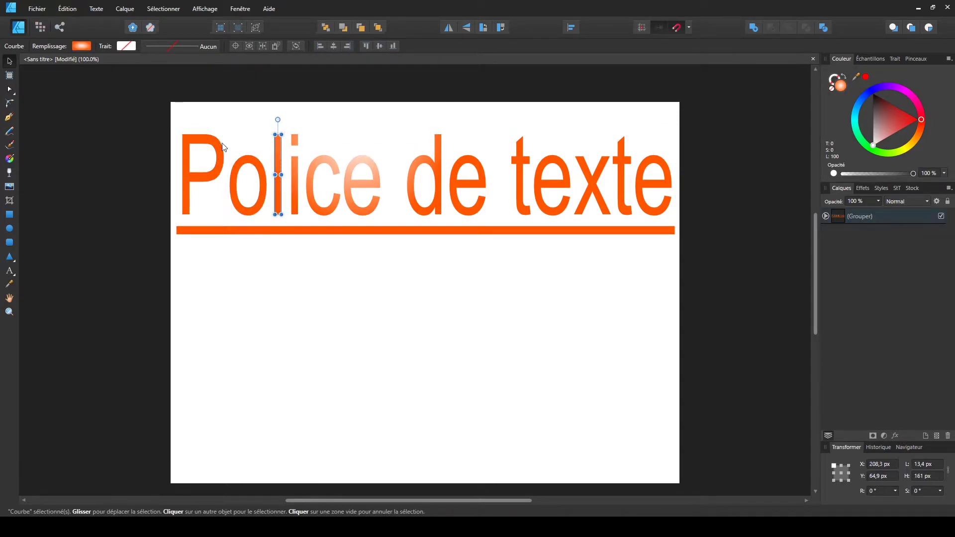
click(9, 91)
drag(178, 220, 188, 348)
click(292, 344)
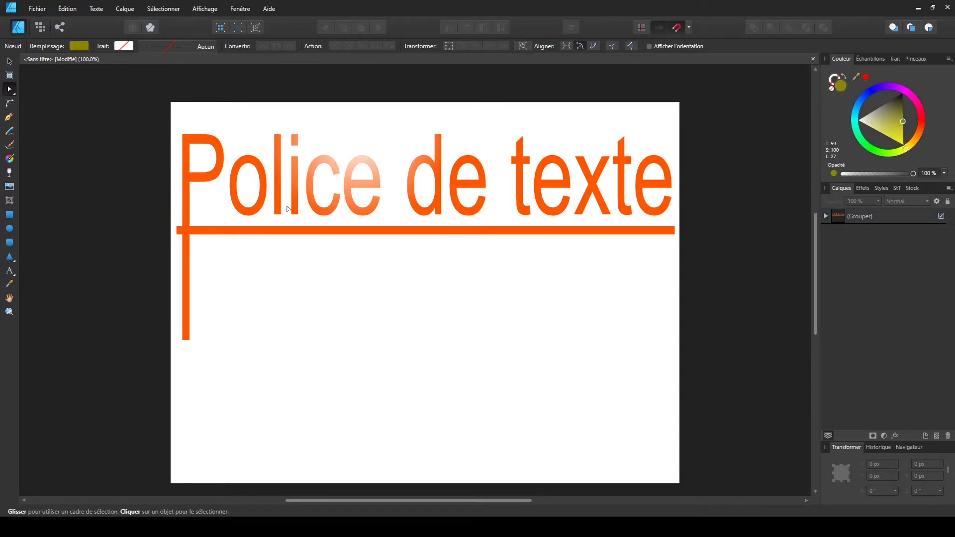
- Stretch the top of the letter l in "Police" upward to near the page's upper edge by moving its nodes
click(280, 138)
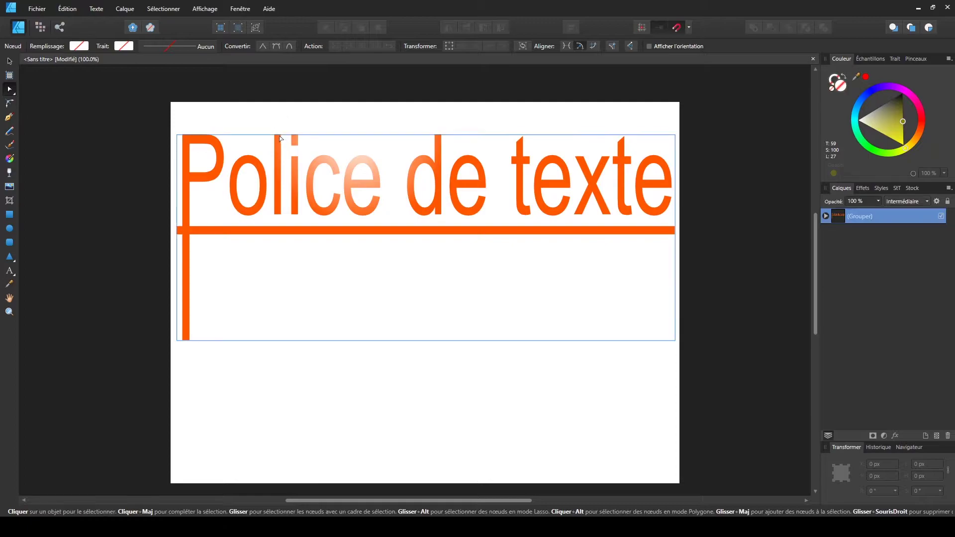
double_click(276, 152)
drag(268, 130, 282, 107)
click(321, 121)
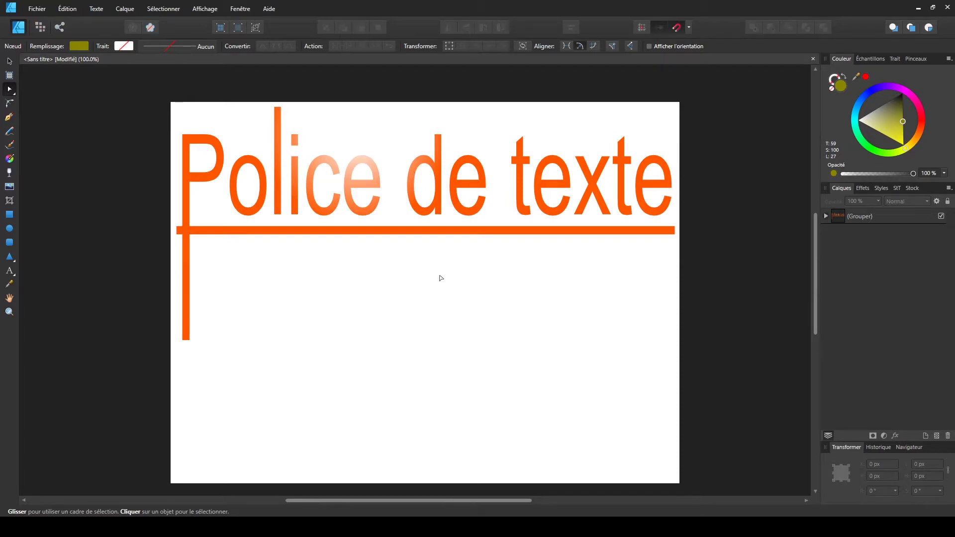
- Add the artistic text "MON TEXTE" below the heading and move it to about X 182 px, Y 515 px
key(t)
click(241, 386)
text(MON TEXTE)
key(Escape)
click(10, 61)
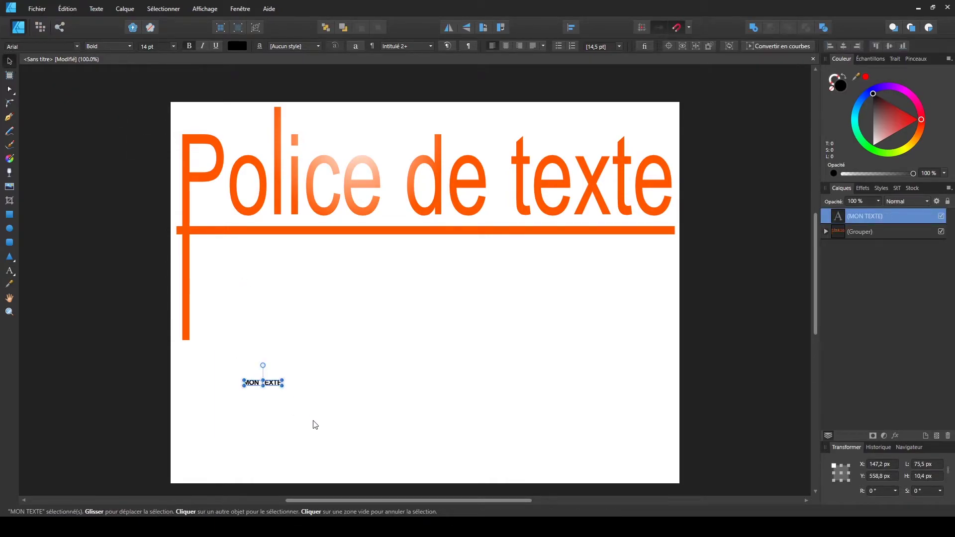
drag(263, 382, 281, 361)
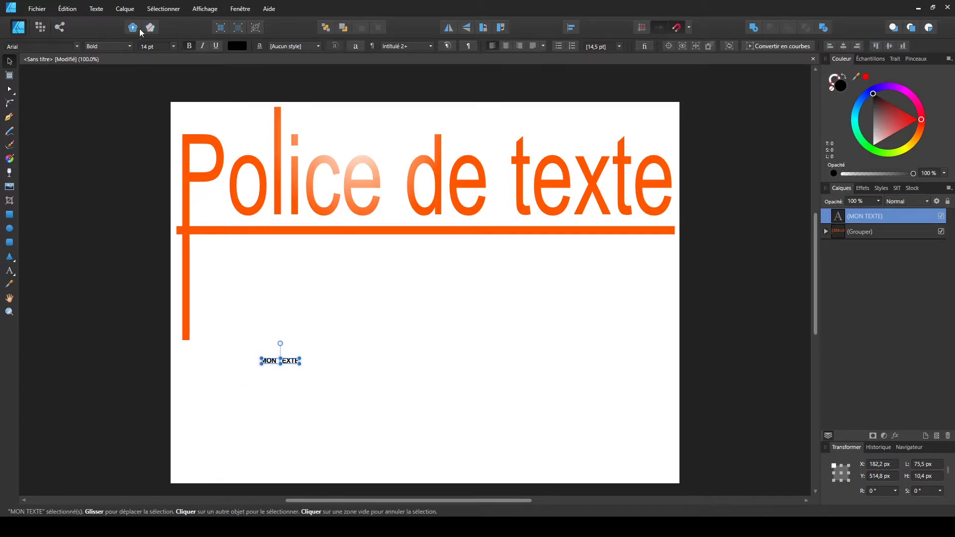
- Show the detailed character settings for "MON TEXTE" and set its tracking to 50 ‰
click(204, 9)
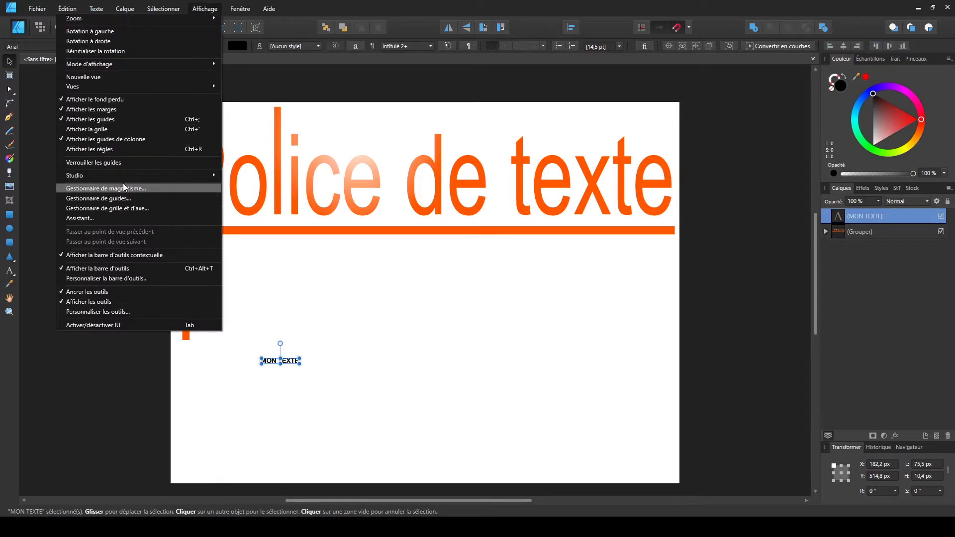
mouse_move(129, 175)
click(258, 205)
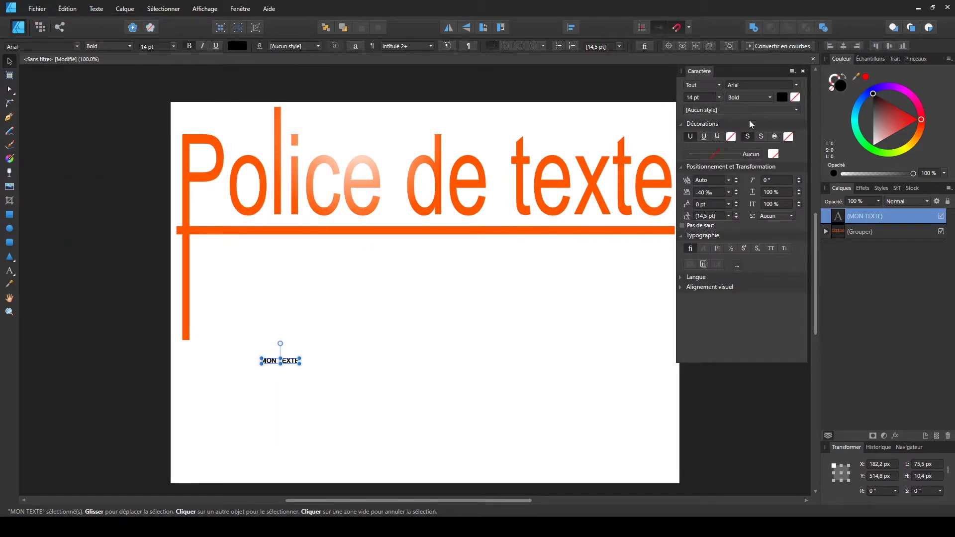
click(729, 193)
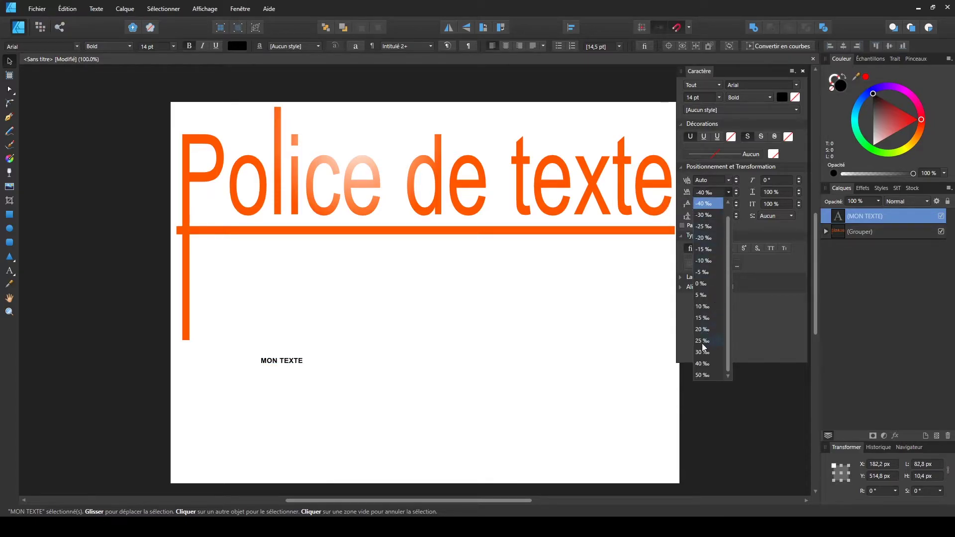
click(708, 374)
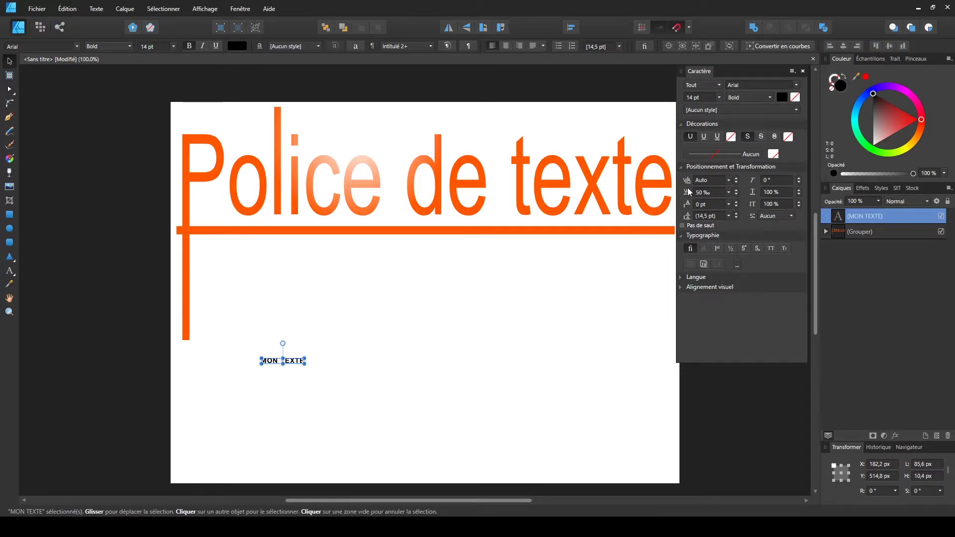
- Tighten the tracking of "MON TEXTE" to -50 ‰
click(717, 193)
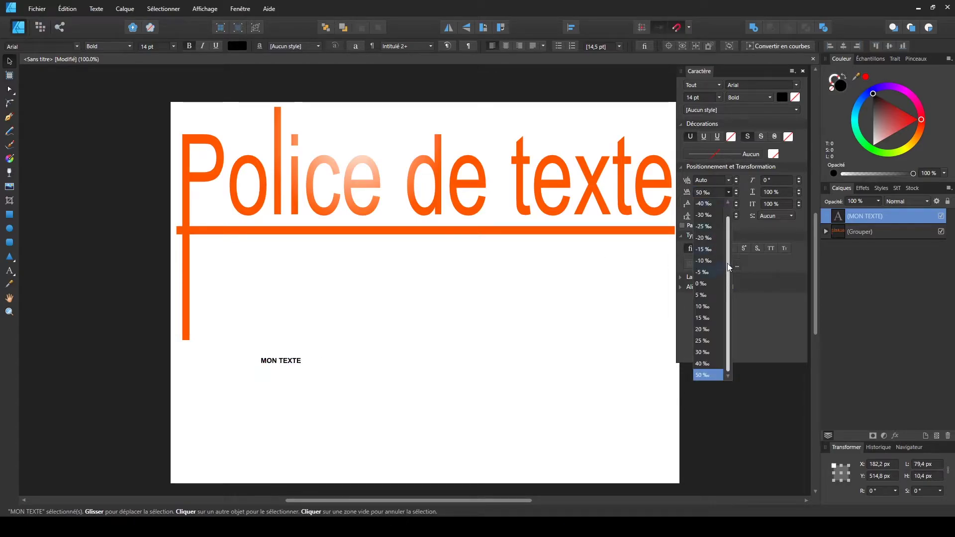
drag(727, 263, 725, 234)
click(709, 204)
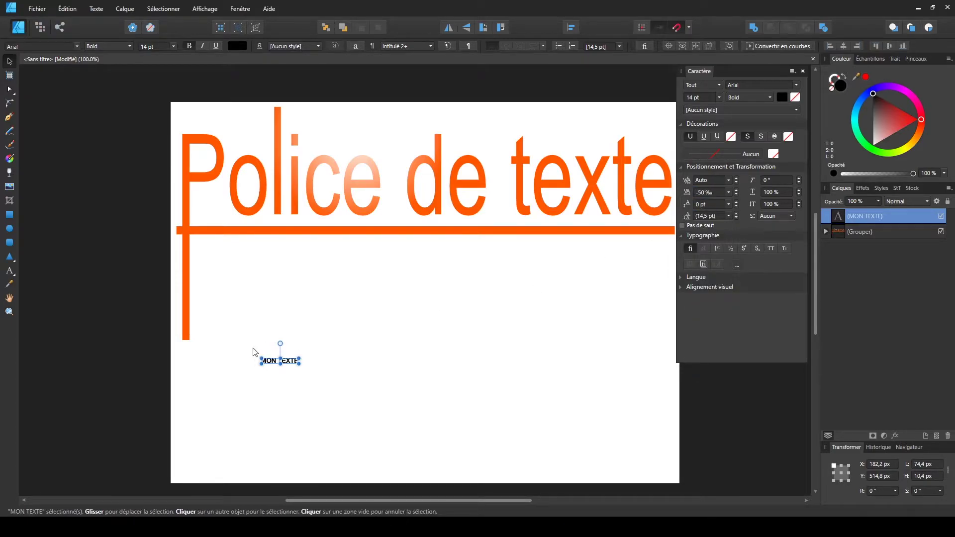
- Apply a single underline to "MON TEXTE" and enlarge the text to about 414 × 161 px
click(333, 381)
click(279, 362)
click(710, 140)
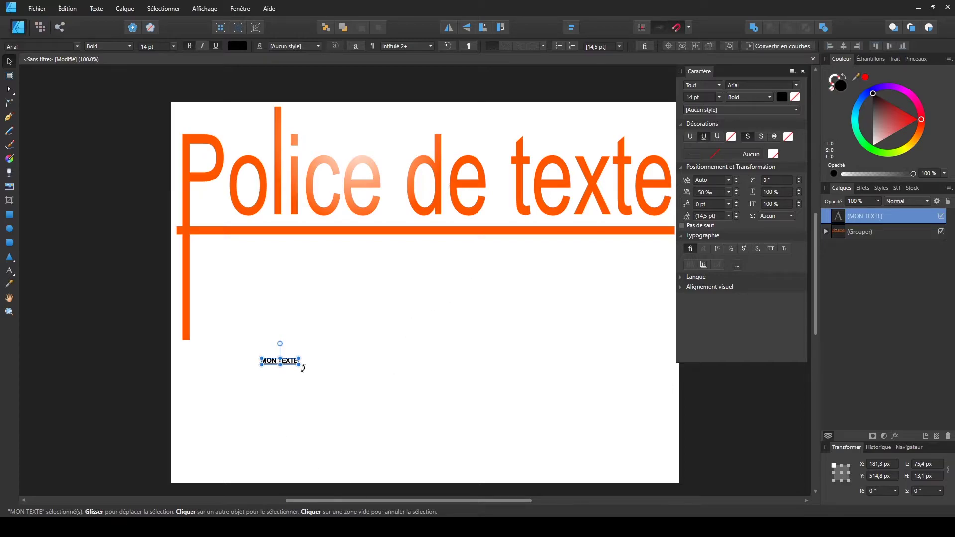
drag(298, 365, 465, 437)
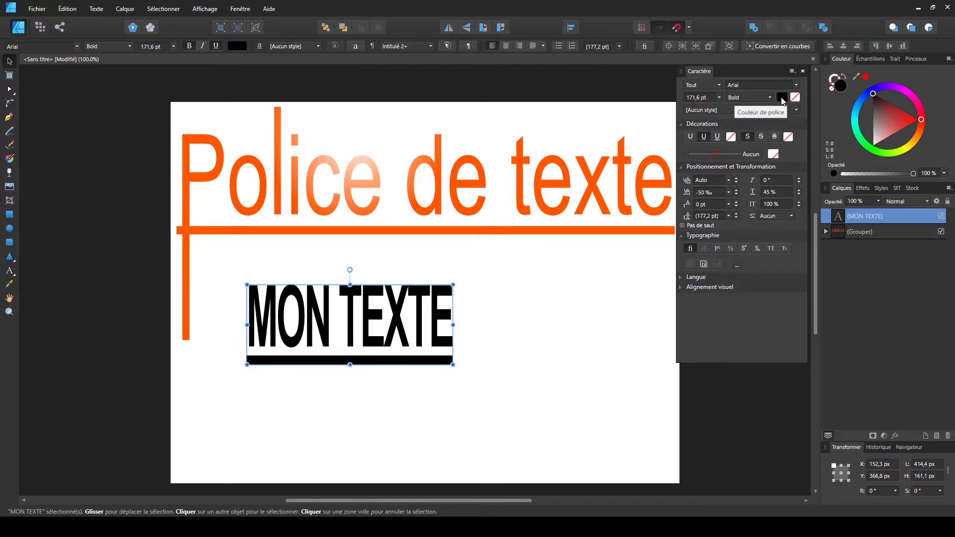
- Try magenta as the underline colour of "MON TEXTE", and settle on a bright mint green
click(731, 137)
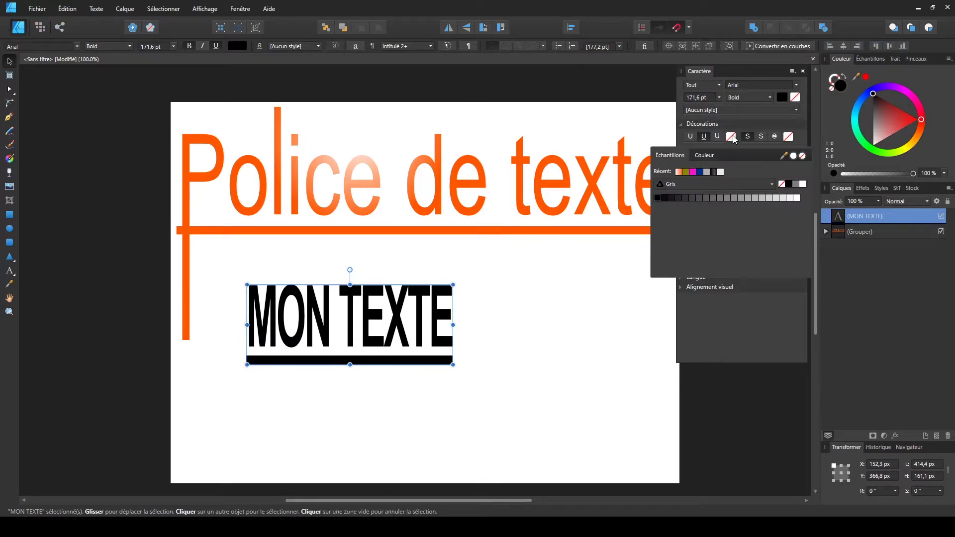
click(692, 172)
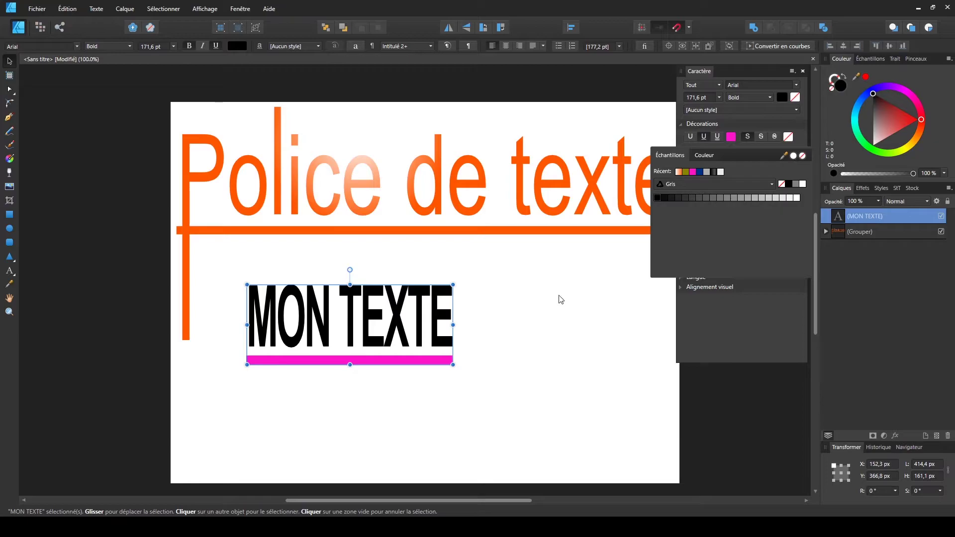
click(703, 155)
drag(744, 193, 704, 233)
click(510, 382)
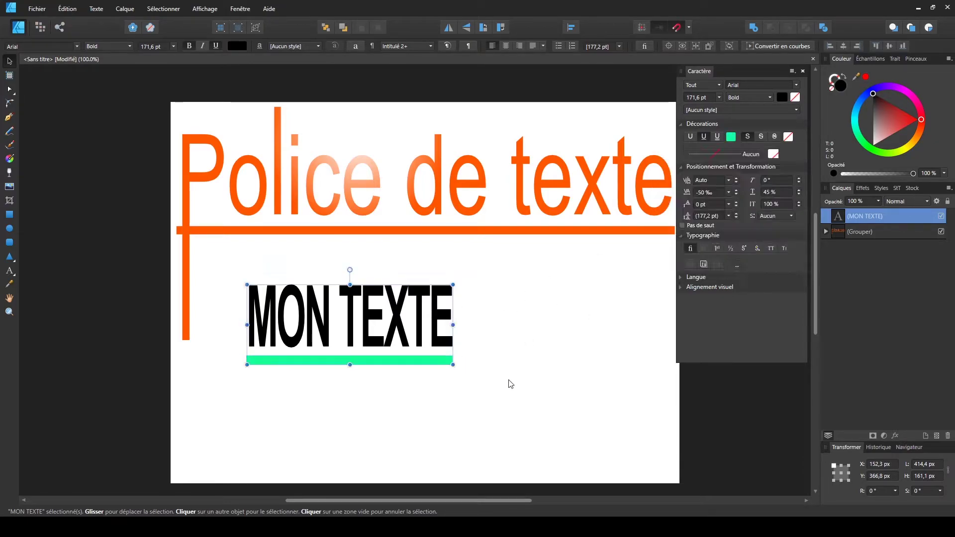
- Apply a single strikethrough to "MON TEXTE" and colour the strikethrough line hot pink
click(387, 333)
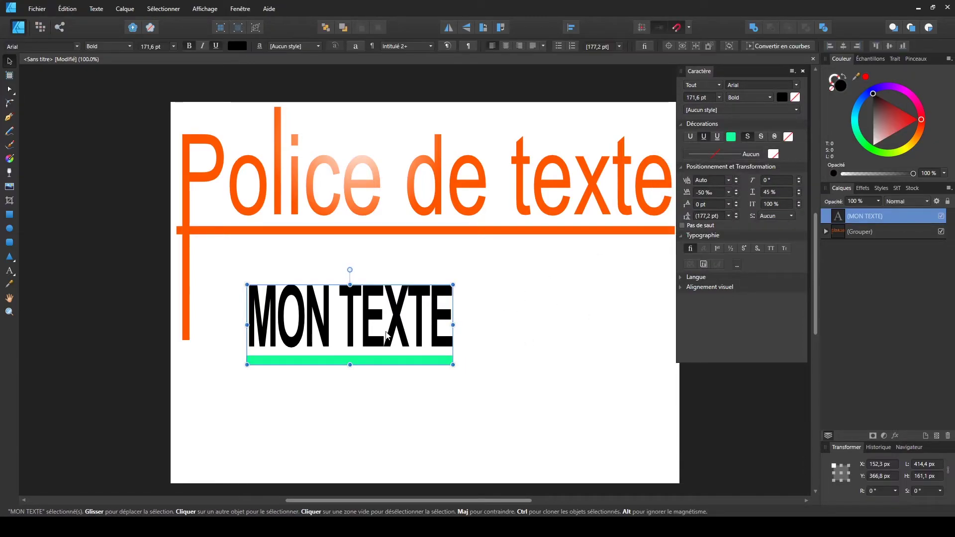
click(762, 138)
click(789, 139)
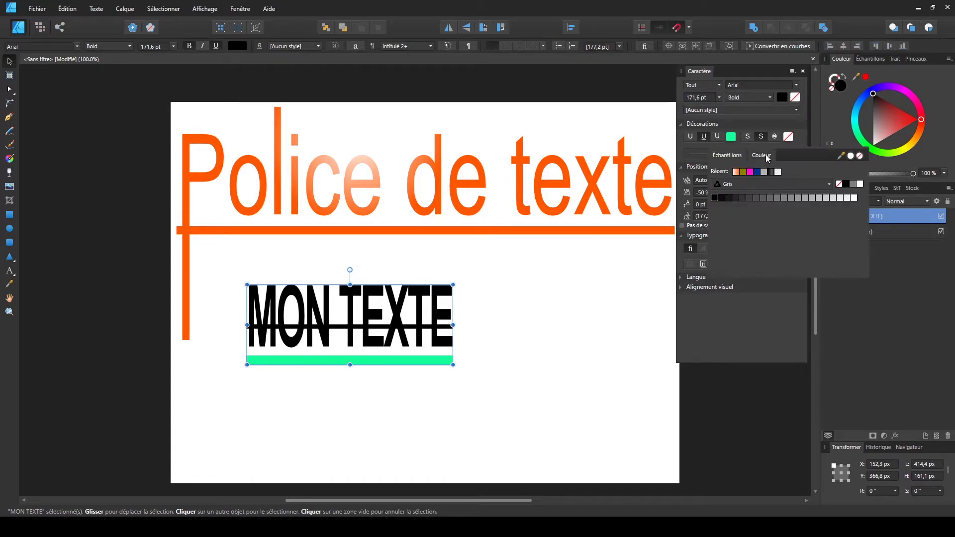
click(764, 157)
click(812, 196)
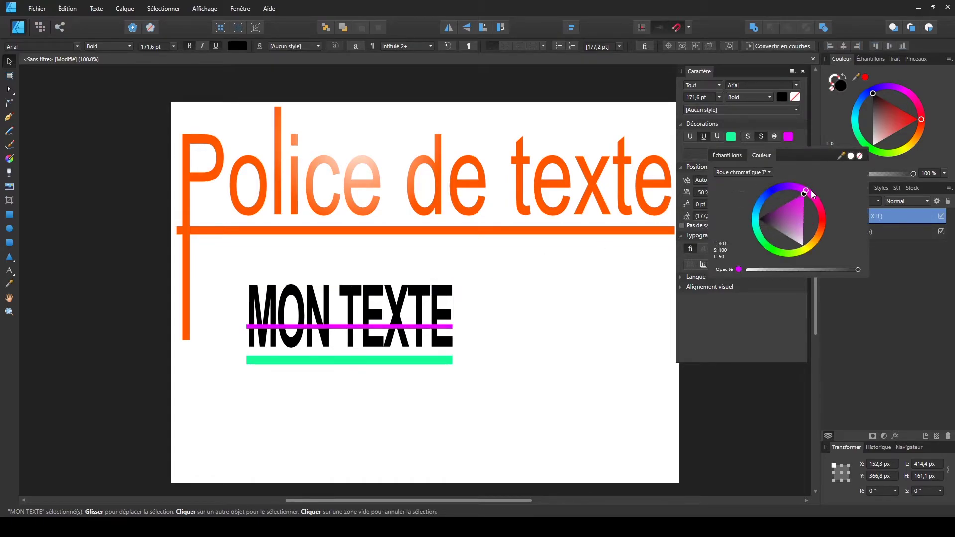
click(541, 312)
click(542, 313)
click(372, 317)
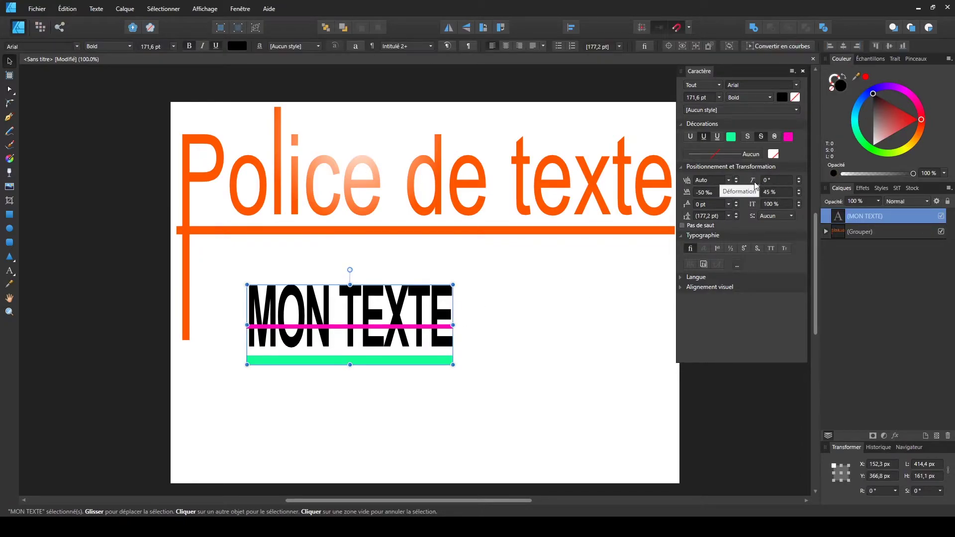
- Slant "MON TEXTE" by increasing its shear to 11°
click(798, 178)
click(799, 178)
click(798, 178)
click(799, 178)
click(799, 178)
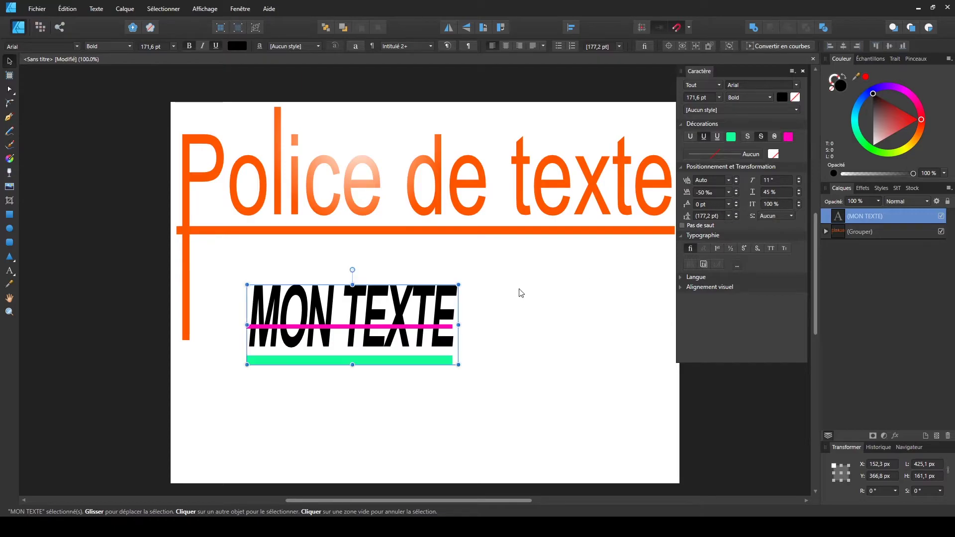
- Widen "MON TEXTE" to a horizontal scale of 100 % and move it to about X 58 px, Y 352 px
drag(458, 325, 681, 326)
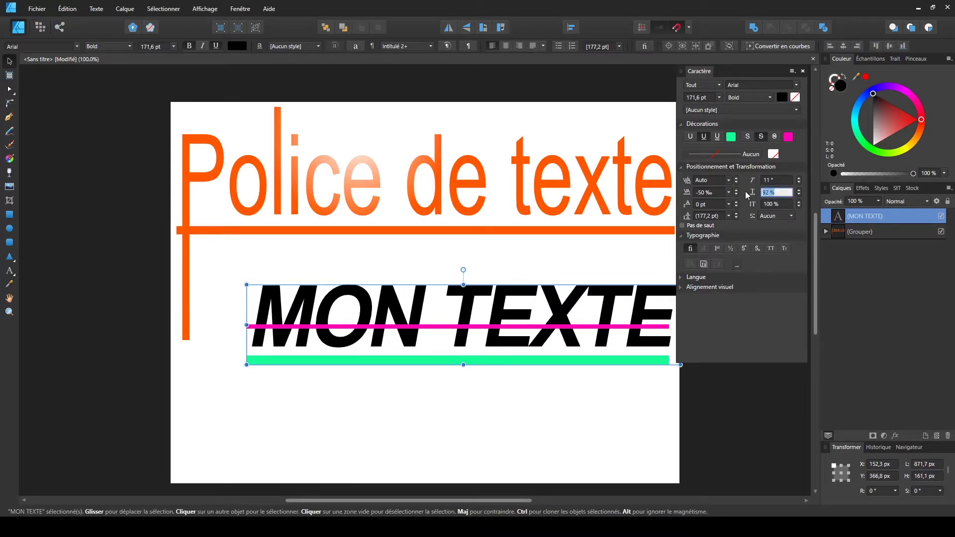
text(100)
key(Return)
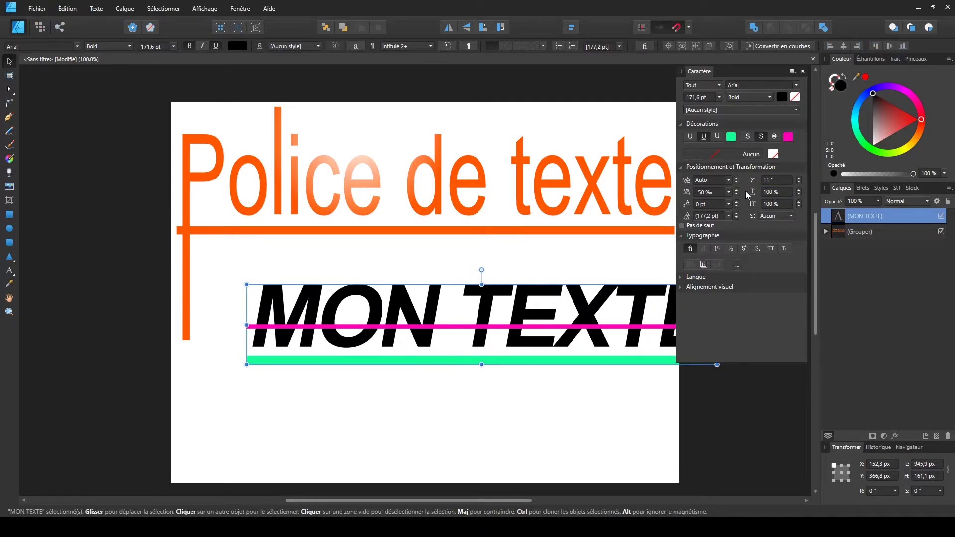
drag(576, 303, 529, 295)
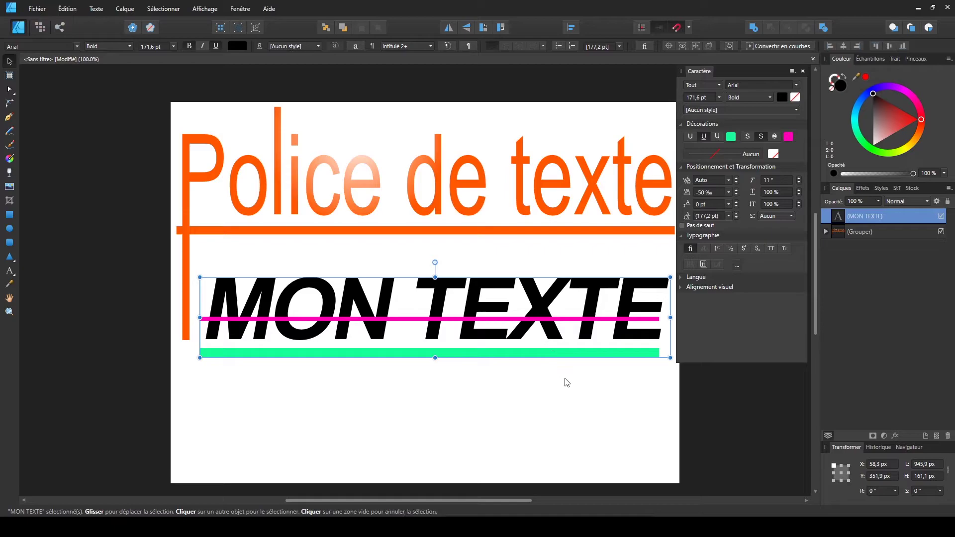
- Select everything on the page, both the heading group and "MON TEXTE", and delete it
click(419, 275)
drag(110, 394, 728, 73)
key(Delete)
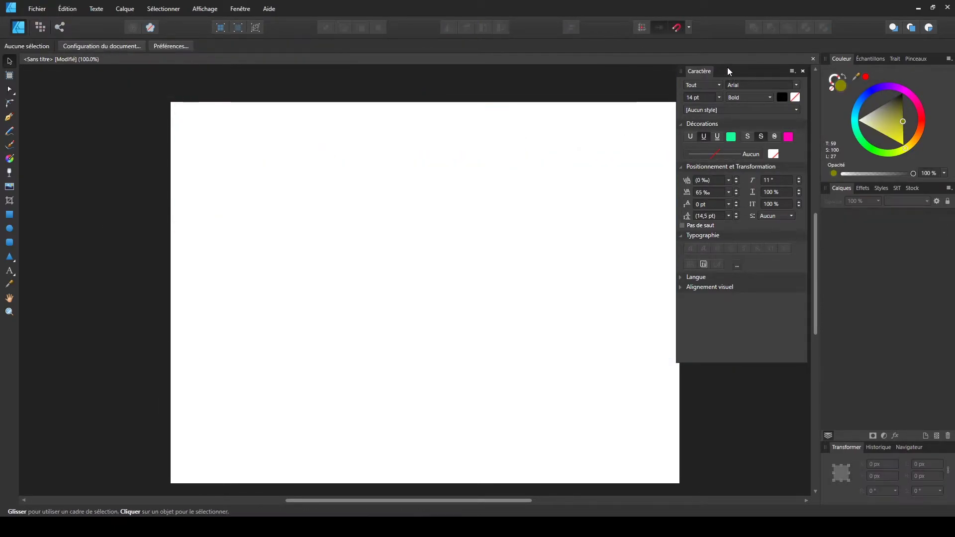
- Draw an open wavy curve about 778 px wide across the upper half of the page with the Pen tool
click(13, 273)
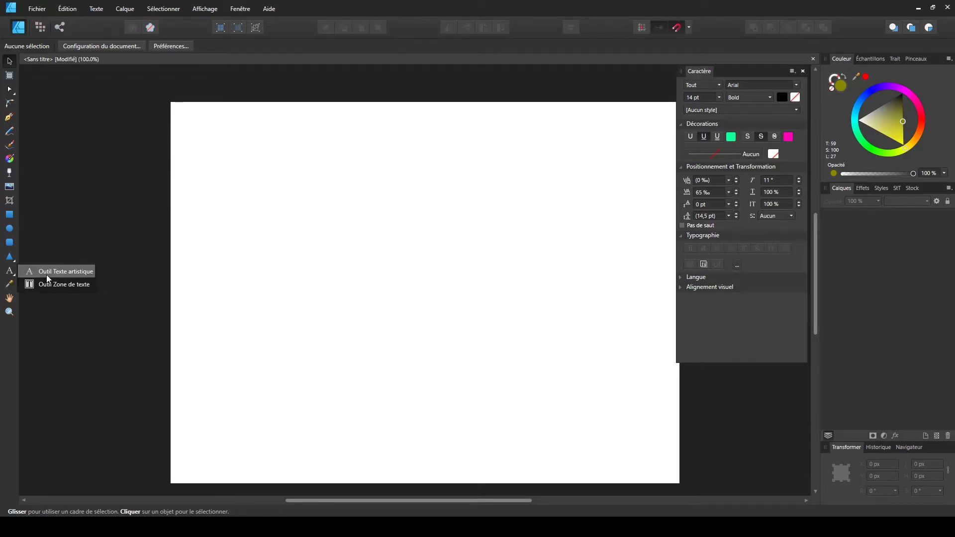
click(296, 208)
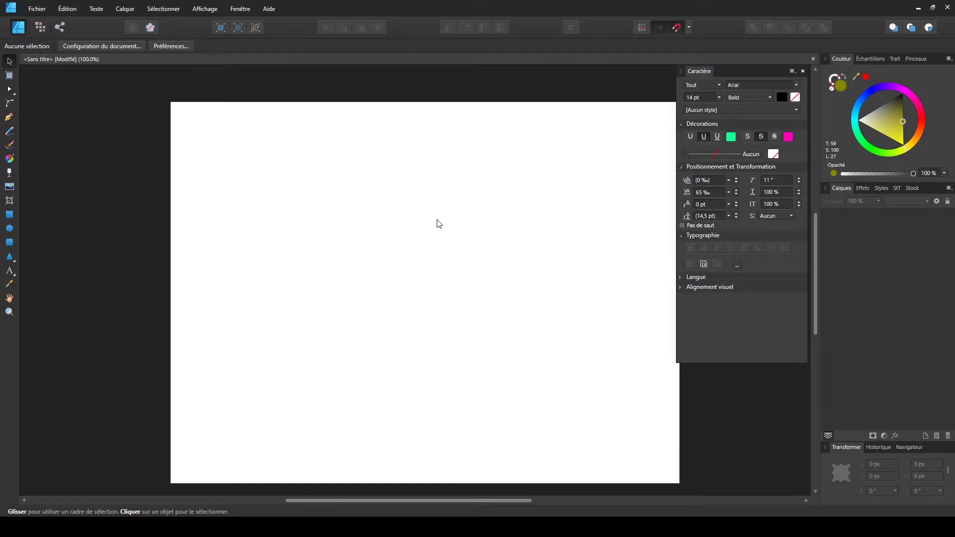
click(12, 116)
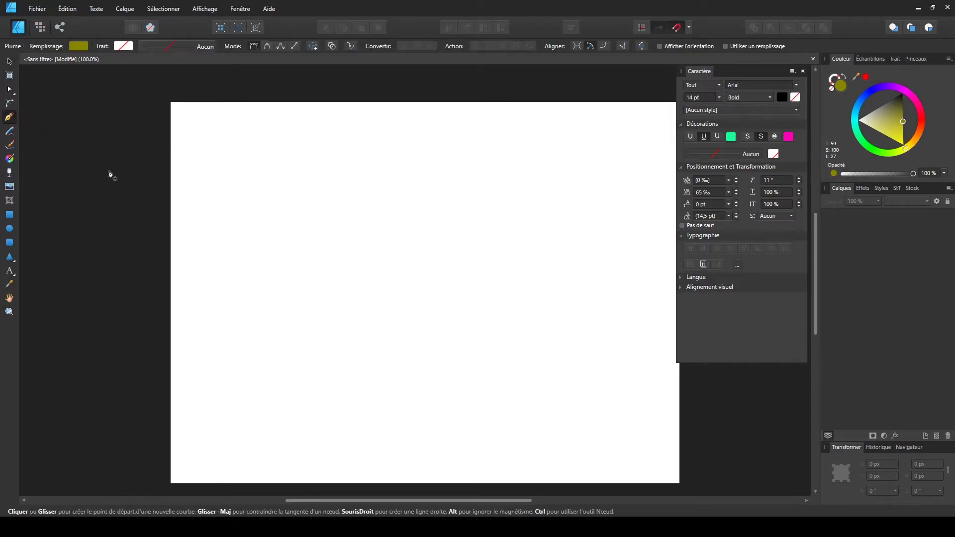
click(232, 238)
drag(371, 219, 451, 246)
drag(619, 209, 656, 185)
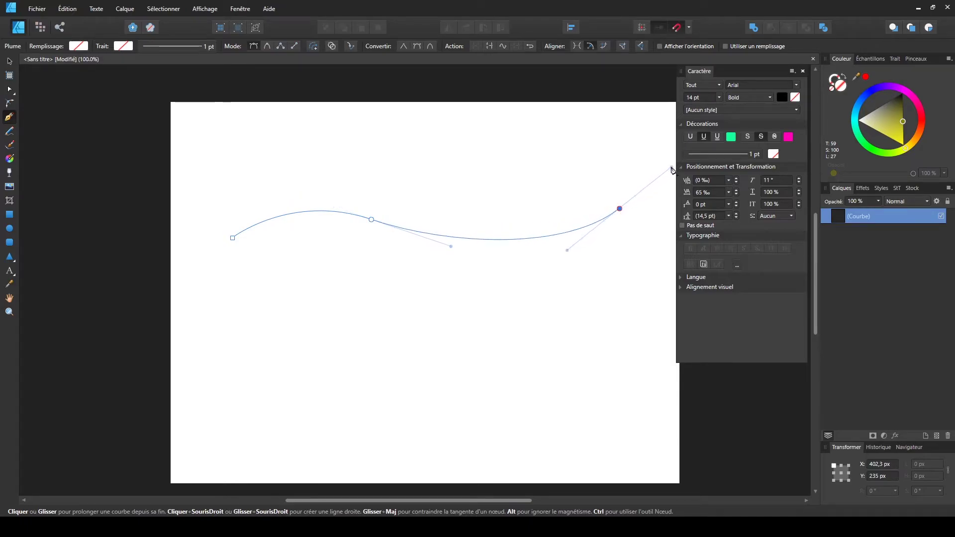
- Move the wavy curve slightly down to about X 123 px, Y 237 px
click(10, 61)
click(268, 324)
click(368, 220)
mouse_move(341, 216)
mouse_down()
mouse_move(339, 240)
mouse_move(341, 222)
mouse_up()
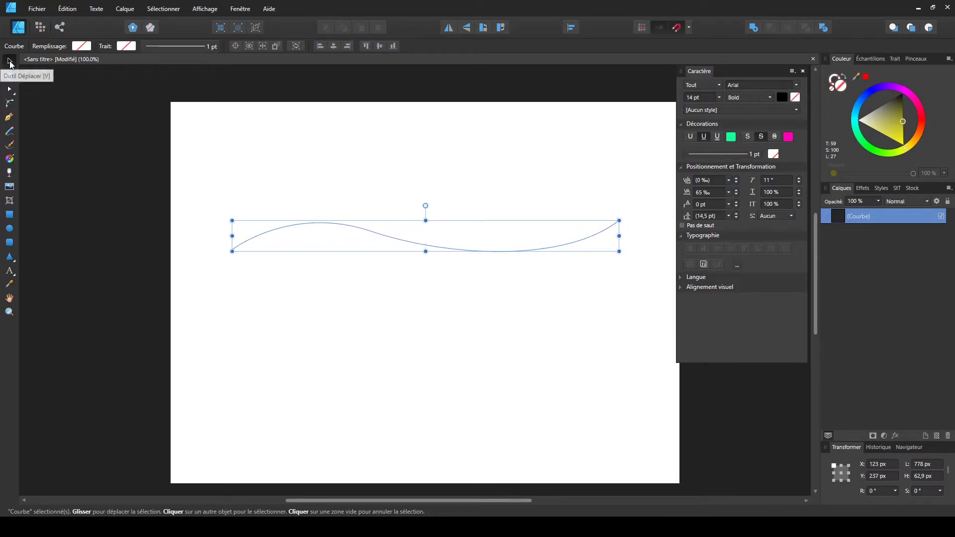
- Place artistic text on the curve and fill it with placeholder text beginning "MZEOJFK LZRJEHF KJEZH" until it continues along the underside
click(10, 271)
click(75, 273)
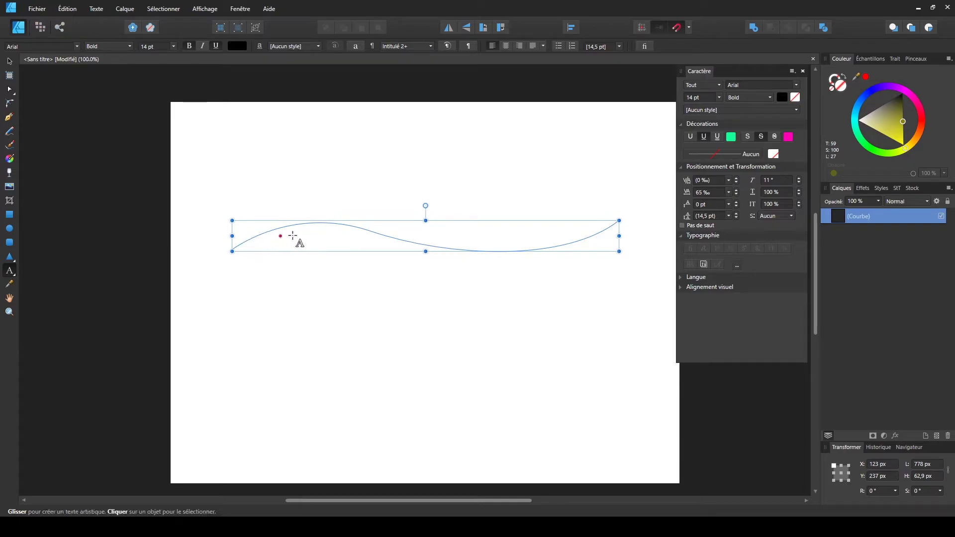
click(241, 240)
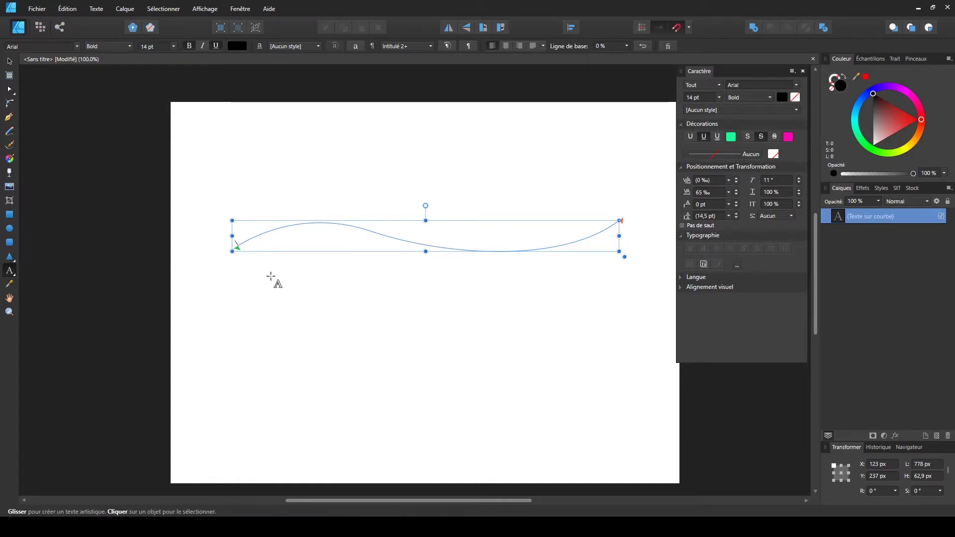
text(MZEOJFK LZRJEHF KJEZH FKJEZH F KEZJHFKJEZHF KEZHFKJ HE ZKJFHKJEZHF KJEZHFKJH EZKJ)
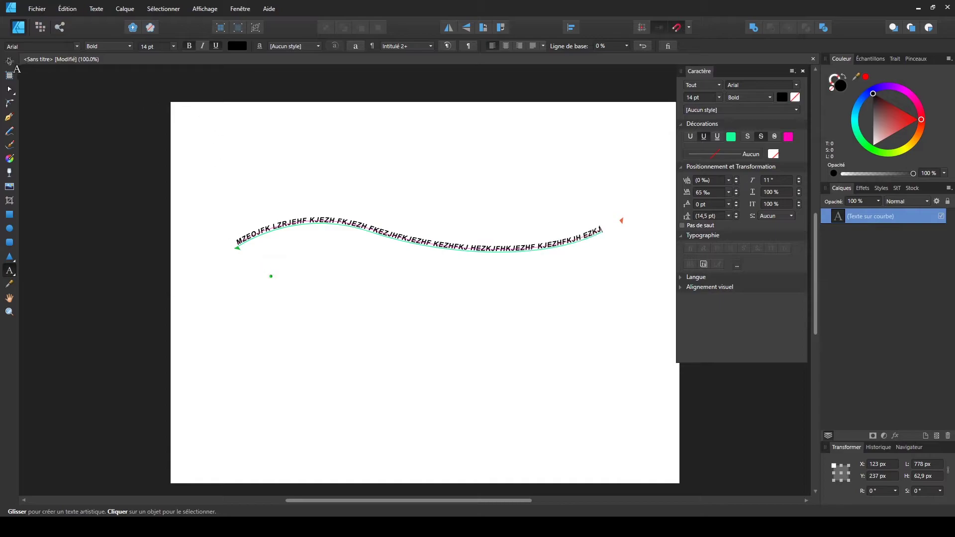
text(HEZEGJKHGE JEZHGE JH)
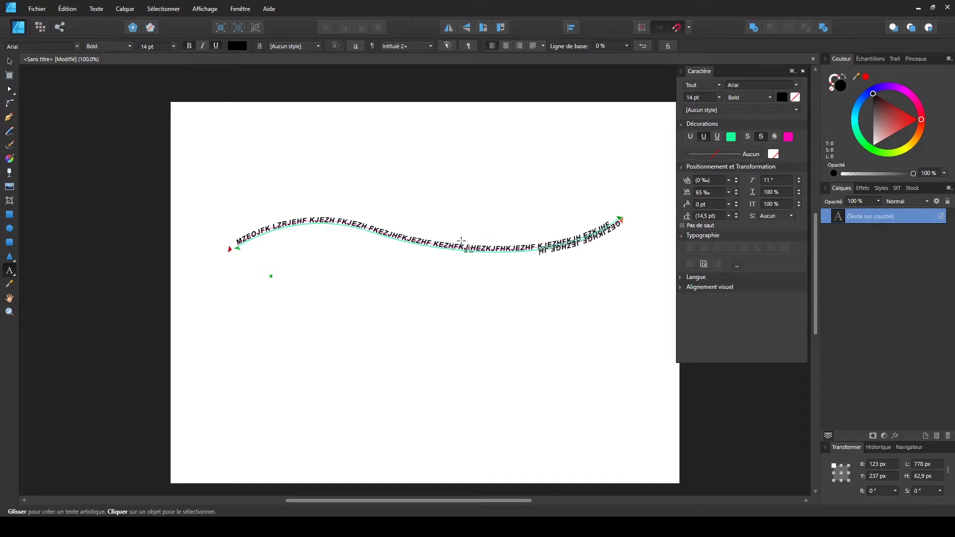
text(ZEG BEJHEZ BVE JHZEBEJZE)
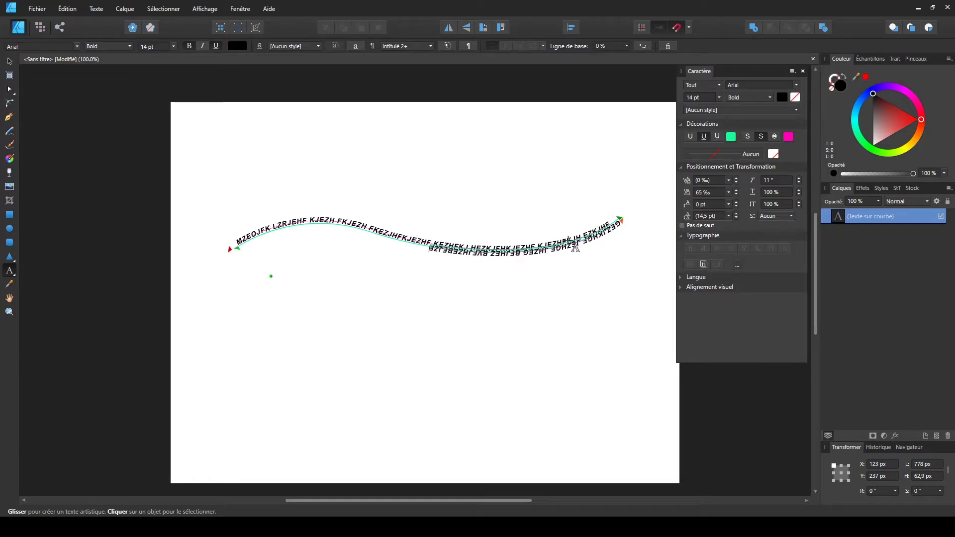
key(Escape)
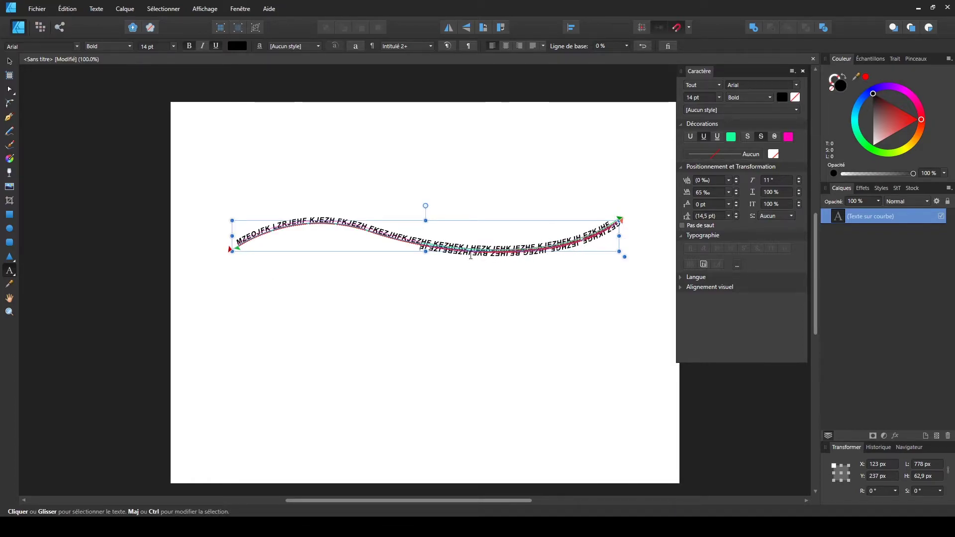
- Delete the surplus placeholder text so the text on the curve ends at "KJEZHKJEZHF", slightly past the curve's middle
drag(421, 246, 544, 247)
key(Delete)
key(Delete)
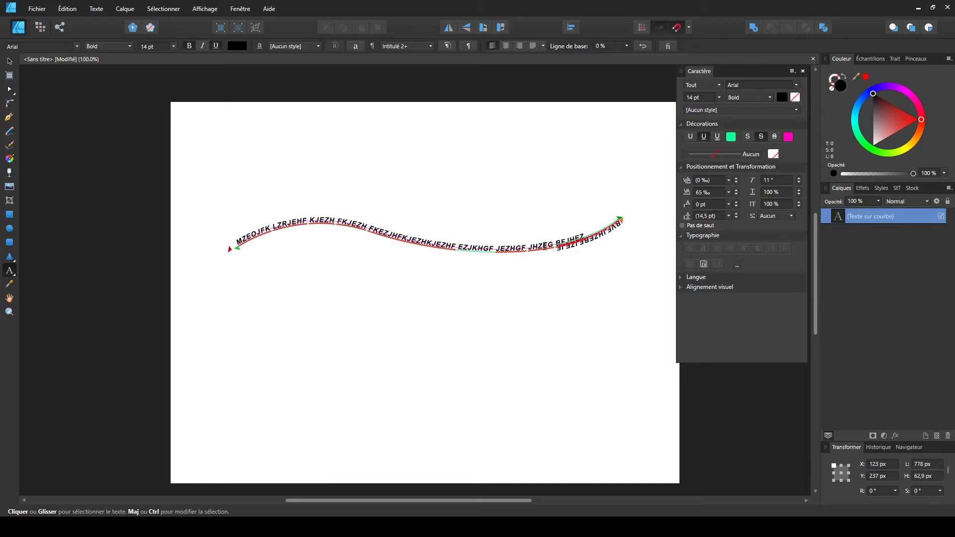
drag(459, 247, 558, 242)
key(Delete)
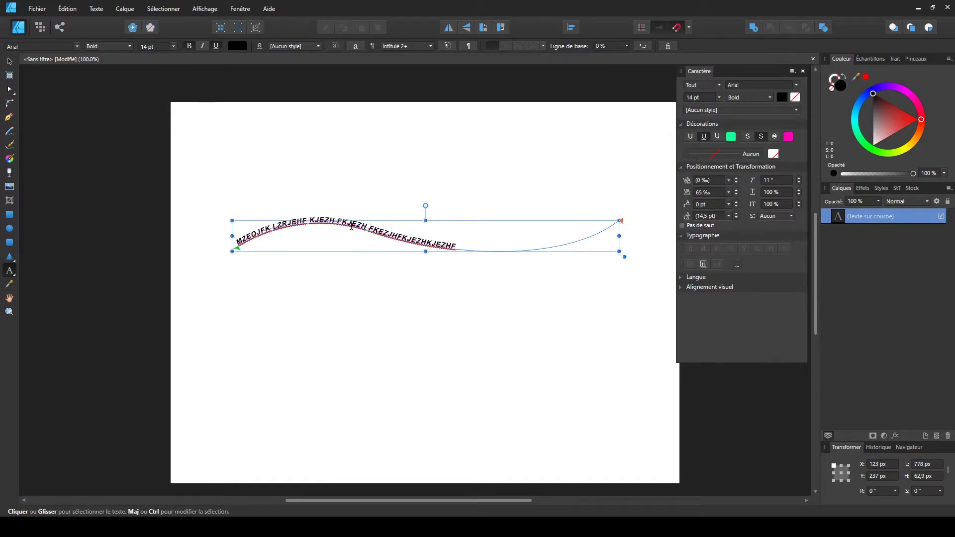
- Try centre, right and justified alignment for the text on the curve, and return it to left alignment
click(504, 46)
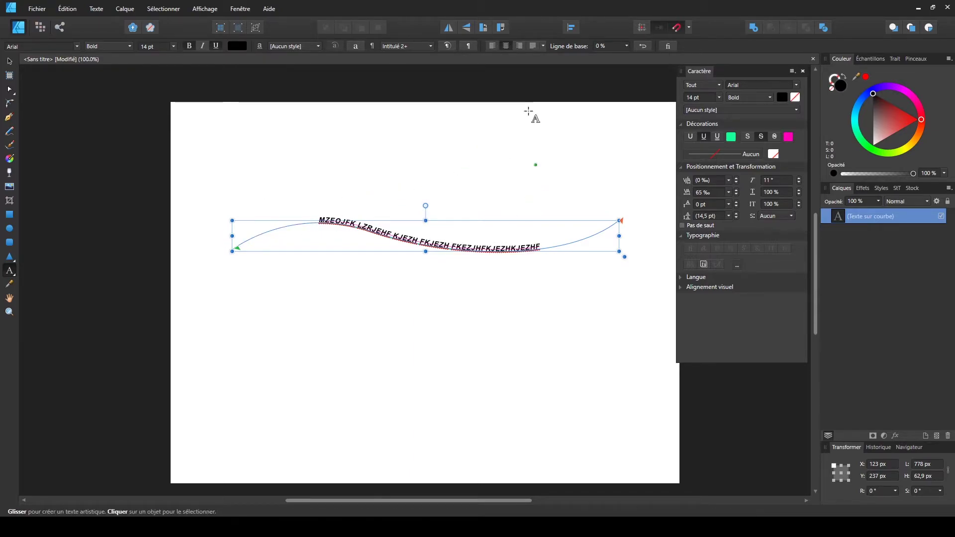
click(519, 46)
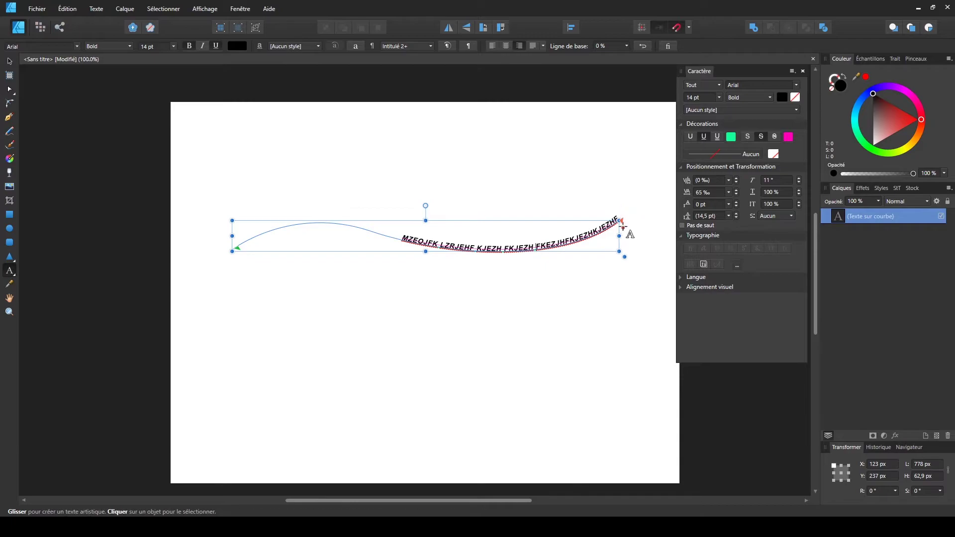
click(493, 45)
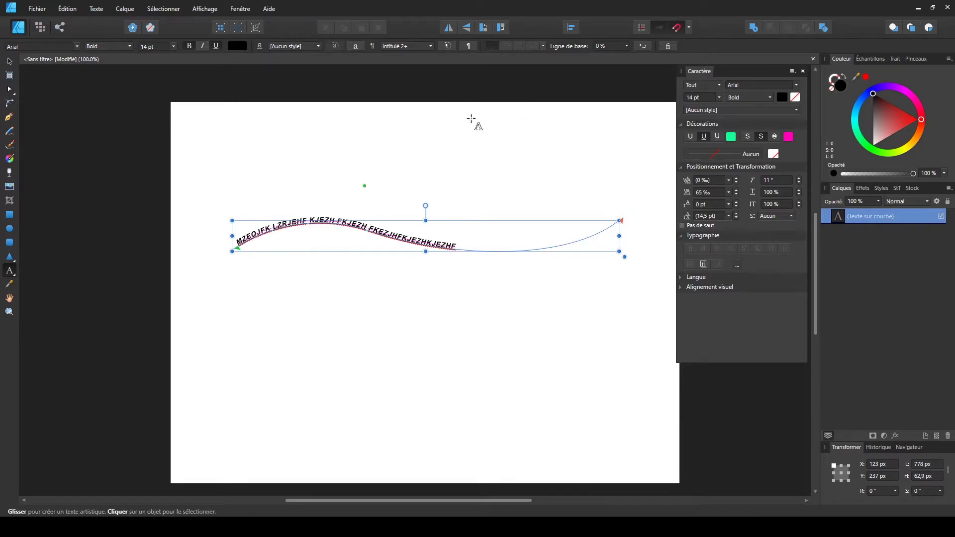
click(533, 45)
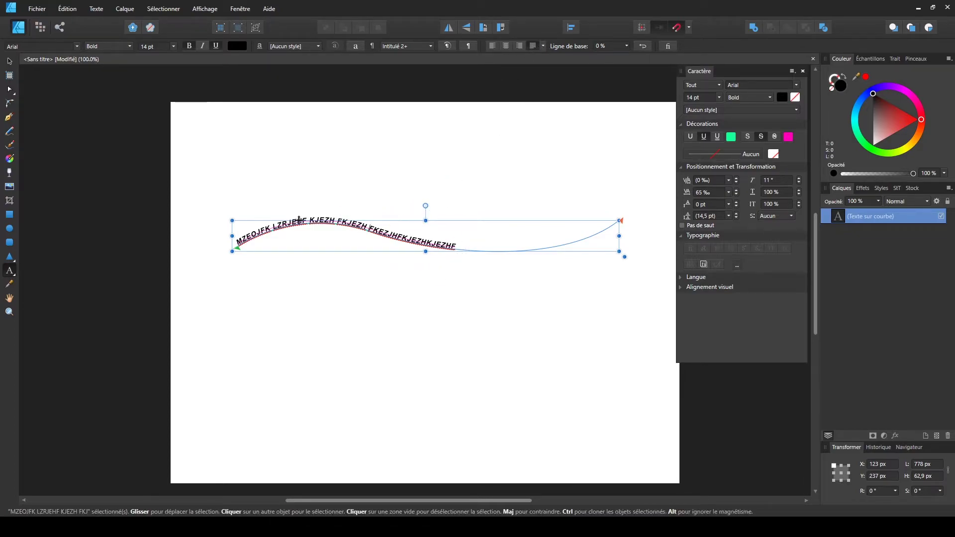
click(492, 46)
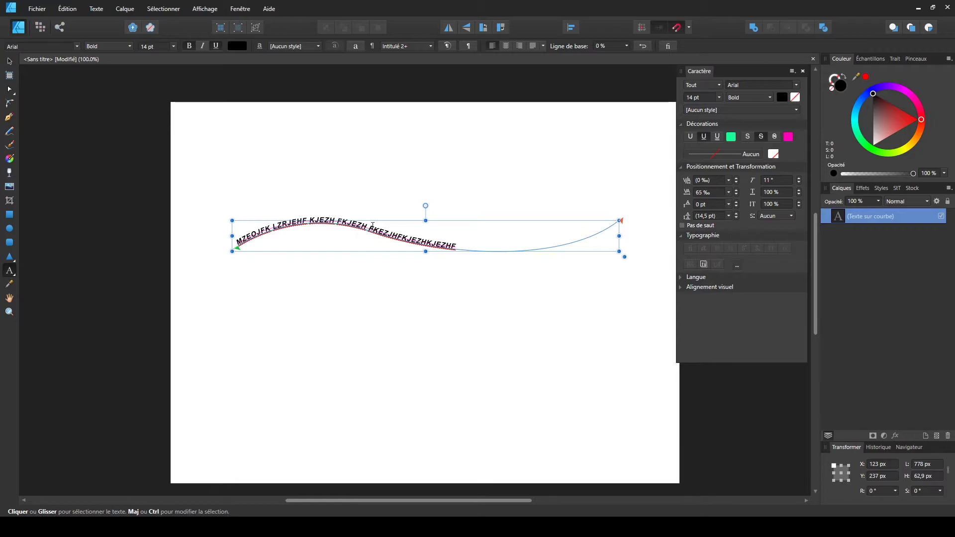
- Try full justification for the text on the curve, restore left alignment, and deselect the text
click(544, 46)
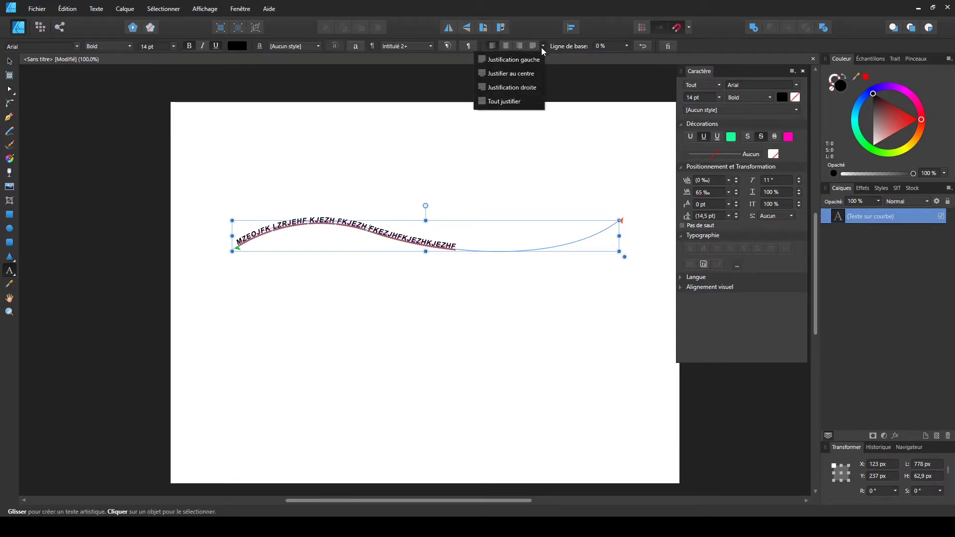
click(498, 102)
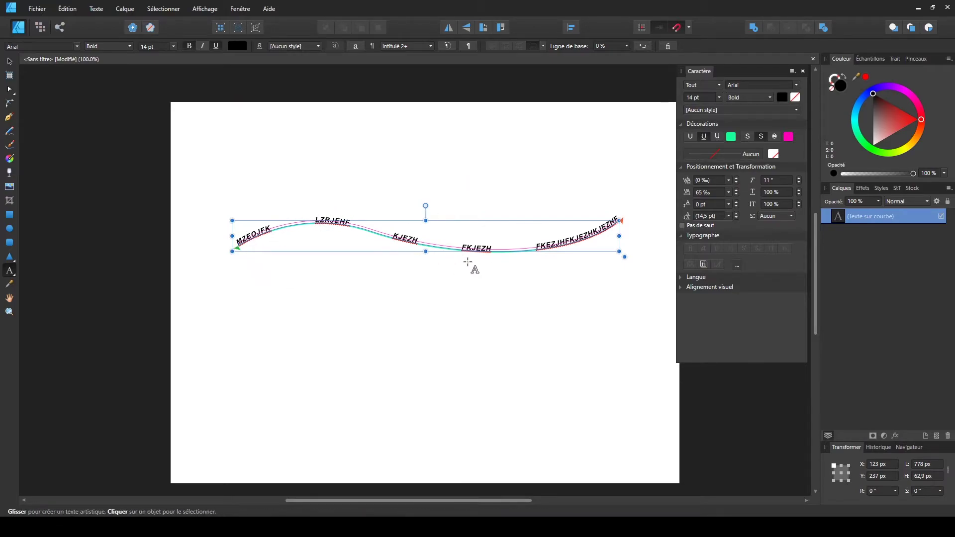
click(492, 45)
drag(439, 244, 237, 244)
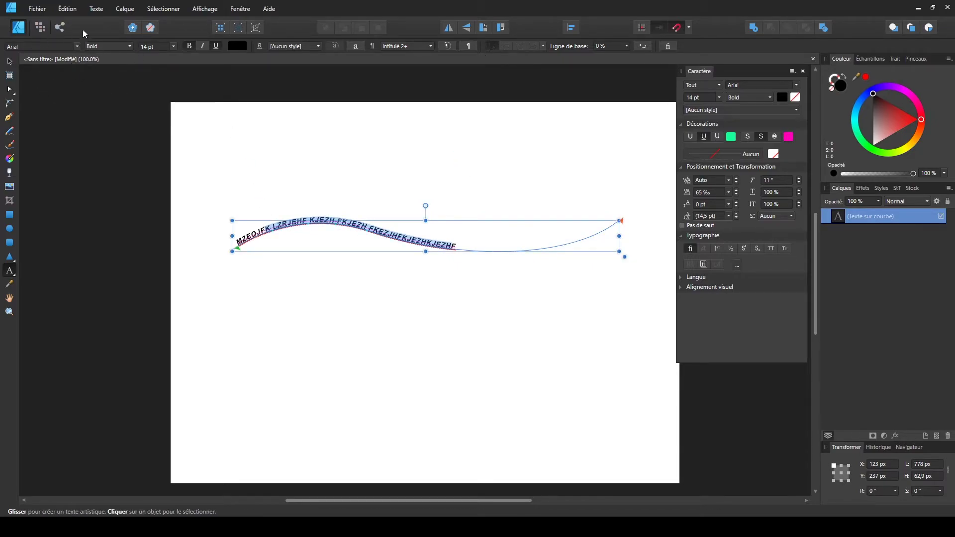
click(9, 61)
click(358, 312)
click(430, 245)
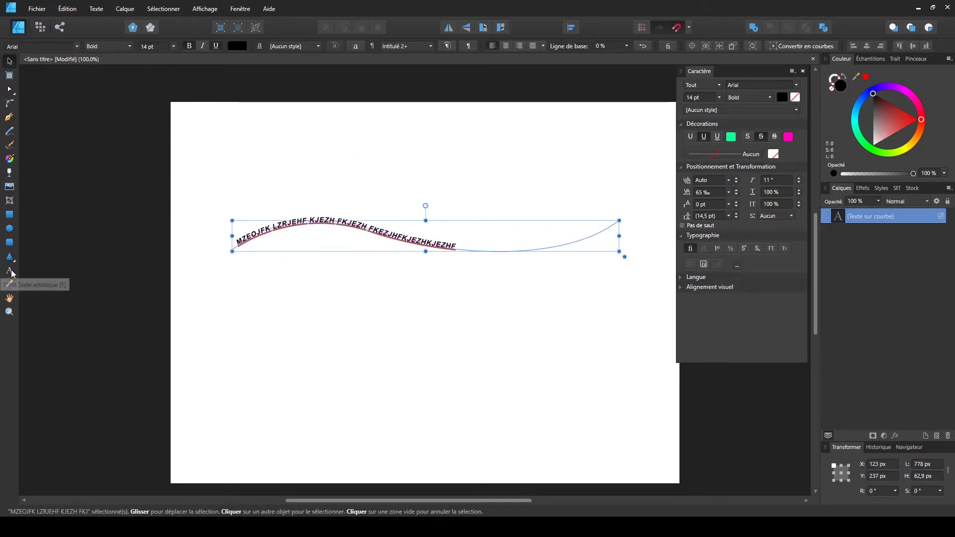
click(351, 285)
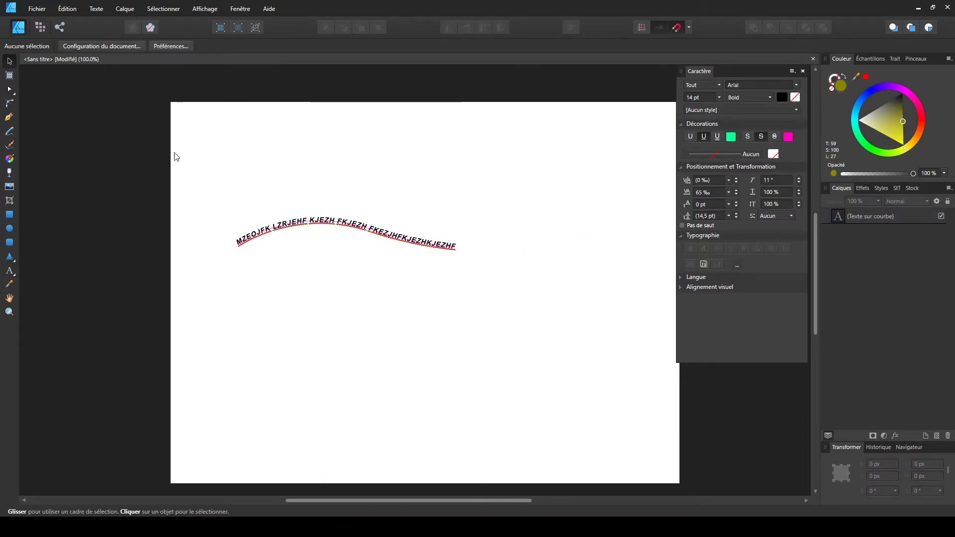
- Draw an open S-shaped curve about 620 px wide and 78 px high with the Pen tool below the text on the first curve
click(9, 118)
click(222, 336)
drag(324, 321, 422, 358)
click(531, 328)
drag(540, 326, 550, 305)
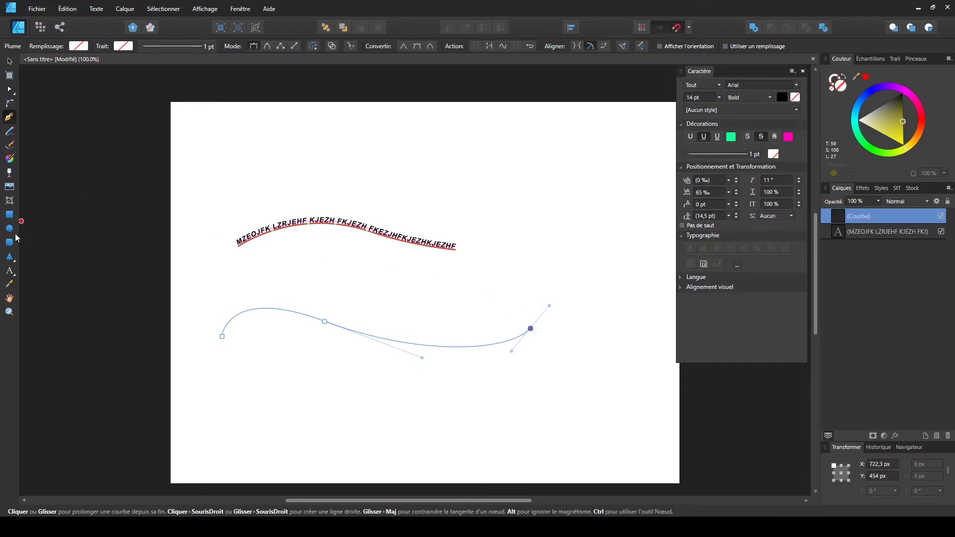
- Place artistic text along the lower curve's underside from its right end, fill it with placeholder text beginning "DSKJ HFKHZEFKJHEZF", and trim the surplus
click(9, 272)
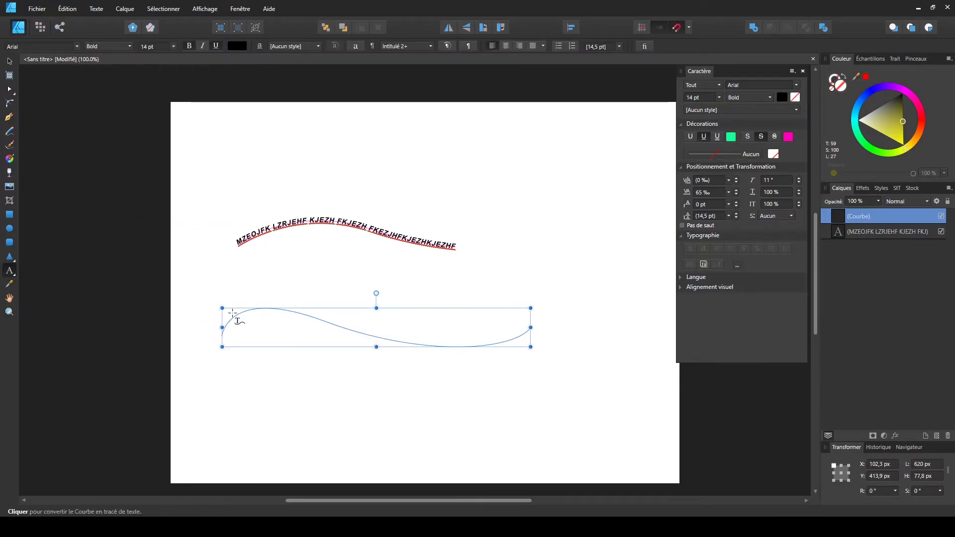
click(525, 337)
text(DSKJ HFK)
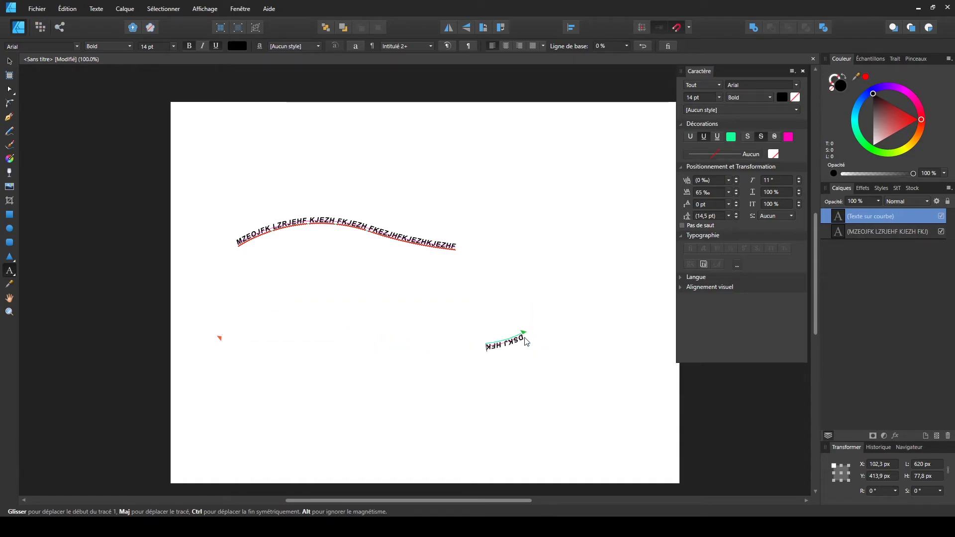
text(HZEFKJHEZF KJEZHFKJH EZKJHFJ KJEZHZEKJFHKZJEHFKZJEHFKHEKZJEHFK)
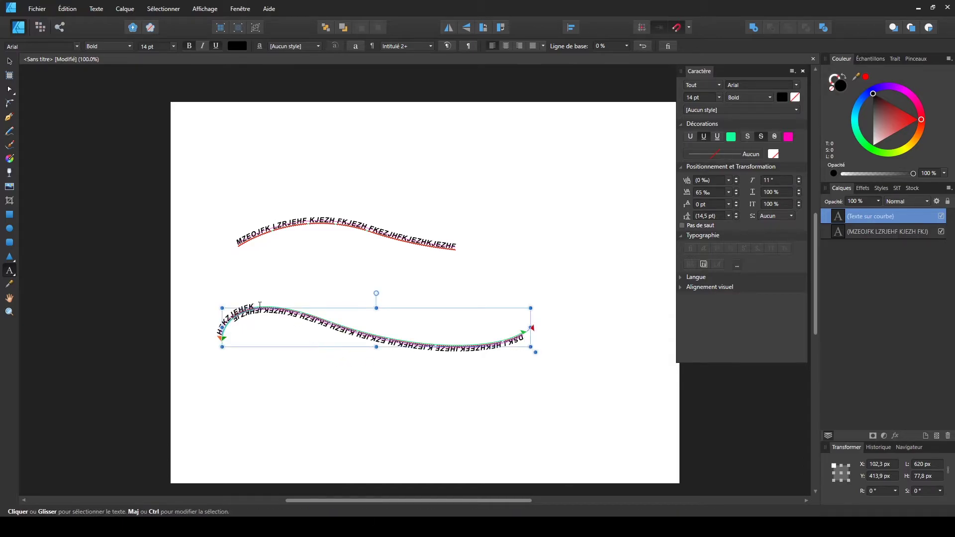
drag(260, 315, 202, 355)
key(Escape)
key(Escape)
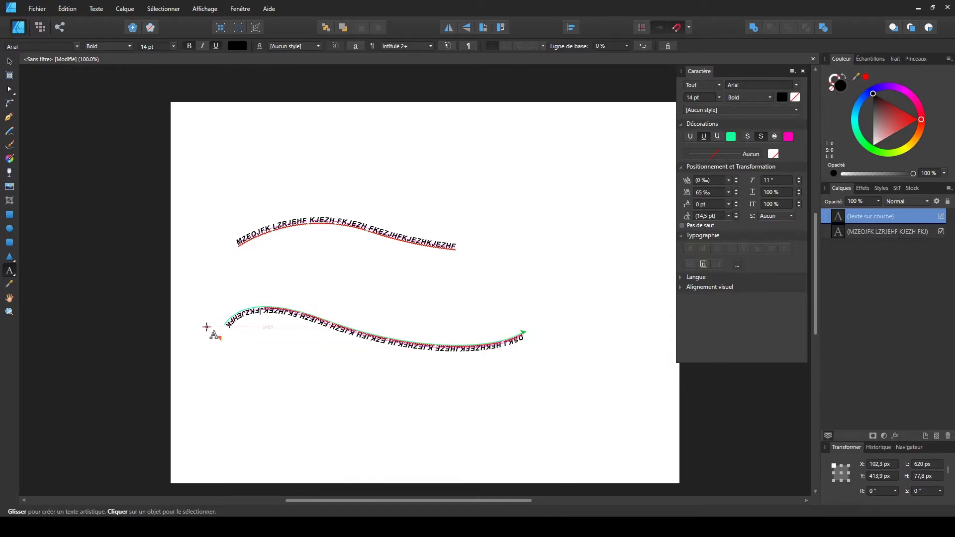
- Delete both texts on curves from the page
scroll(119, 167, up, 1)
click(10, 62)
click(192, 171)
drag(609, 415, 607, 409)
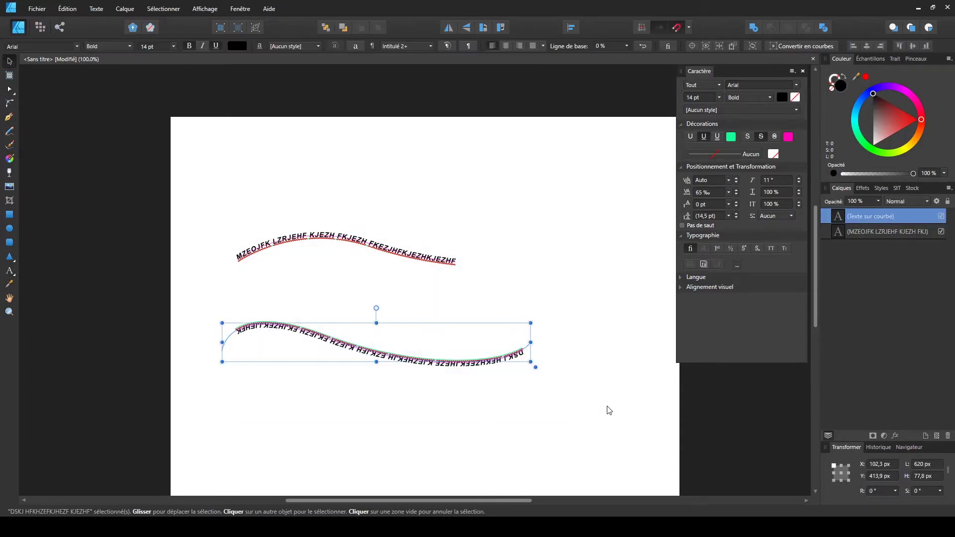
key(Delete)
key(Delete)
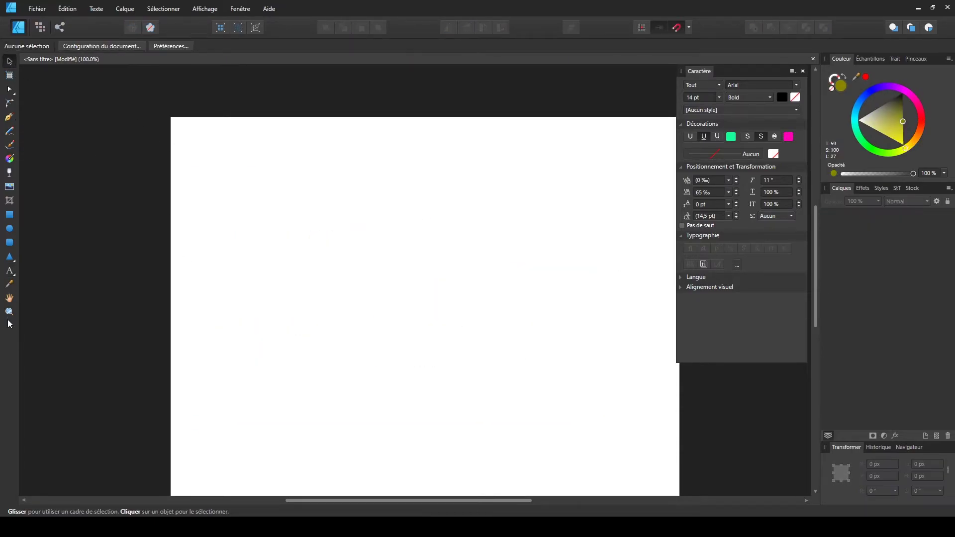
- Draw a circle about 357.5 px in diameter and place artistic text beginning "IUEZHF KZEUHFOUEZH" around its outside from the upper left
click(9, 228)
drag(290, 206, 478, 377)
click(9, 270)
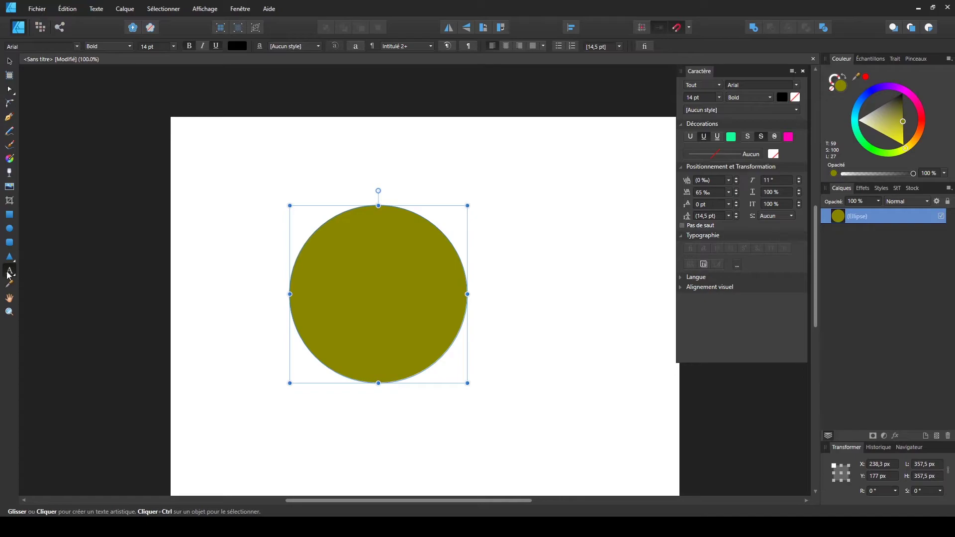
click(303, 241)
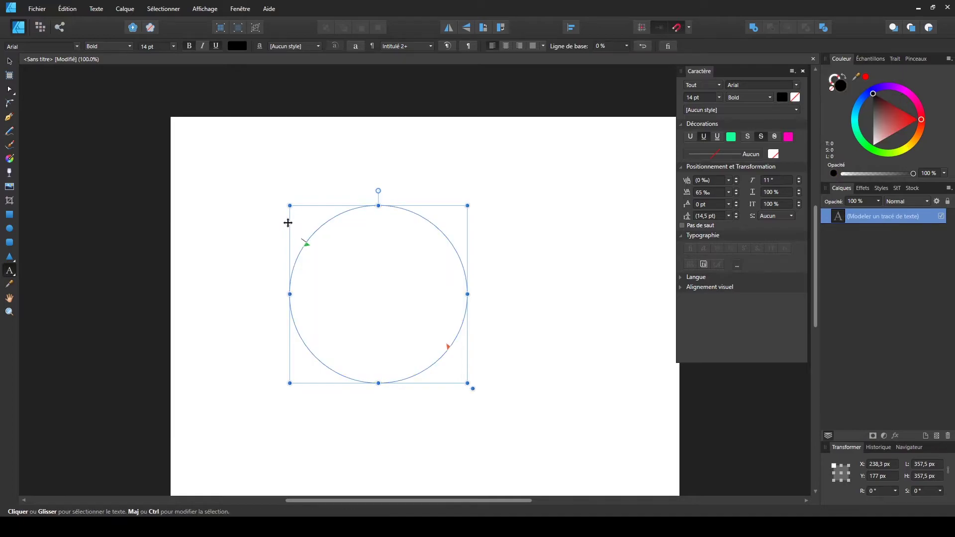
text(IUE)
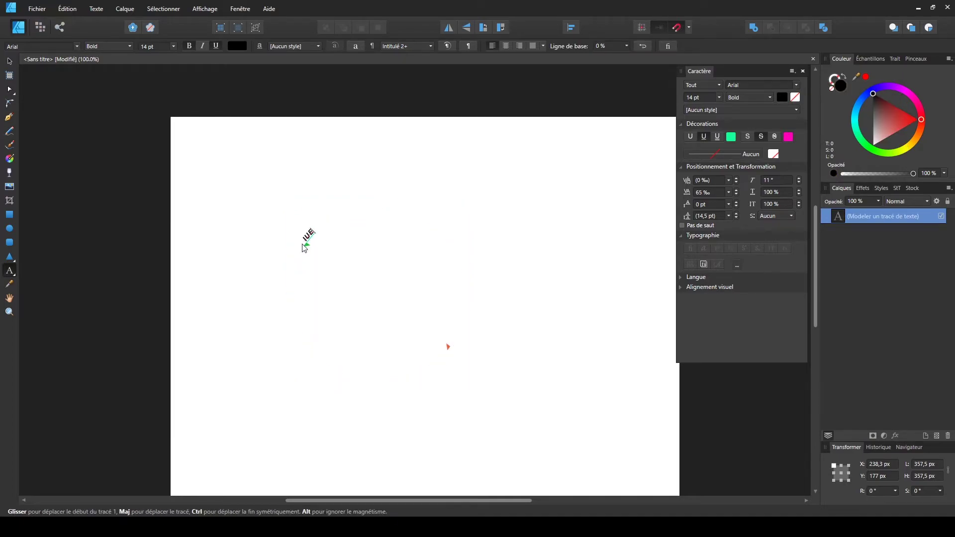
text(ZHF KZEUHFOUEZH F OEZJ FLOIJEZFPJEZLE)
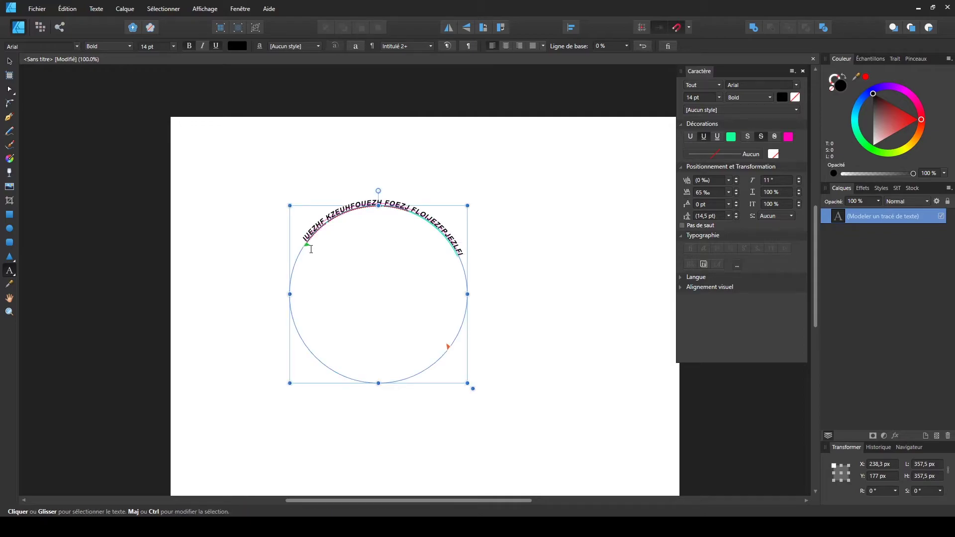
- Reposition the circular text's start marker just left of the circle's top and its end marker on the upper-left side
drag(309, 249, 409, 326)
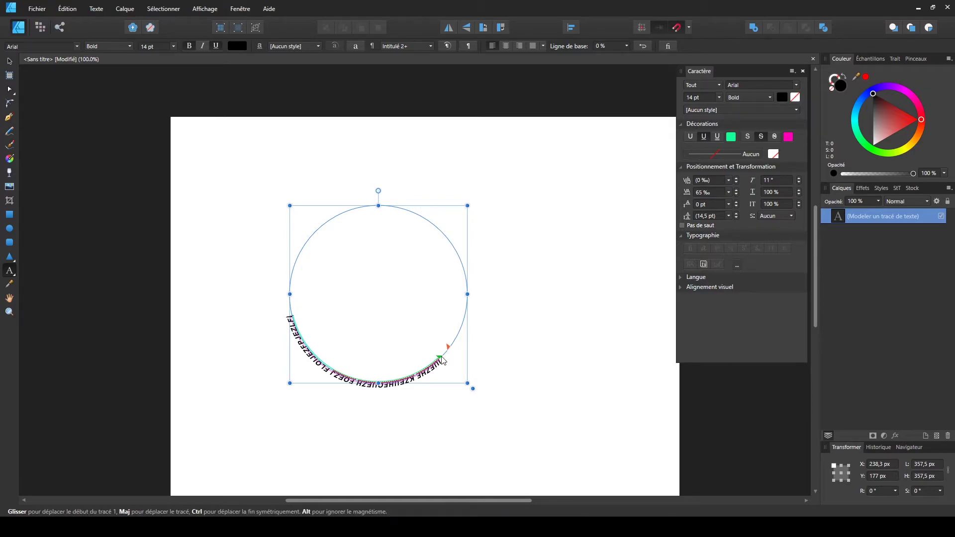
drag(441, 358, 380, 285)
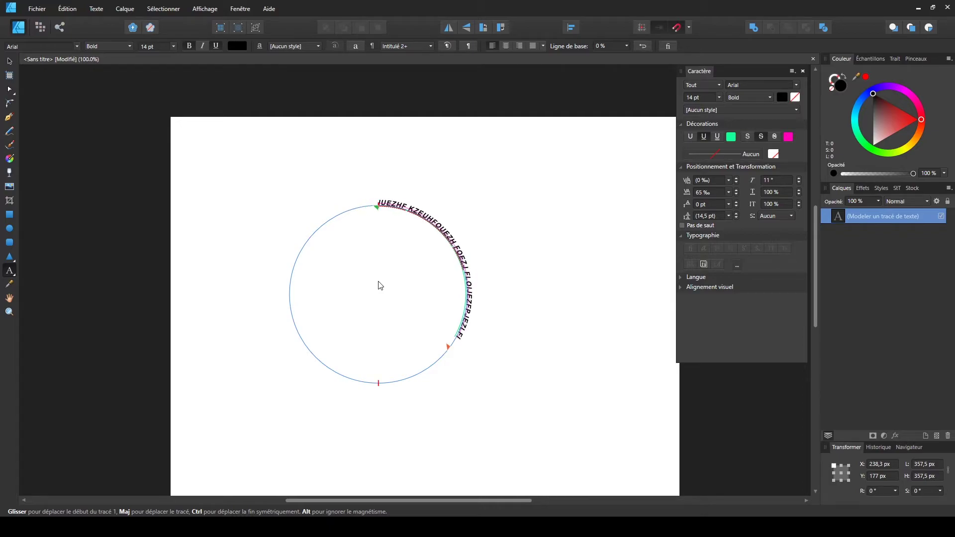
drag(379, 281, 377, 282)
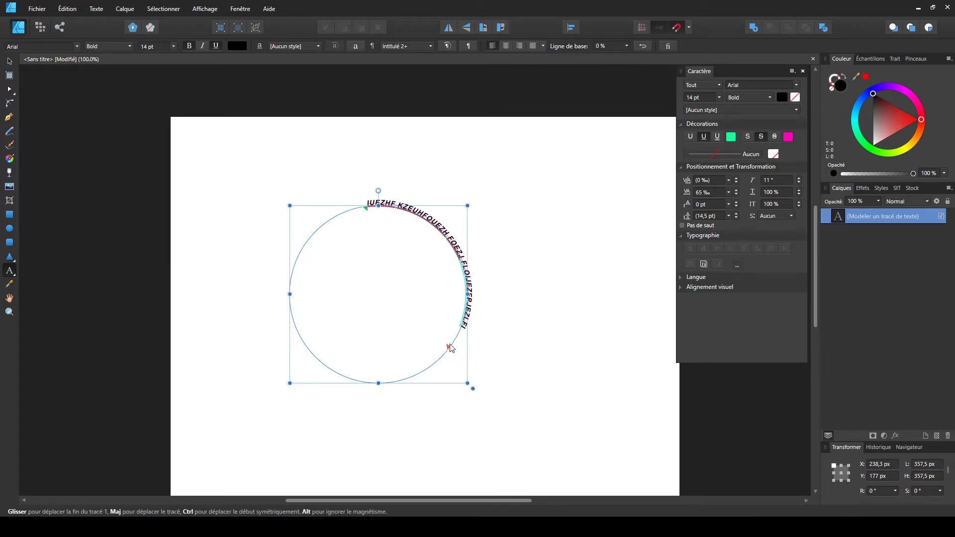
drag(450, 350, 338, 285)
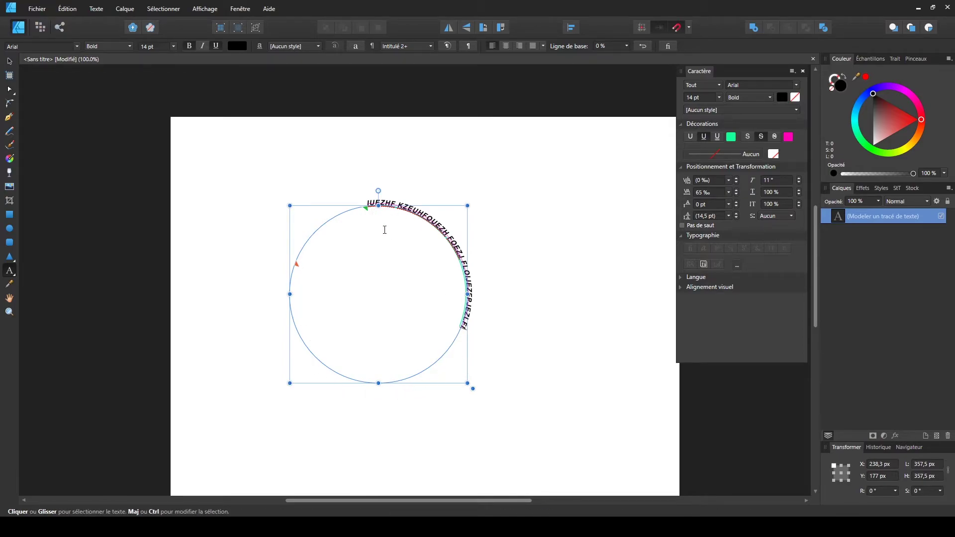
- Centre-align the circular text and move its start marker to the circle's lower left and its end marker to the lower right
click(506, 46)
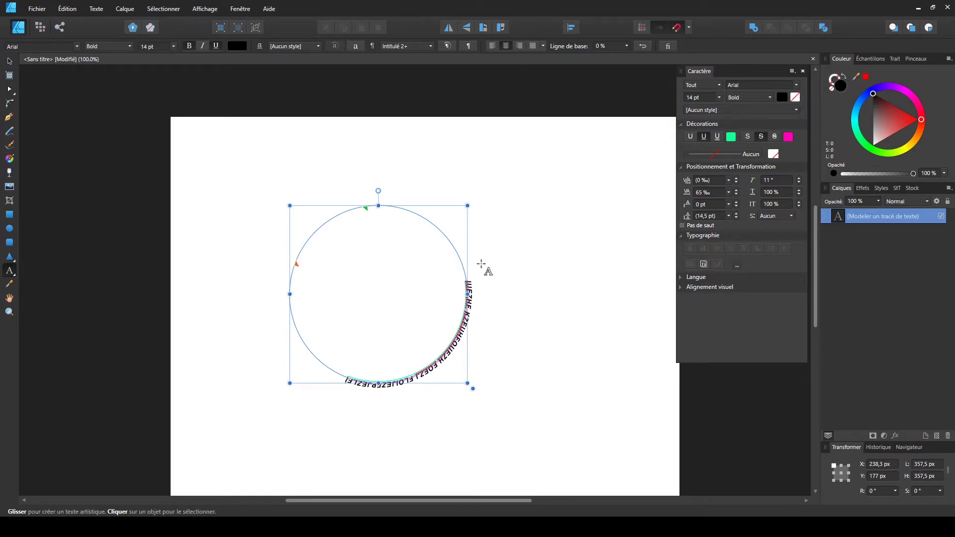
mouse_move(297, 268)
mouse_down()
mouse_move(305, 311)
mouse_move(360, 335)
mouse_move(348, 361)
mouse_up()
mouse_move(366, 212)
mouse_down()
mouse_move(315, 262)
mouse_move(312, 328)
mouse_move(322, 341)
mouse_move(311, 346)
mouse_up()
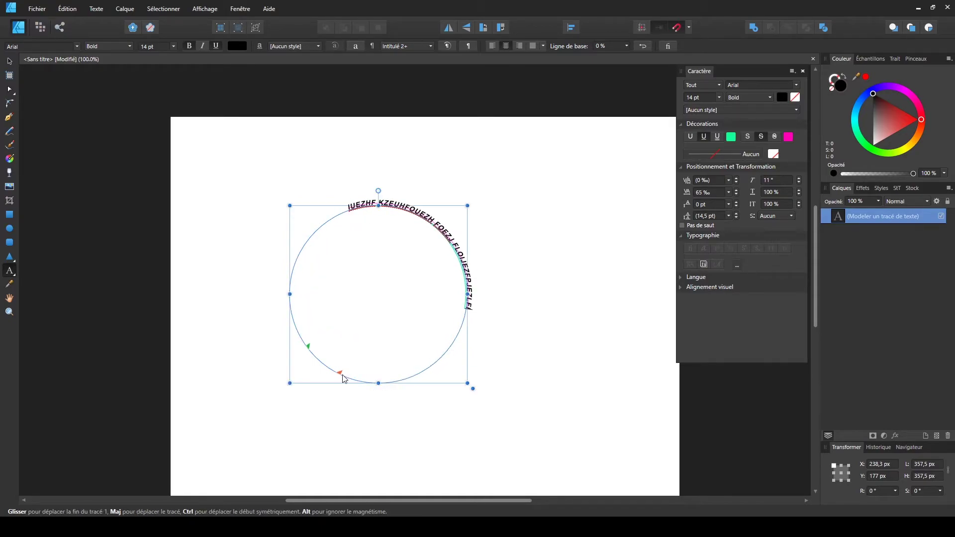
mouse_move(343, 376)
mouse_down()
mouse_move(414, 374)
mouse_move(445, 344)
mouse_up()
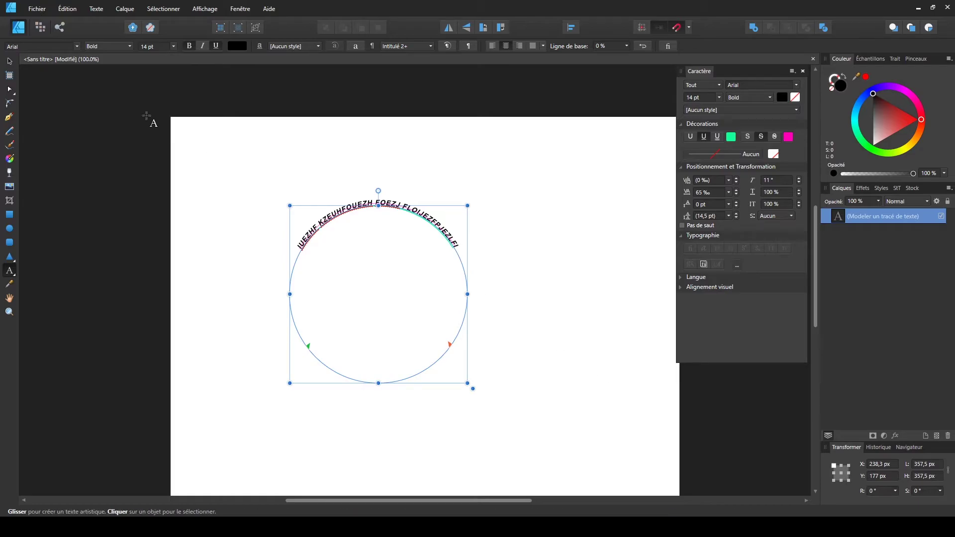
- Delete the text on the circle
click(9, 61)
click(300, 351)
click(324, 223)
key(Delete)
- Create a text frame about 413 × 297 px near the page's upper left and enter placeholder text beginning "IUHZ GFLOKZ JEFLEZJ"
click(14, 273)
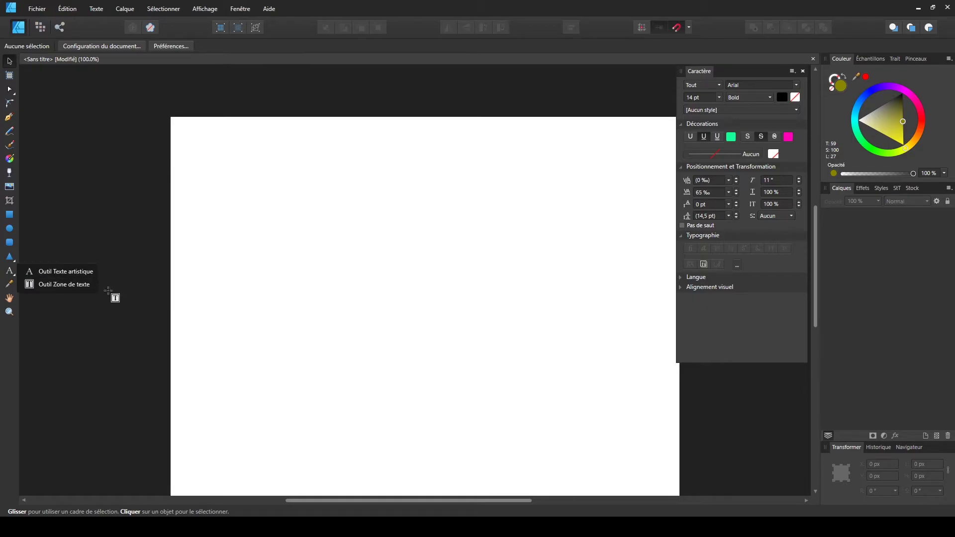
click(68, 284)
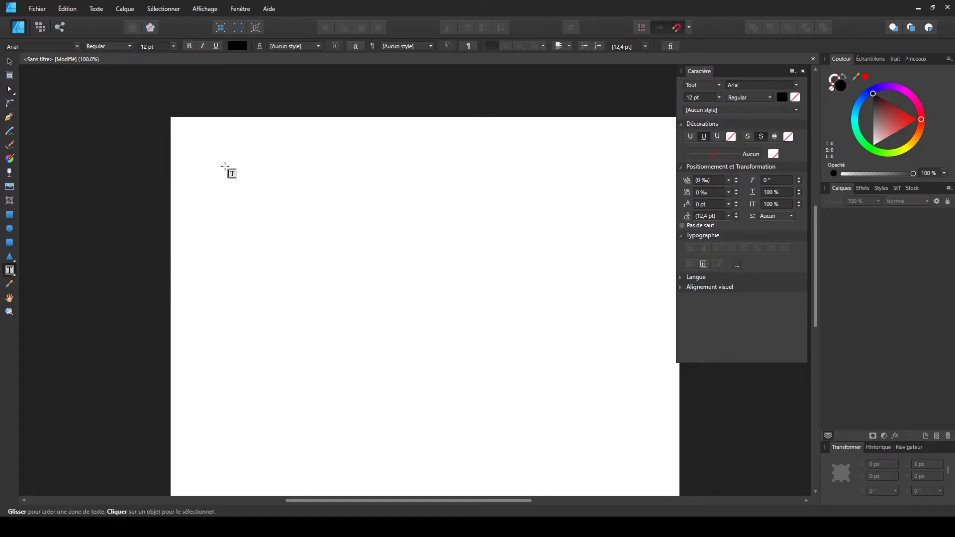
drag(221, 164, 430, 317)
text(IU)
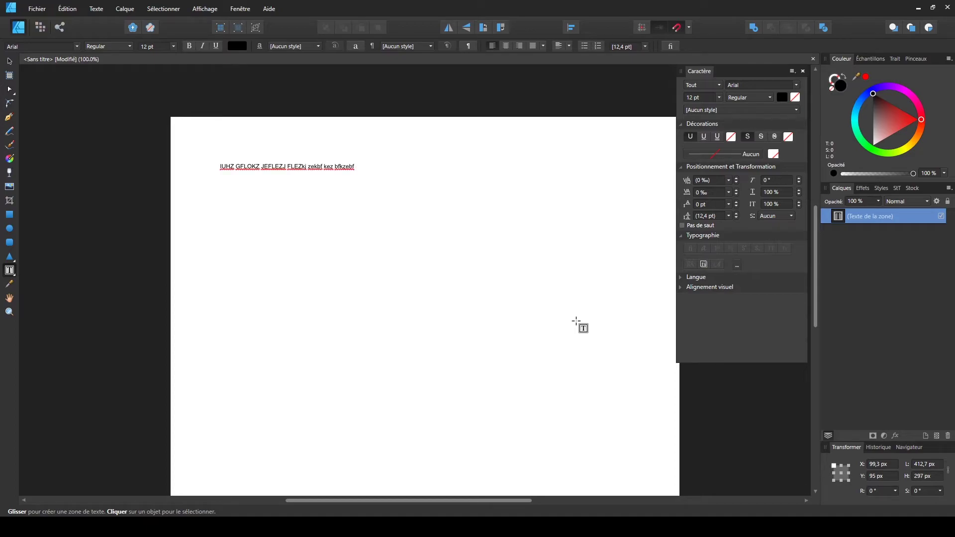
- Copy the placeholder text and paste it repeatedly in the text frame to build a long first paragraph
key(ctrl+a)
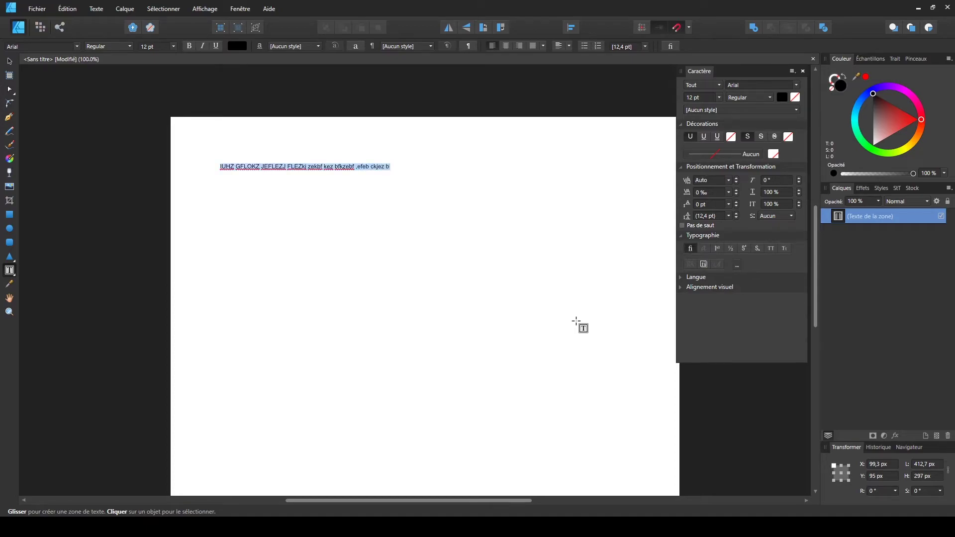
key(Left)
key(ctrl+v)
key(ctrl+v)
key(ctrl+v)
key(ctrl+v)
key(ctrl+v)
key(ctrl+v)
key(ctrl+v)
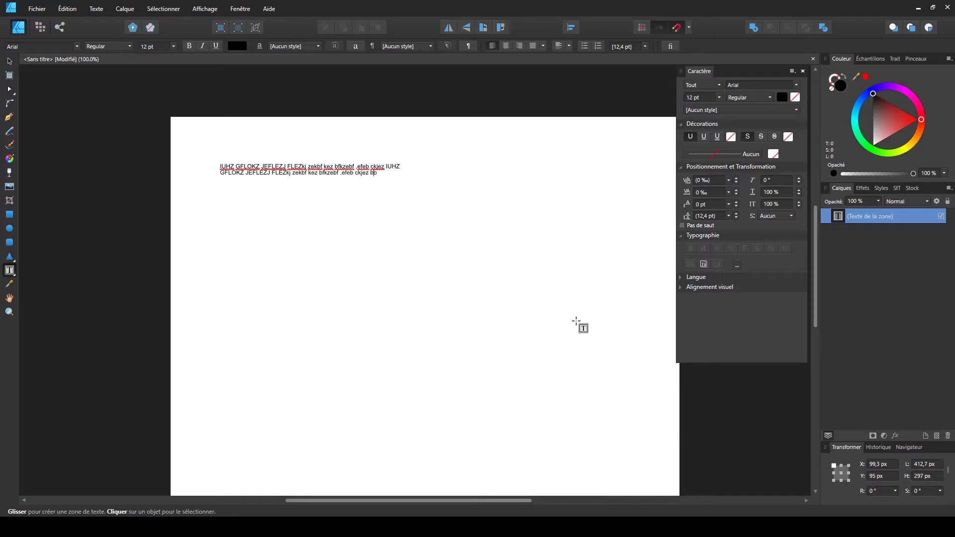
key(ctrl+v)
key(ctrl+v)
key(ctrl+v)
key(ctrl+v)
key(ctrl+v)
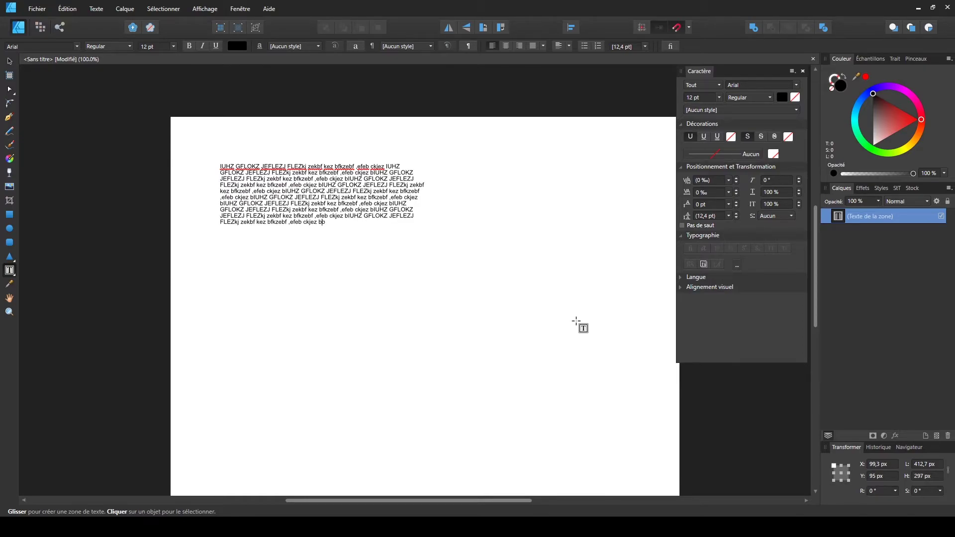
key(ctrl+v)
key(ctrl+v)
key(ctrl+v)
key(ctrl+v)
key(ctrl+v)
key(ctrl+v)
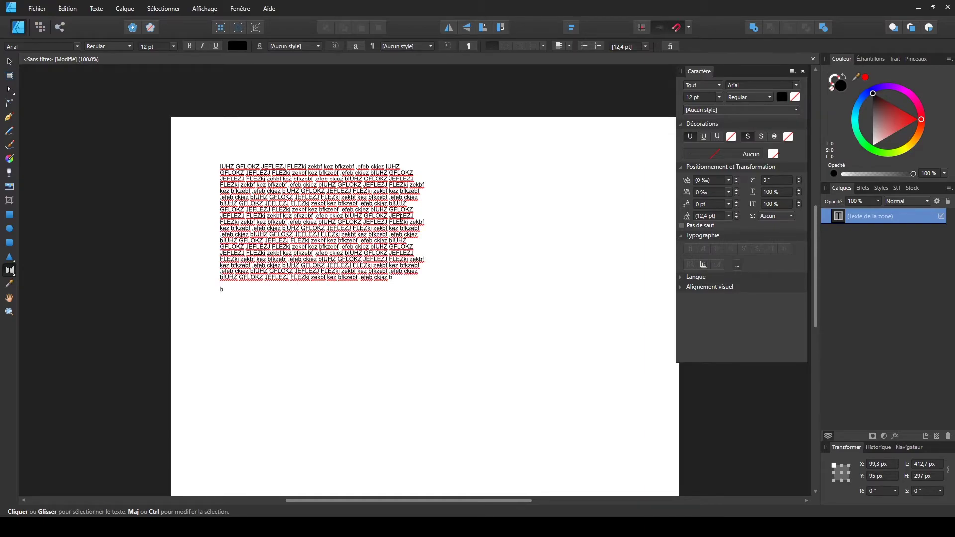
- Add two more paragraphs of the copied placeholder text, continuing past the text frame's lower edge
key(ctrl+v)
key(ctrl+v)
key(ctrl+v)
key(ctrl+v)
key(ctrl+v)
key(ctrl+v)
key(ctrl+v)
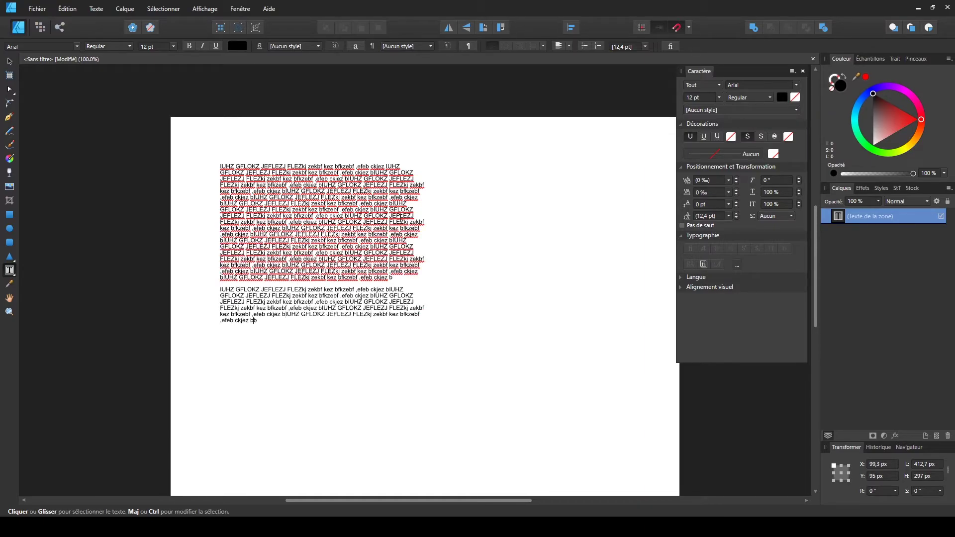
key(ctrl+v)
key(ctrl+v)
key(ctrl+v)
key(ctrl+v)
key(ctrl+v)
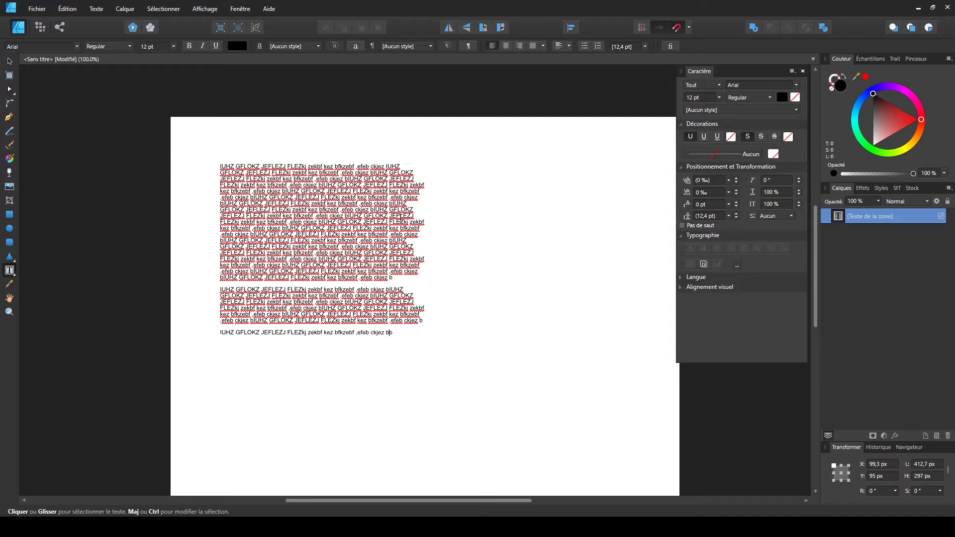
- Select the text frame and move it up and left to about X 48 px, Y 61 px
click(10, 61)
click(498, 313)
click(383, 272)
mouse_move(338, 233)
mouse_down()
mouse_move(379, 232)
mouse_move(344, 221)
mouse_up()
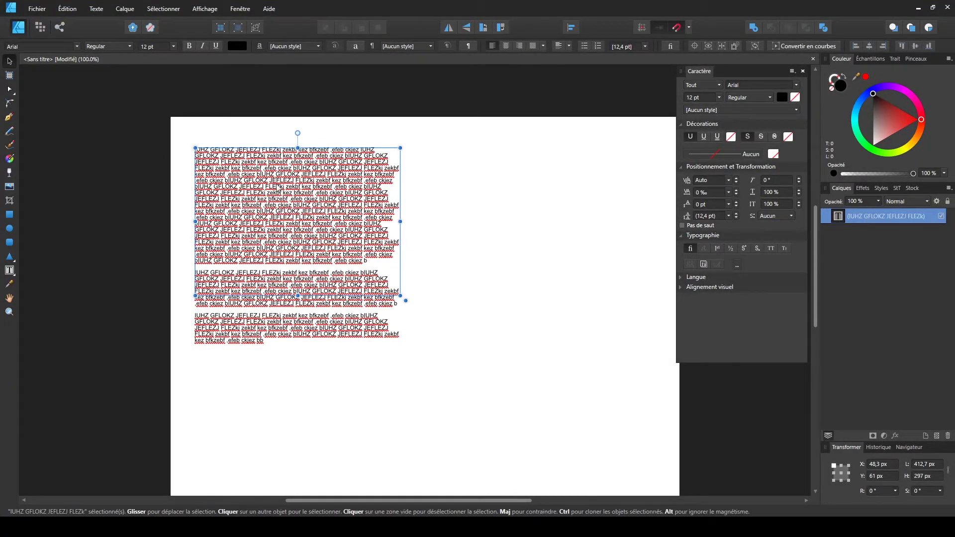
- Resize the text frame to about 534 × 397 px to reflow its text, and move it to about X 125 px, Y 115 px
drag(402, 222, 607, 242)
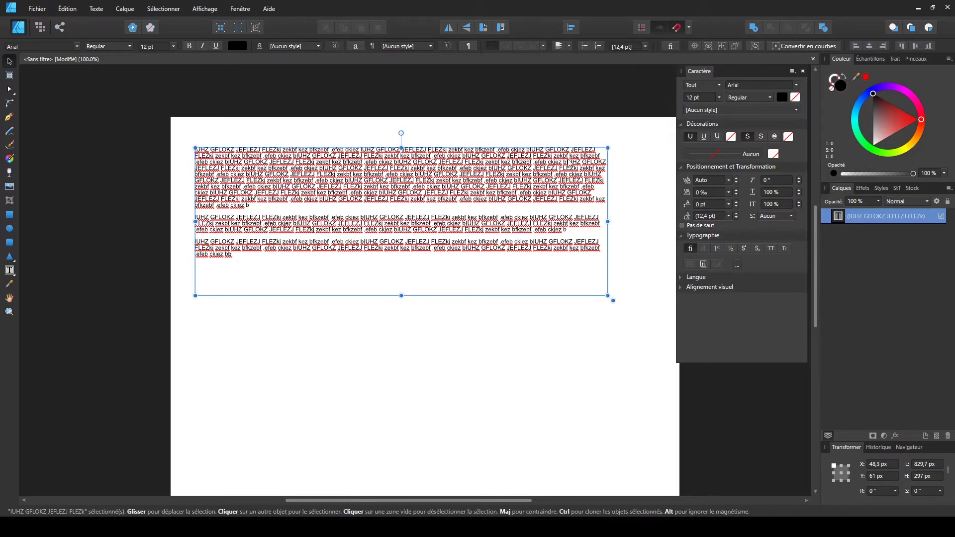
drag(401, 296, 399, 343)
drag(608, 247, 462, 257)
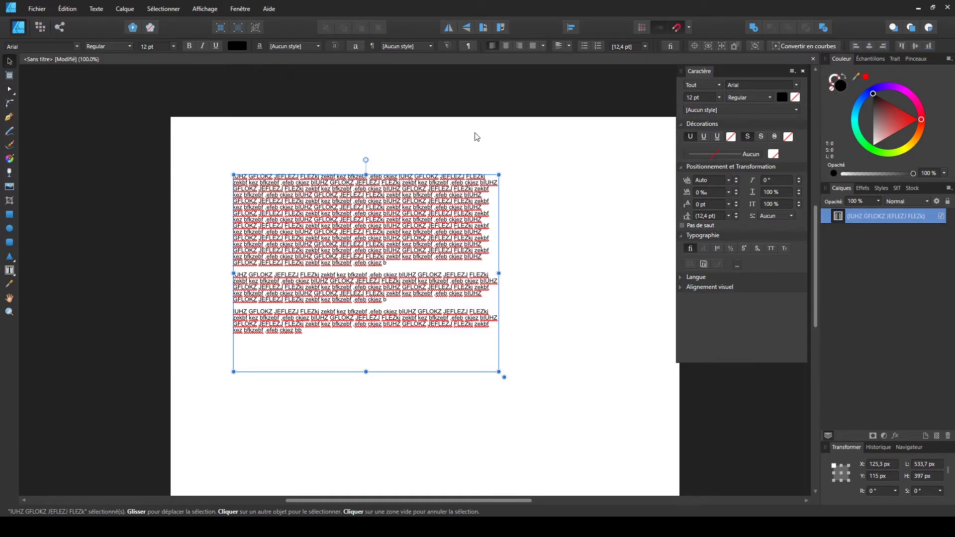
- Try centred, right and fully justified alignment on the frame text
click(504, 46)
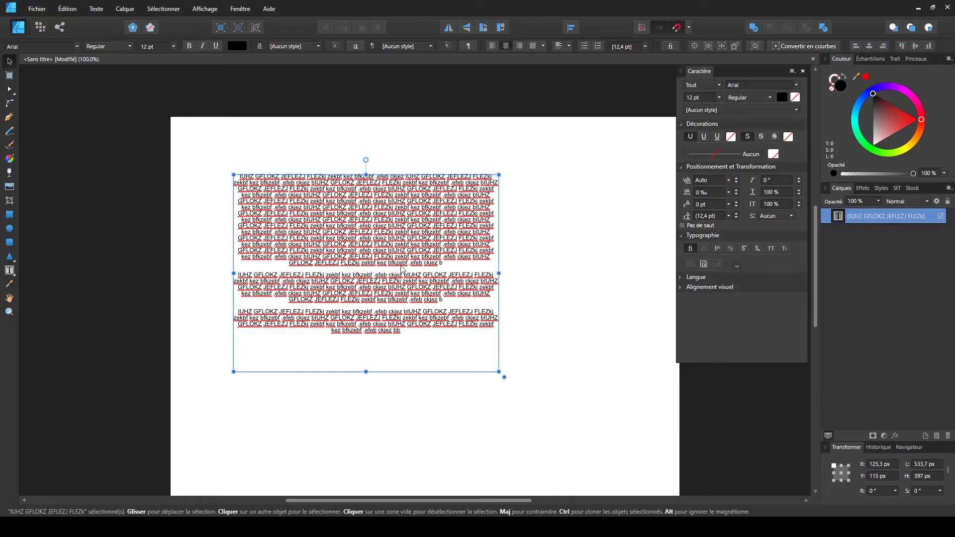
click(518, 46)
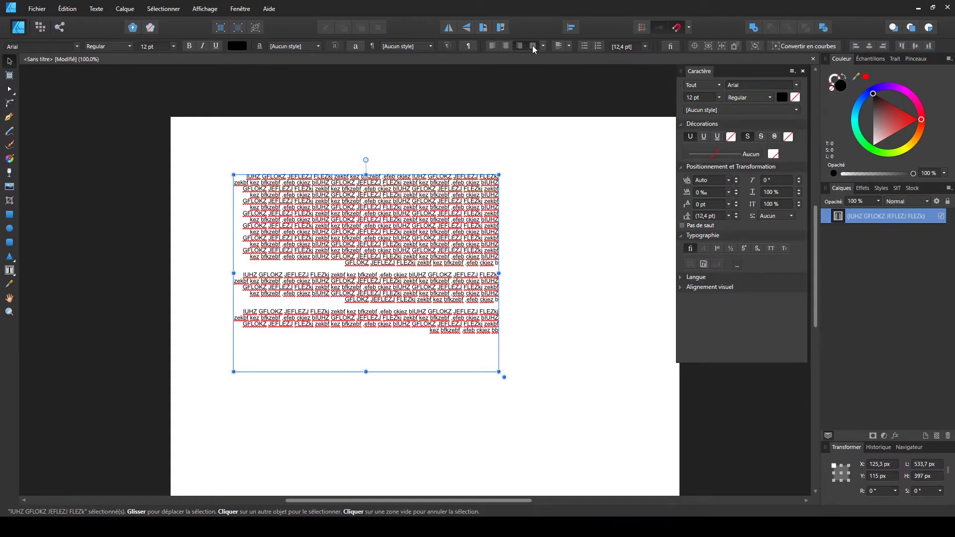
click(533, 46)
- Try the Justify Left, Justify Centre and Justify Right alignments on the frame text
click(544, 46)
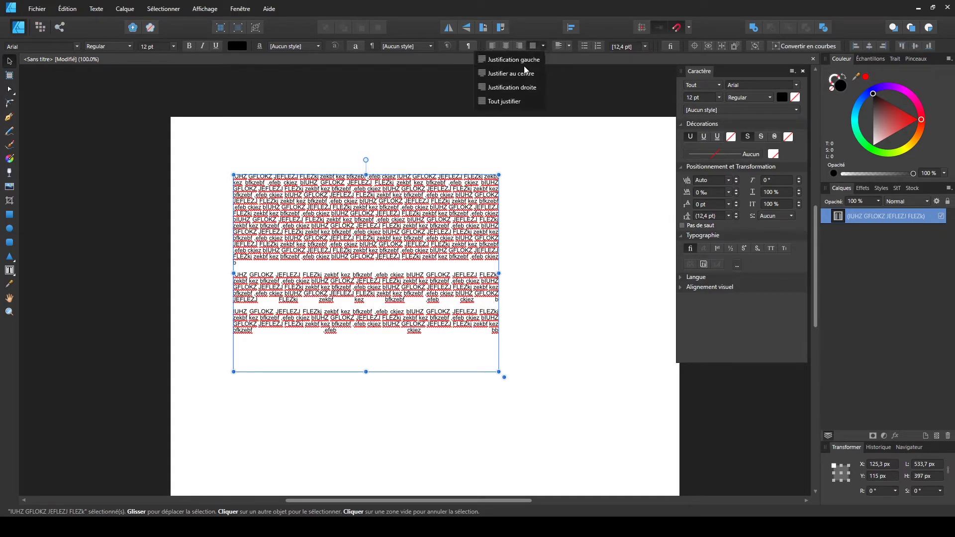
click(520, 64)
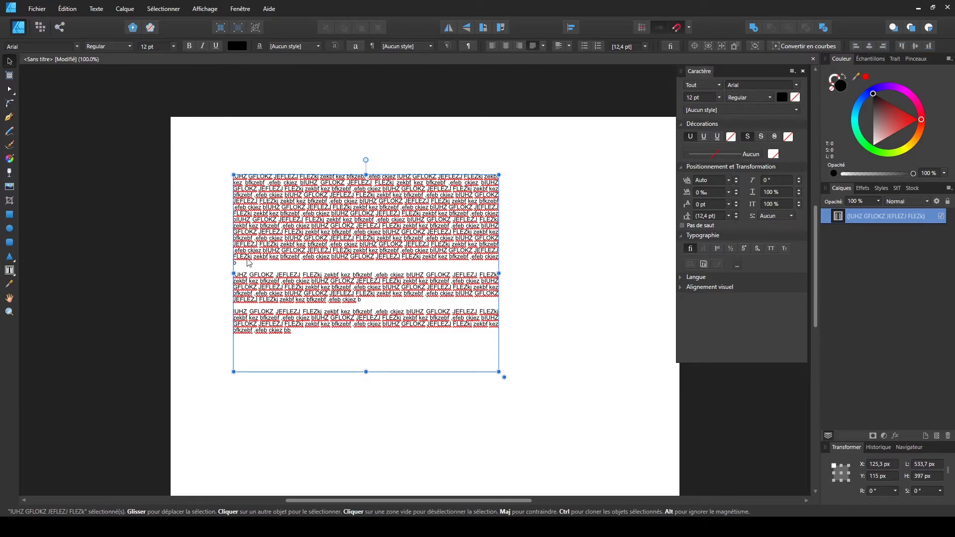
click(543, 46)
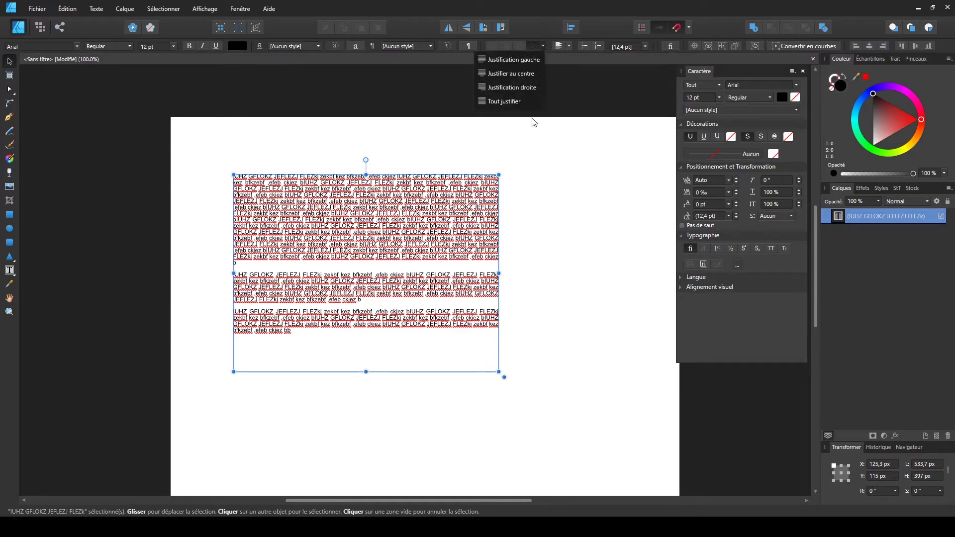
click(515, 73)
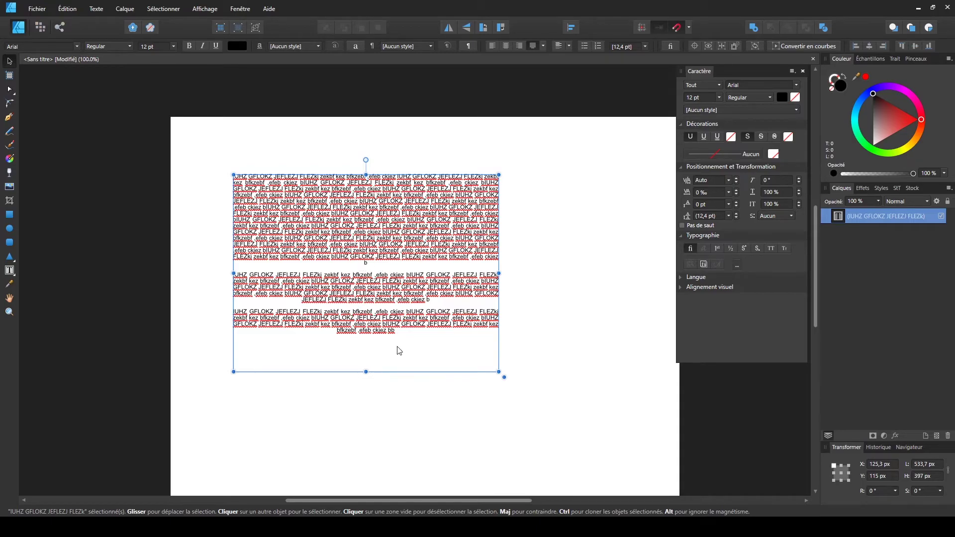
click(544, 47)
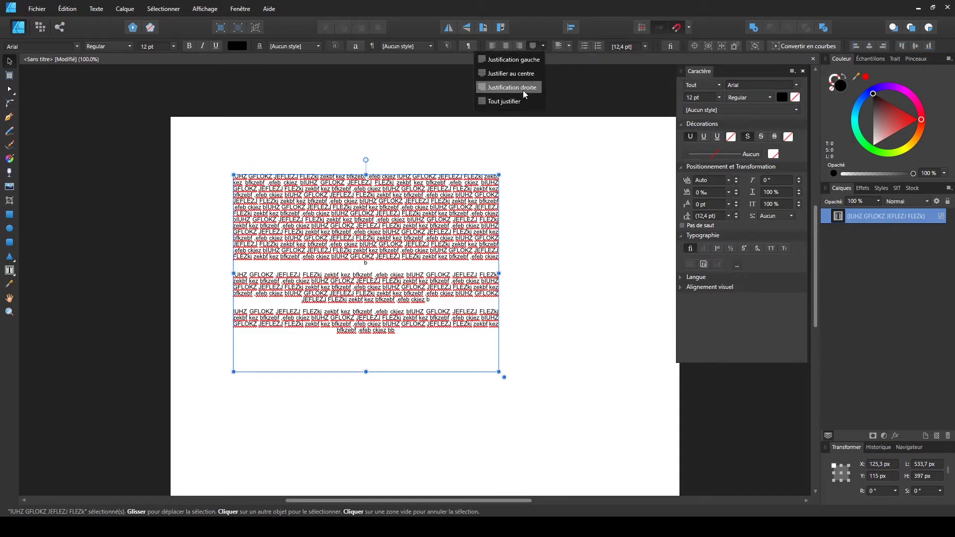
click(513, 86)
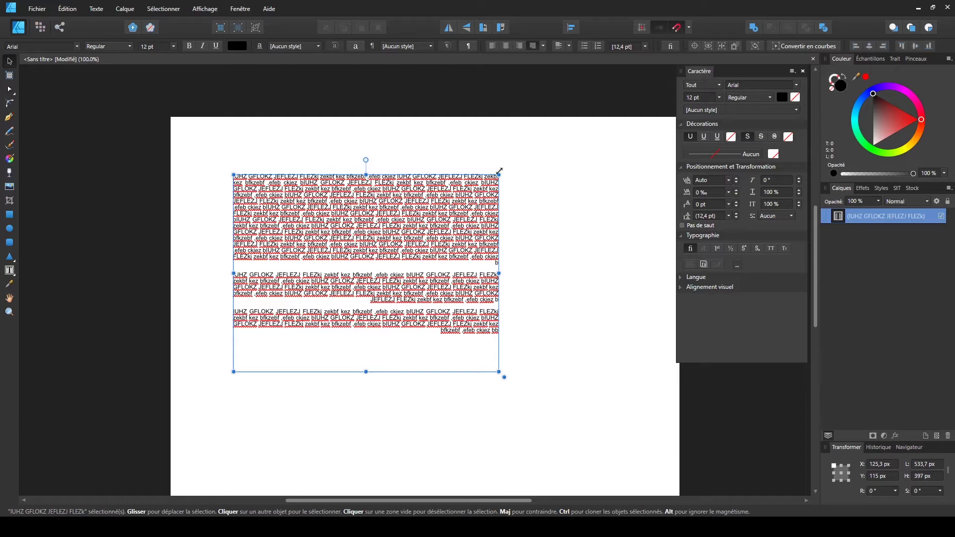
- Apply Justify All to the frame text and return it to left alignment
click(543, 46)
click(514, 101)
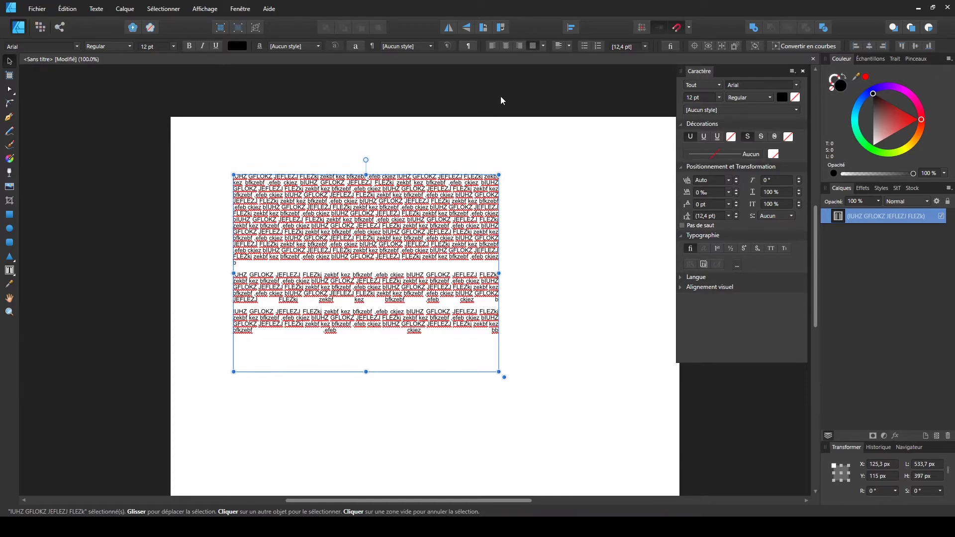
click(492, 47)
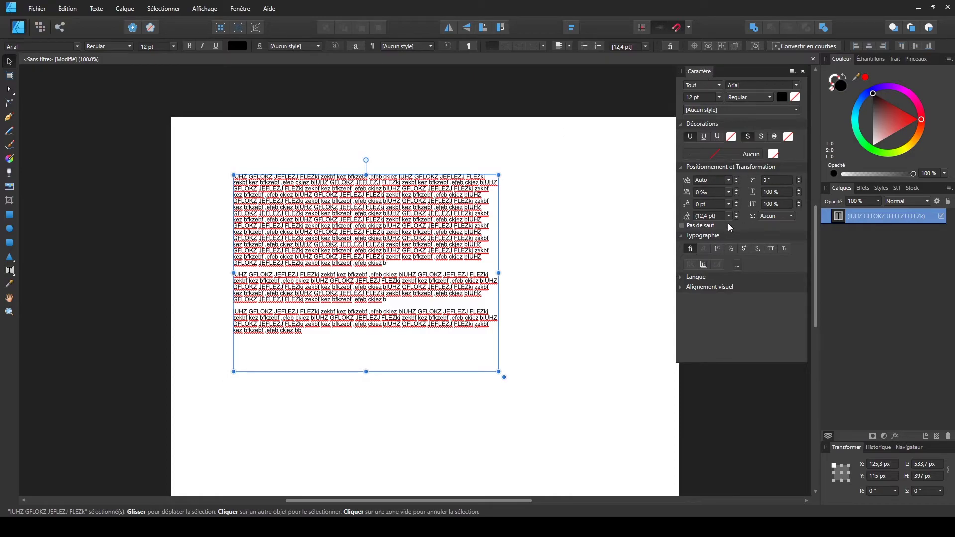
- Apply single strikethrough and a 16 pt size to several lines in the lower part of the first paragraph
double_click(398, 225)
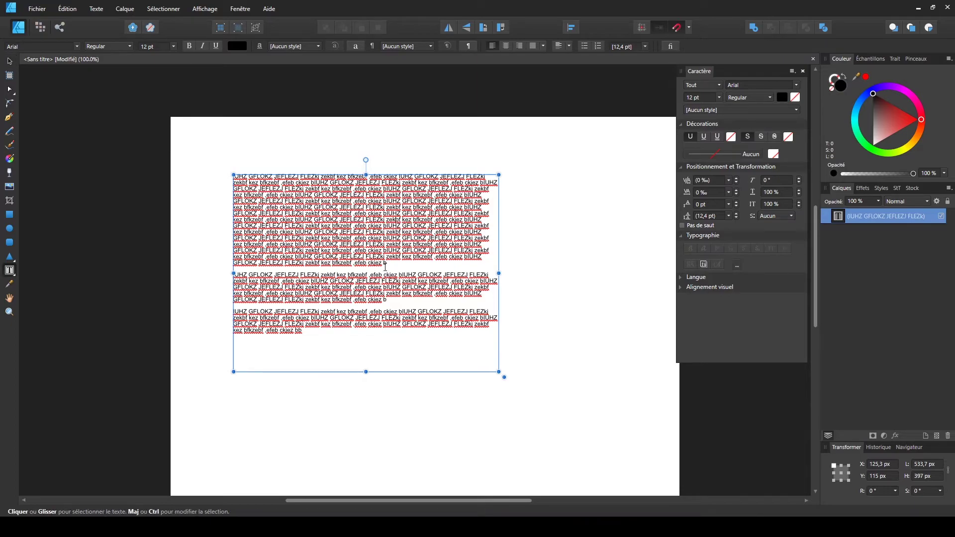
drag(398, 258, 276, 214)
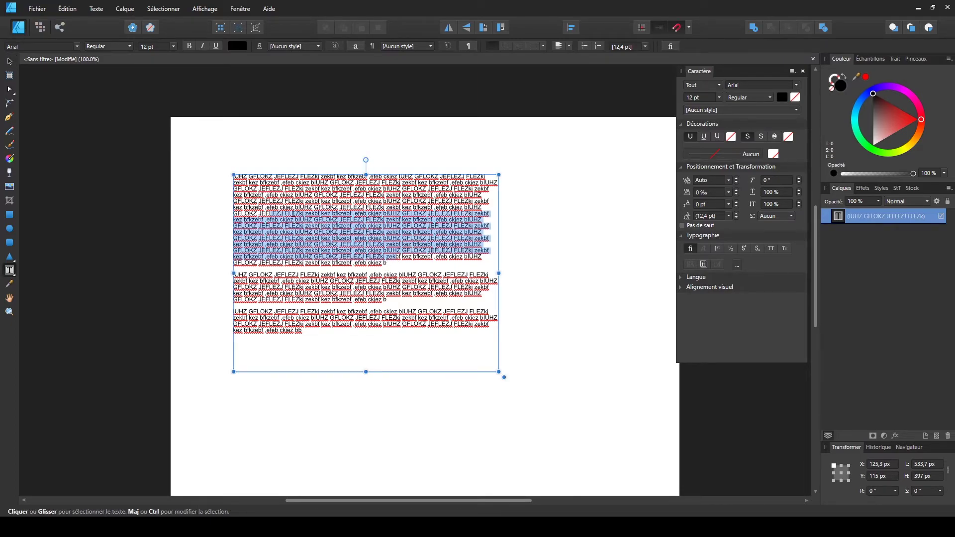
click(762, 138)
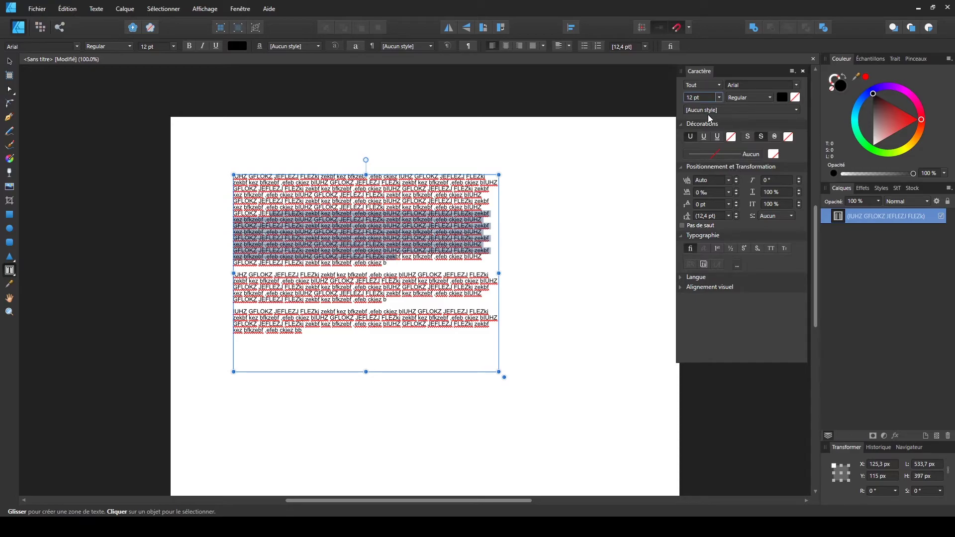
click(722, 102)
click(697, 156)
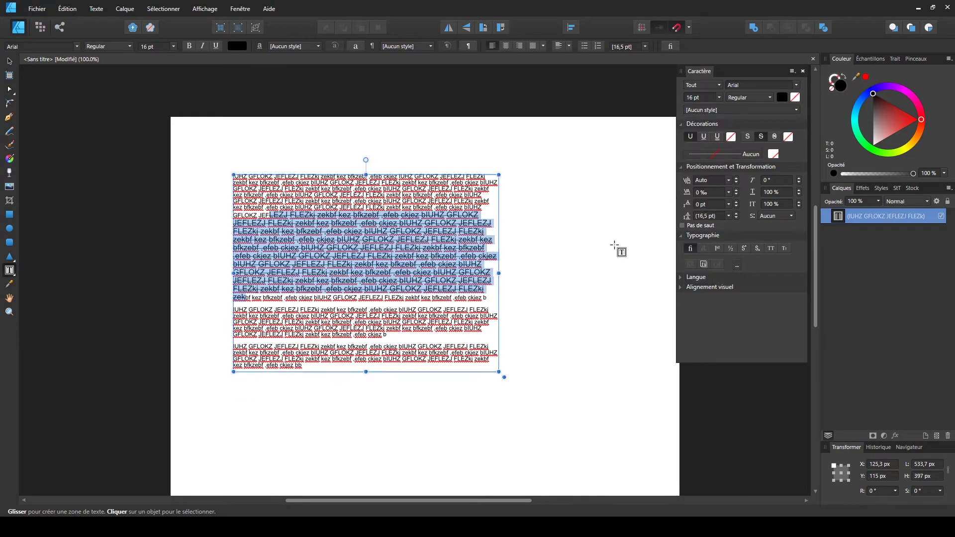
key(Escape)
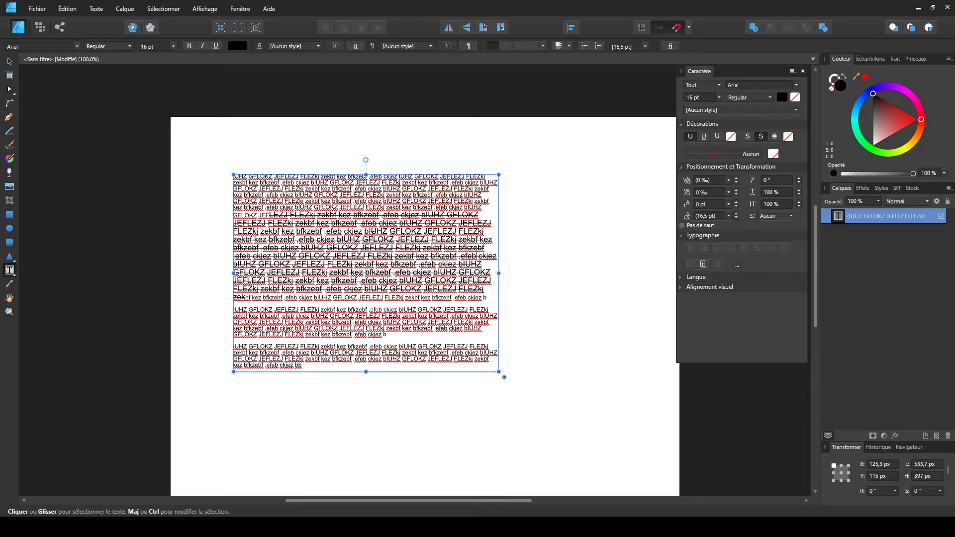
- Show the Paragraph settings and float the text panels closer to the text frame
click(204, 10)
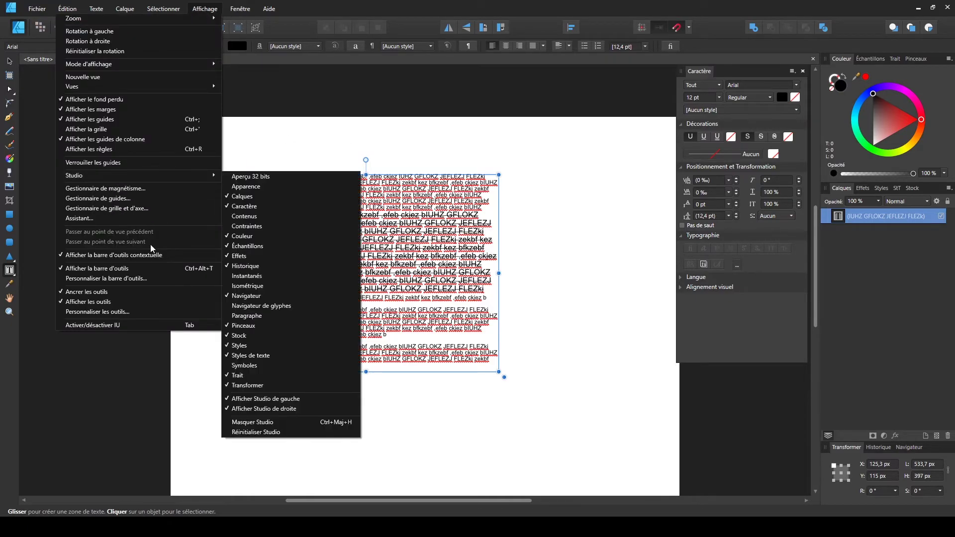
mouse_move(160, 175)
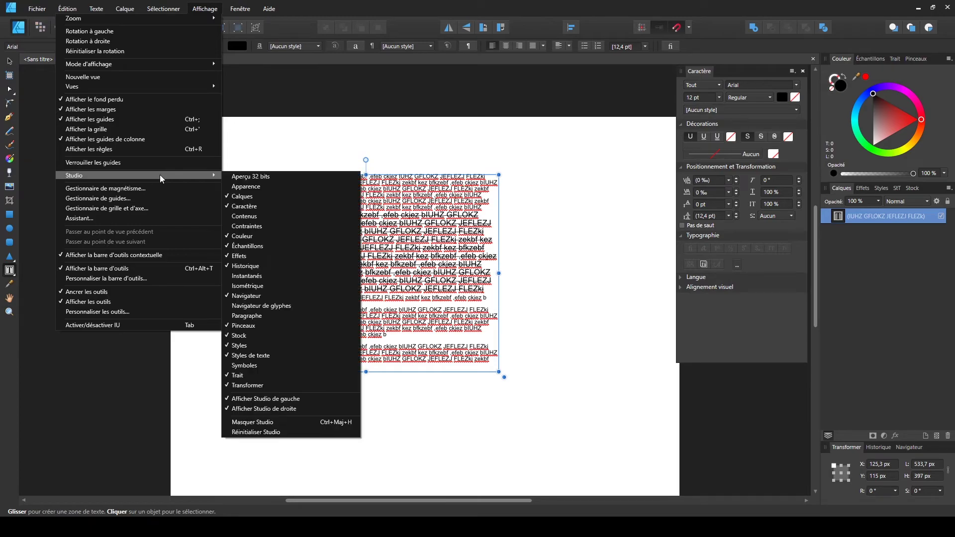
click(243, 316)
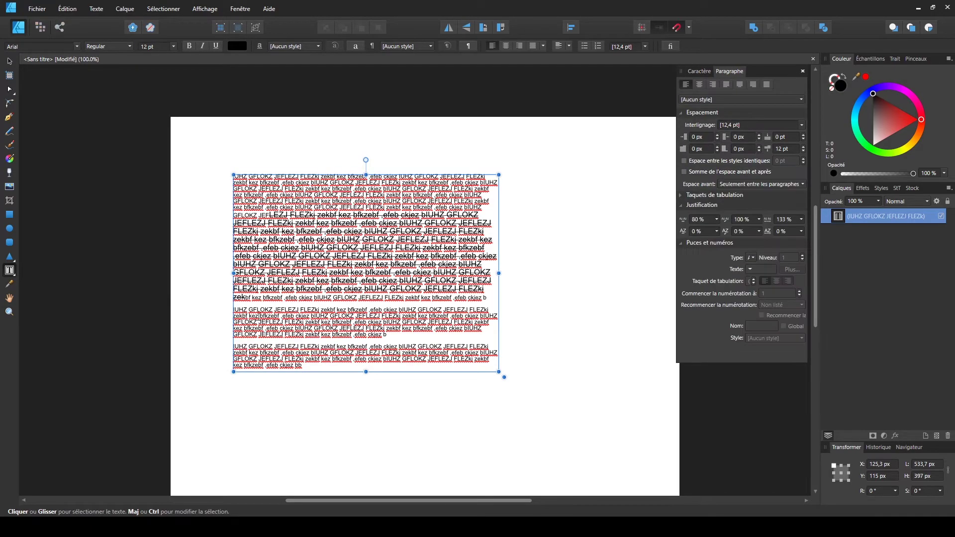
drag(772, 72, 676, 120)
click(605, 122)
click(633, 120)
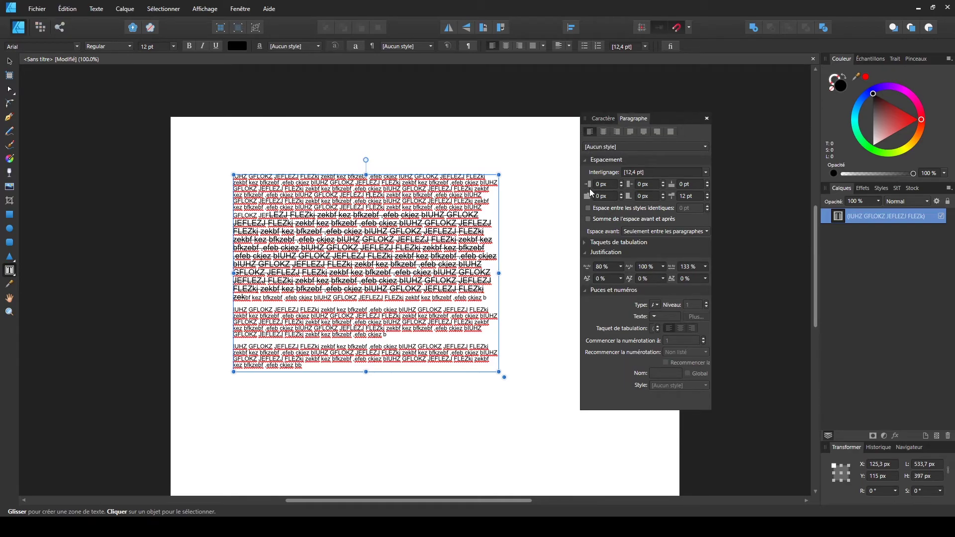
- Set the first paragraph's left and right indents to 20 px
mouse_move(487, 298)
mouse_down()
mouse_move(234, 177)
mouse_move(447, 291)
mouse_move(486, 298)
mouse_up()
click(280, 207)
click(330, 215)
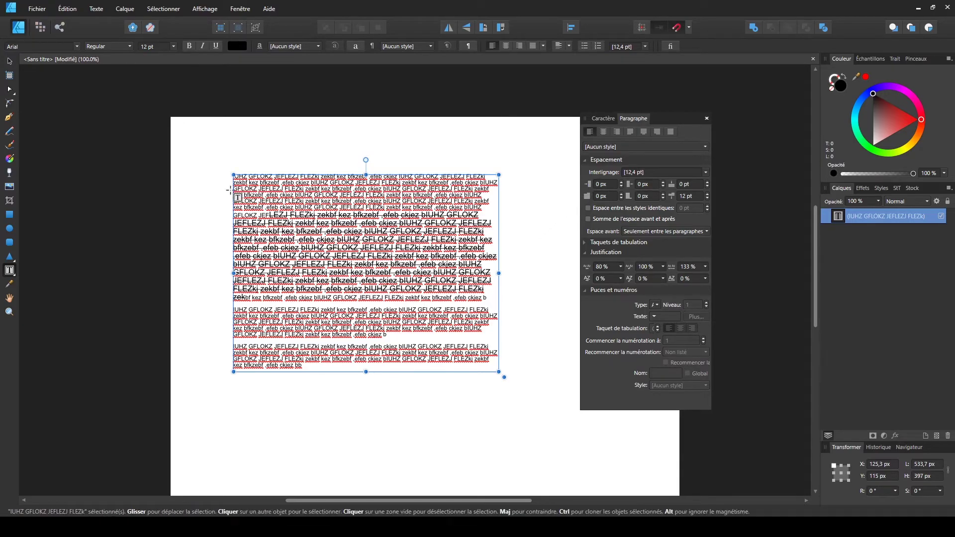
click(611, 185)
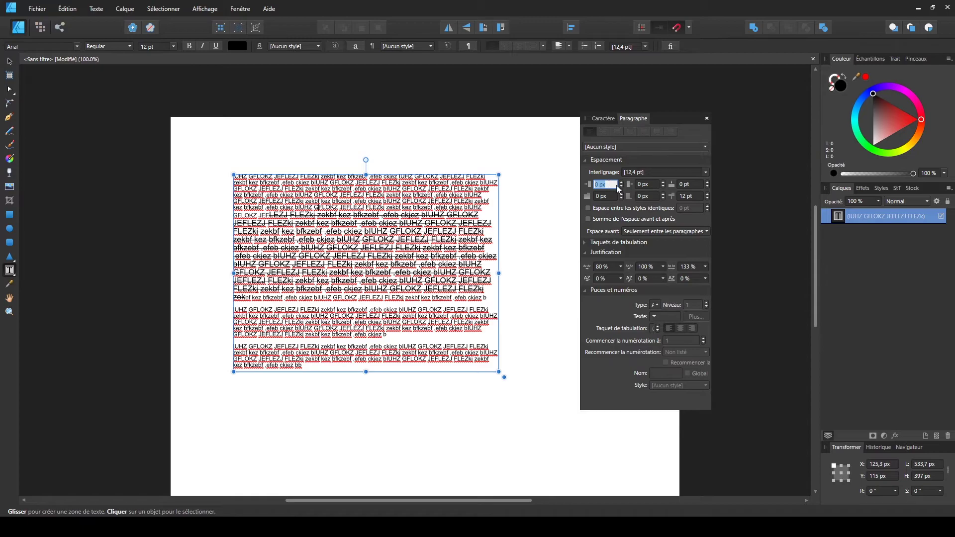
text(20)
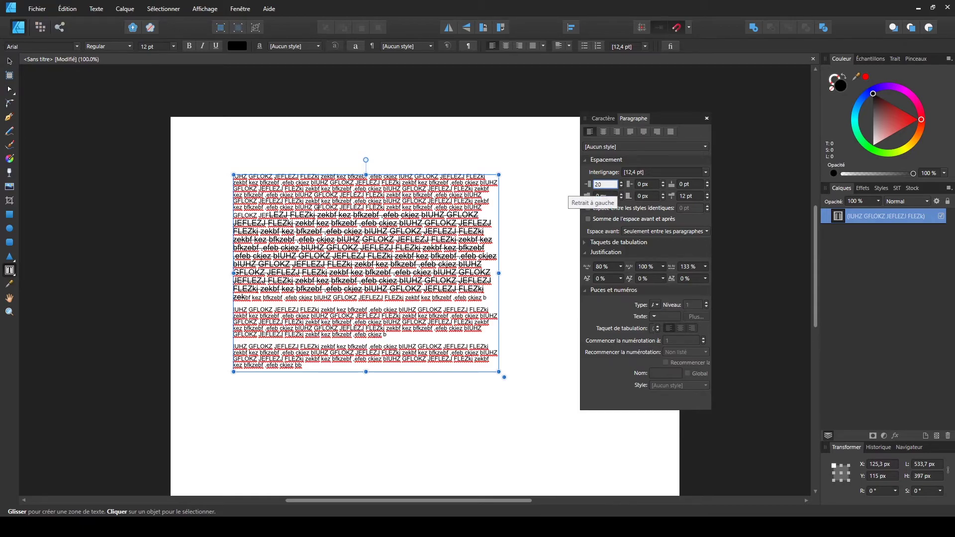
key(Tab)
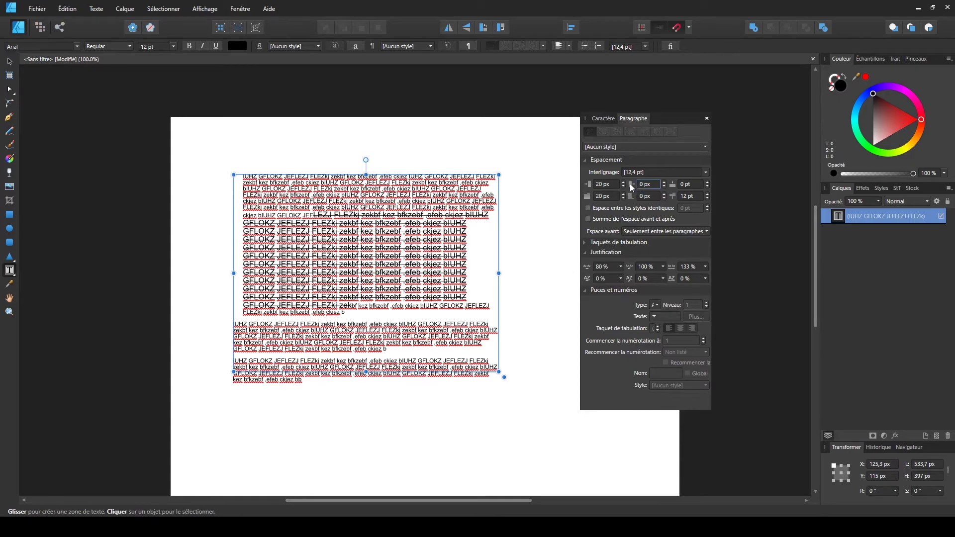
drag(655, 186, 631, 186)
key(Tab)
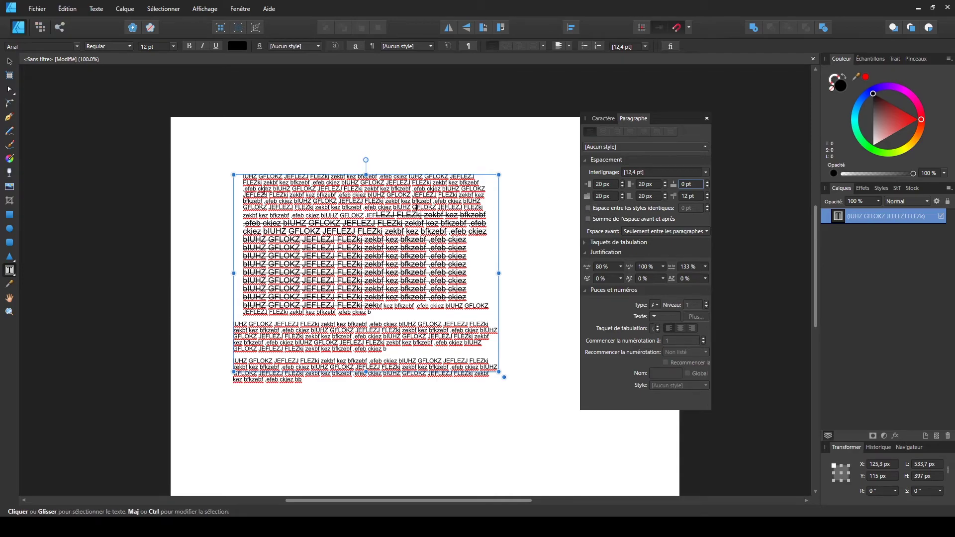
- Set the first paragraph's first-line indent to 40 px
click(616, 196)
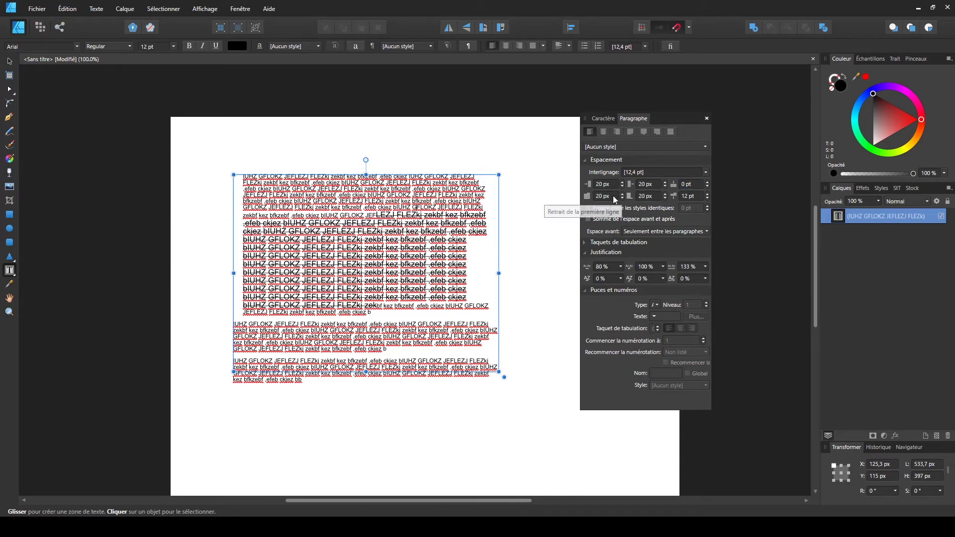
text(40)
key(Return)
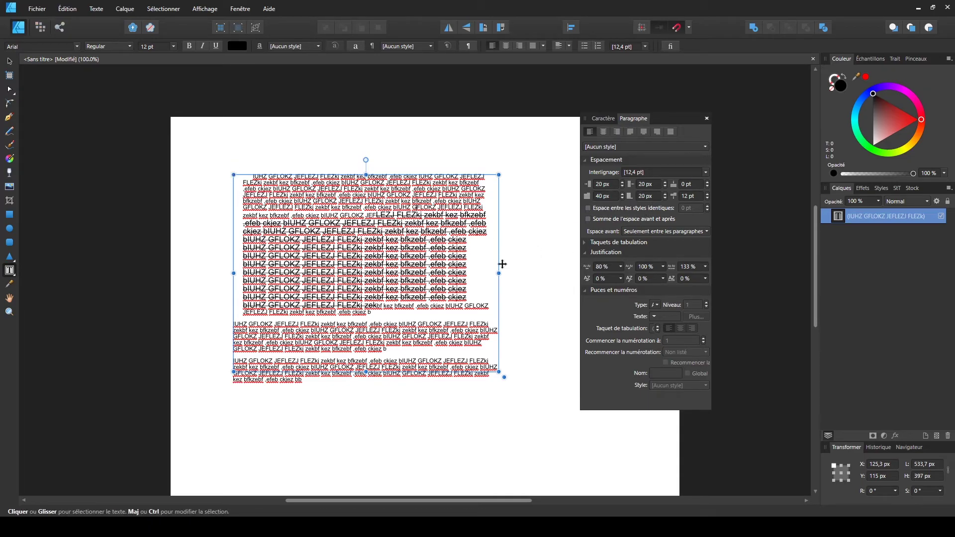
- Examine the tab stop settings and check the spacing values of the lower paragraphs
click(593, 243)
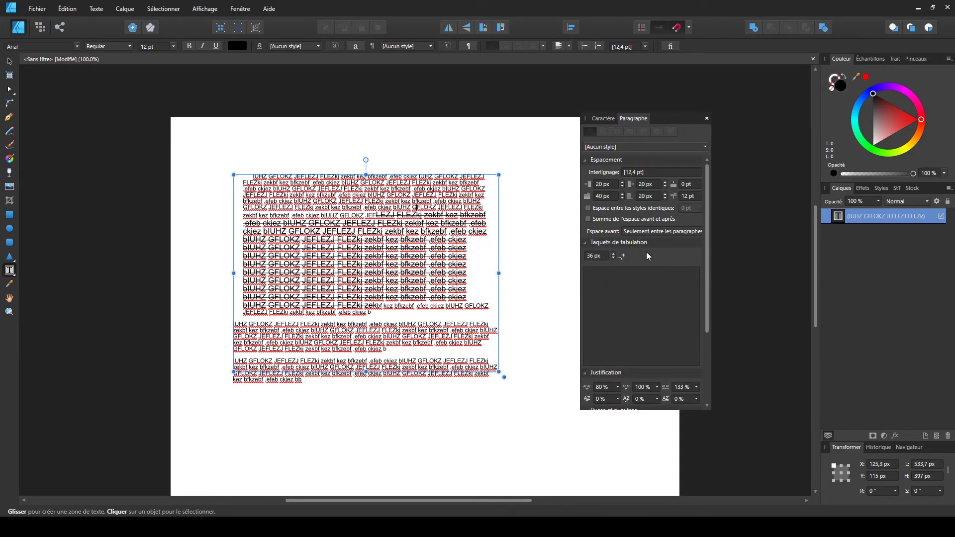
click(594, 243)
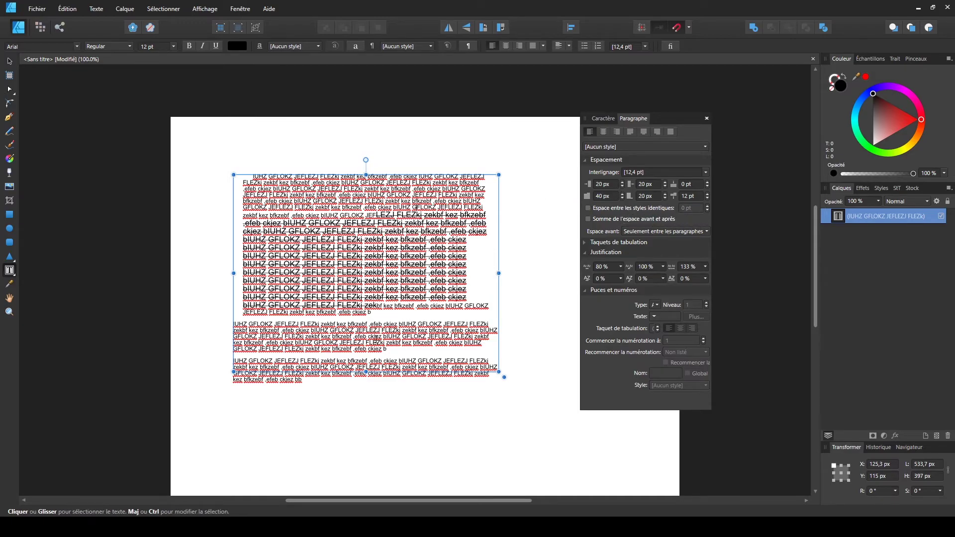
drag(355, 373, 365, 394)
click(322, 297)
click(330, 362)
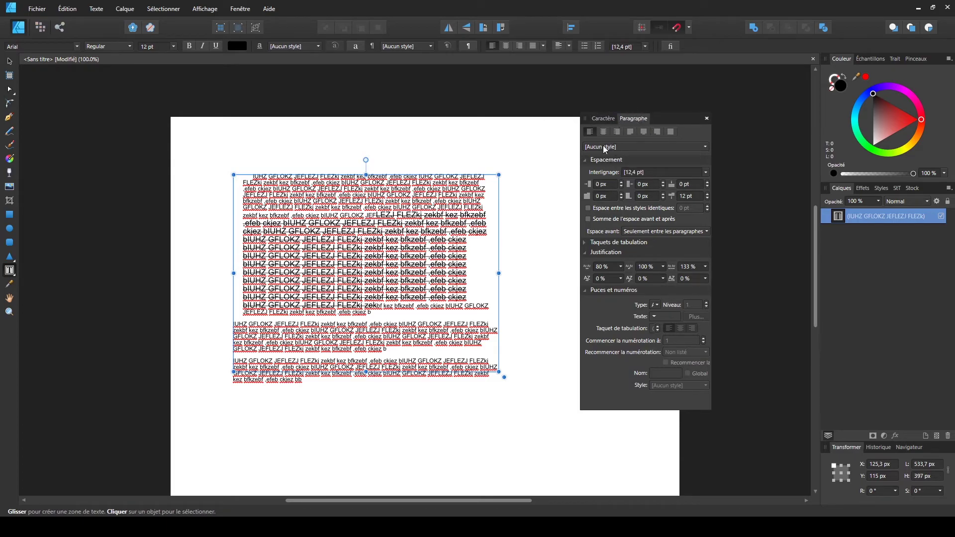
- Enlarge the text frame to about 534 × 464 px, position it at about X 11 px, Y 28 px, and deselect it
click(14, 64)
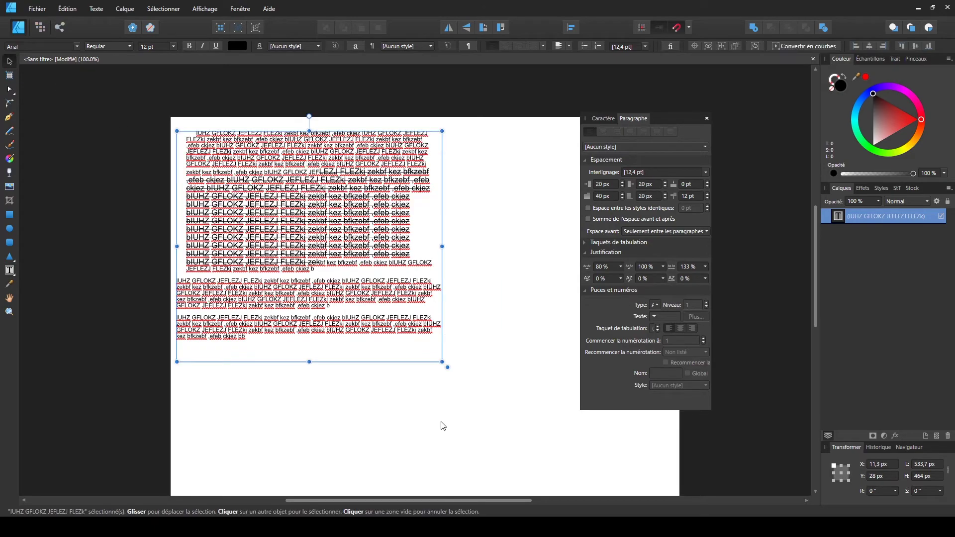
click(440, 422)
scroll(349, 316, down, 1)
scroll(350, 320, down, 3)
scroll(350, 319, up, 5)
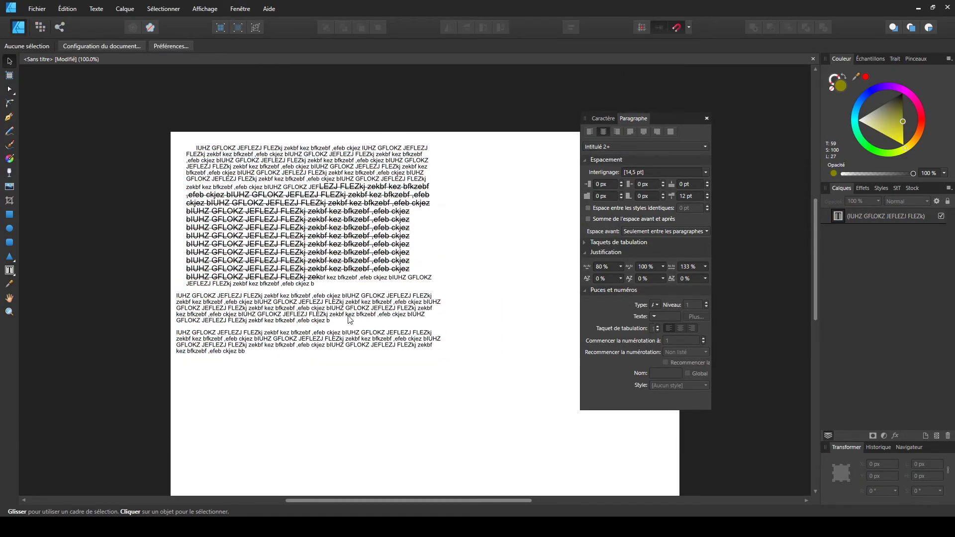
- Move the Paragraph panel clear of the page and delete the text frame
key(space)
drag(491, 330, 362, 297)
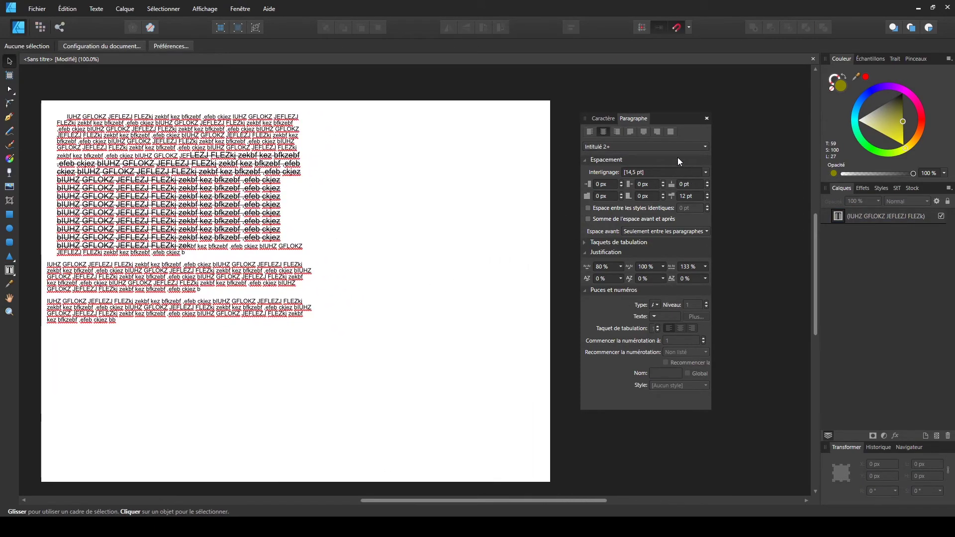
drag(676, 117, 764, 96)
click(210, 202)
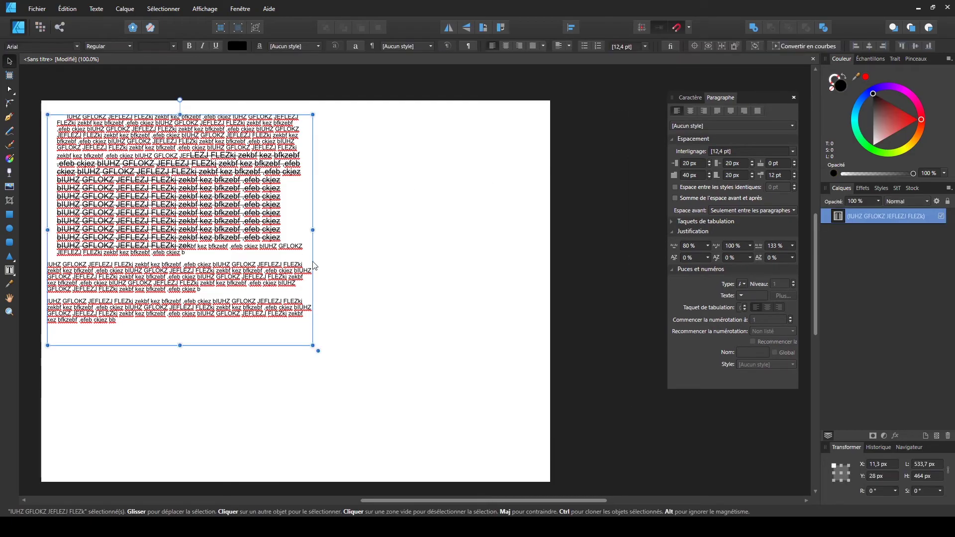
key(Delete)
- Place the image panneau-pub.jpg from the photos folder on the page, about 800 × 626 px at X 112 px, Y 71 px
click(9, 201)
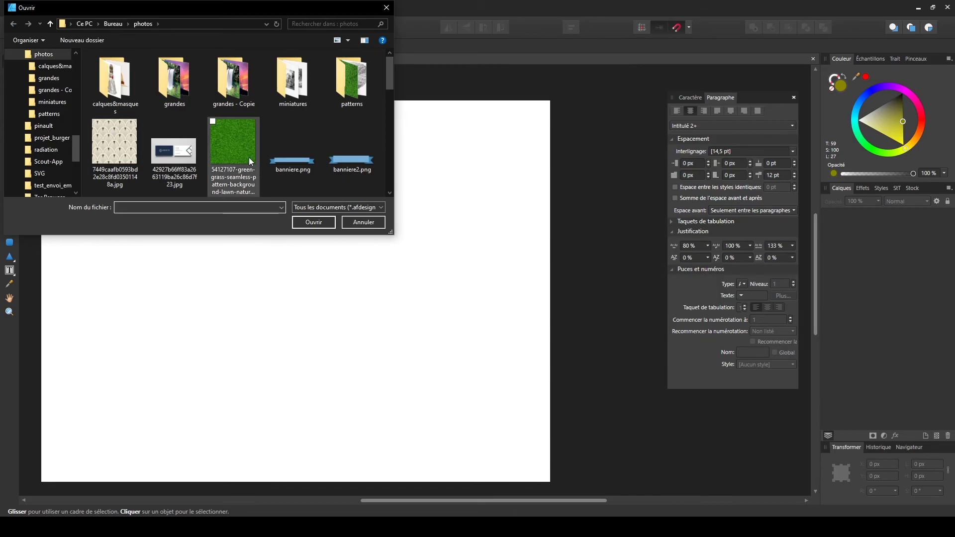
scroll(252, 160, down, 3)
scroll(250, 181, down, 1)
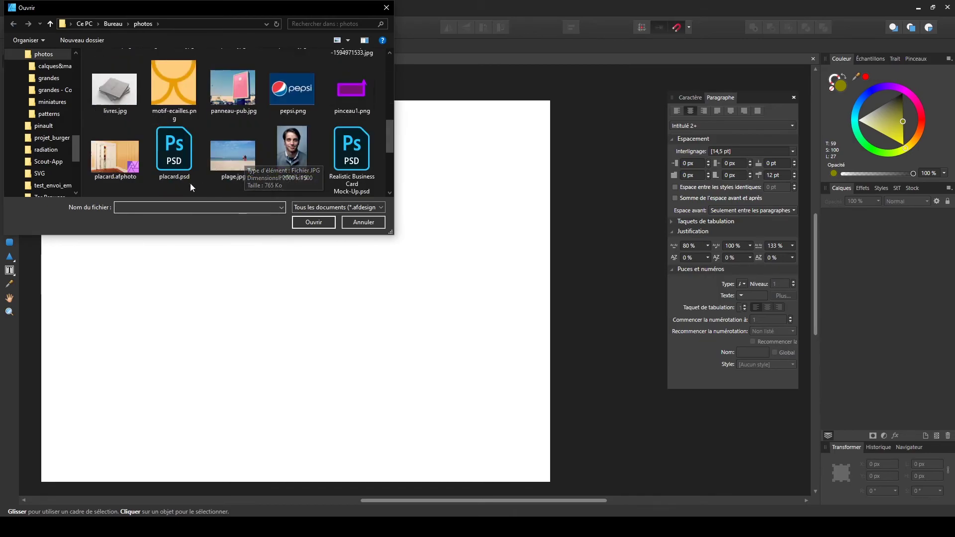
scroll(213, 165, up, 1)
click(236, 149)
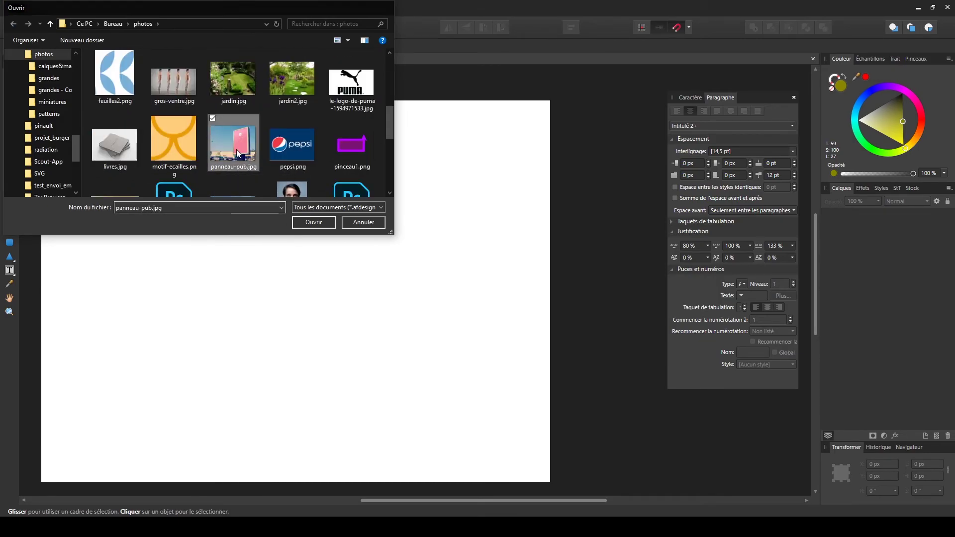
double_click(236, 150)
click(322, 220)
drag(386, 210, 360, 274)
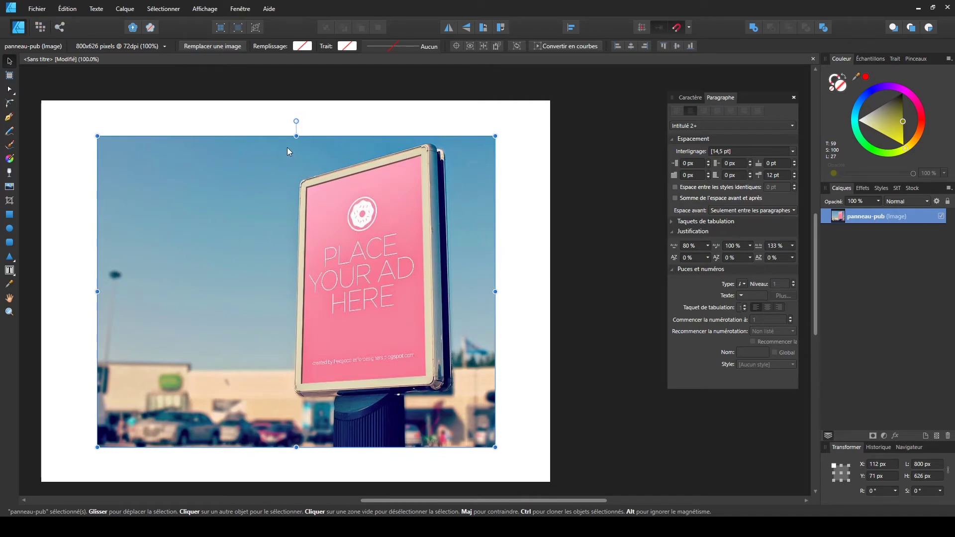
click(9, 270)
drag(108, 145, 289, 393)
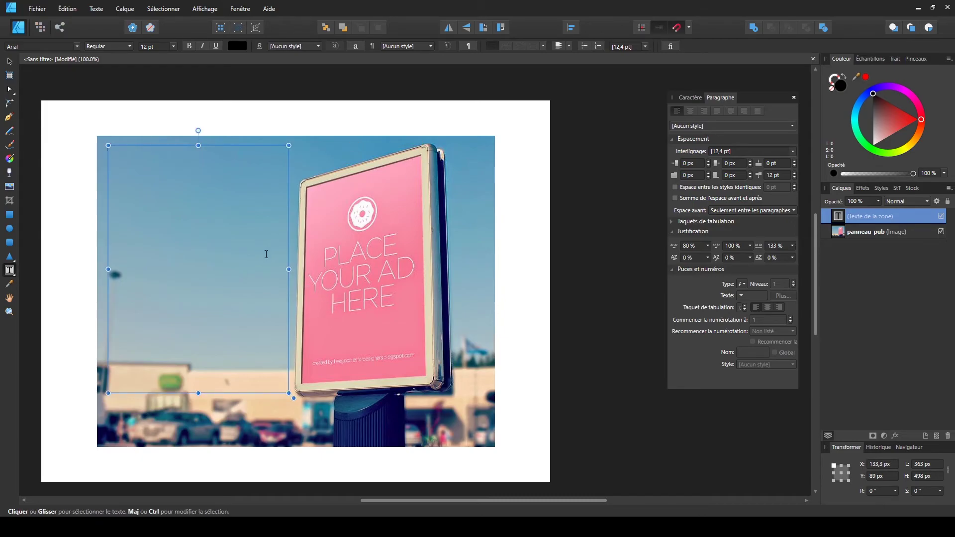
click(9, 61)
click(123, 144)
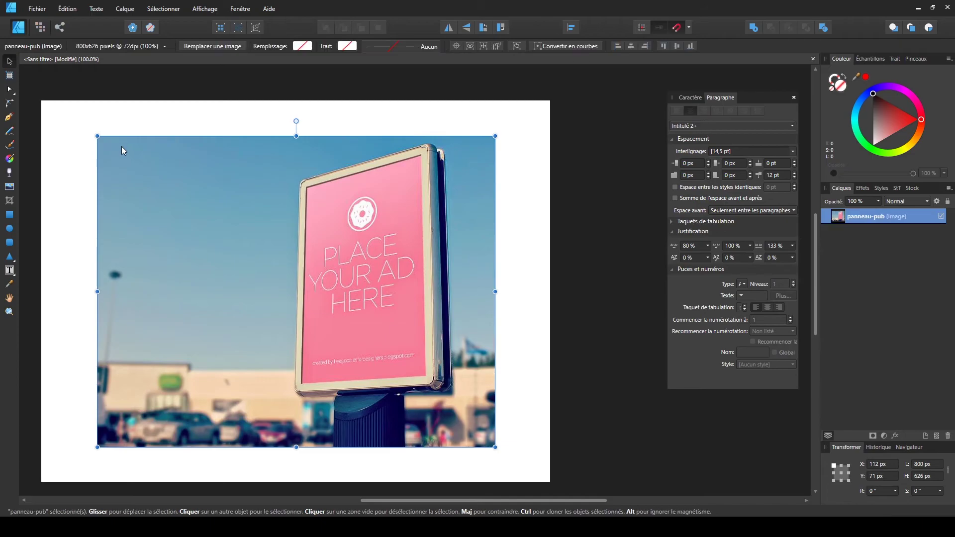
click(77, 150)
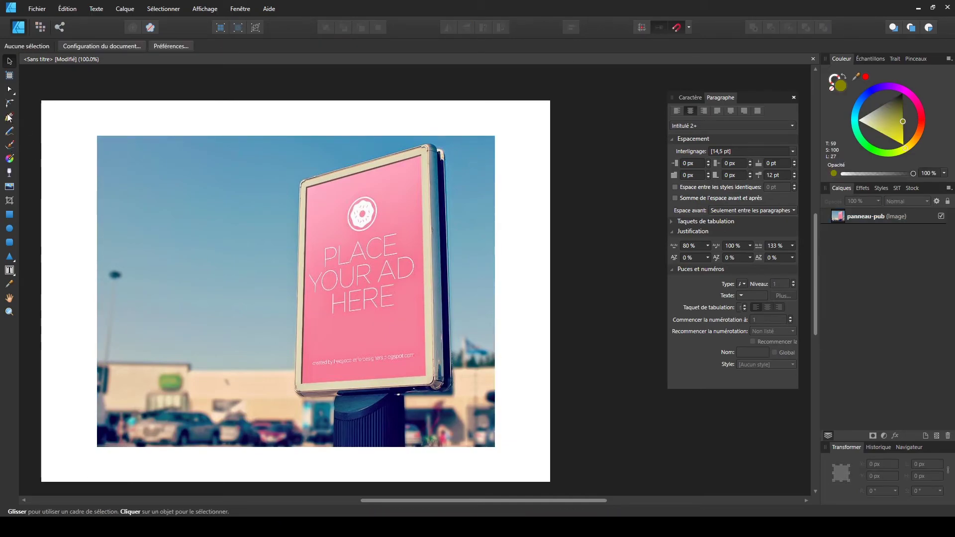
- Draw a rectangle about 375 × 522 px over the sky beside the billboard and convert it to curves
click(9, 214)
drag(105, 145, 291, 404)
right_click(234, 253)
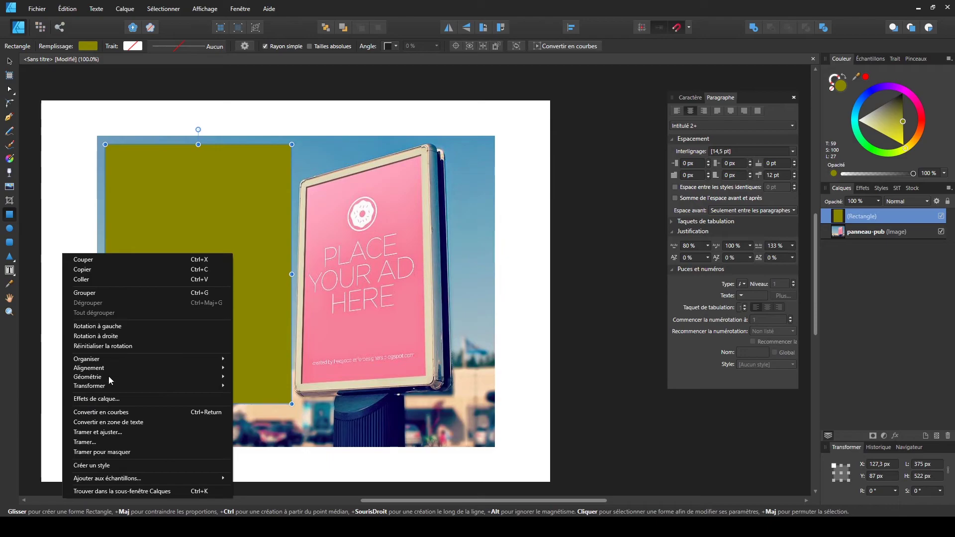
click(116, 412)
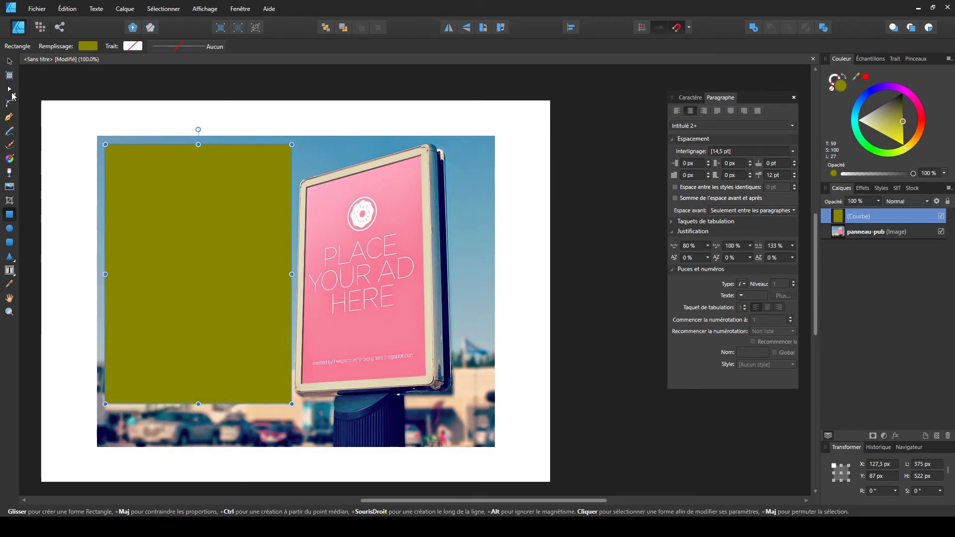
- Add a node on the curve's right edge, then move it and the upper-right corner to follow the billboard's slanted top edge
click(10, 89)
click(291, 144)
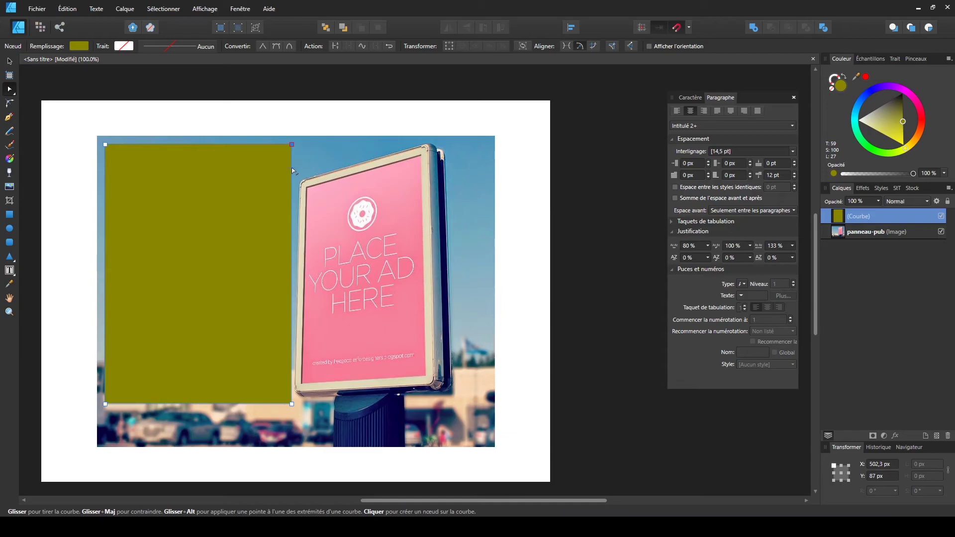
click(292, 169)
drag(292, 169, 291, 172)
key(ctrl+z)
click(292, 145)
drag(292, 145, 406, 144)
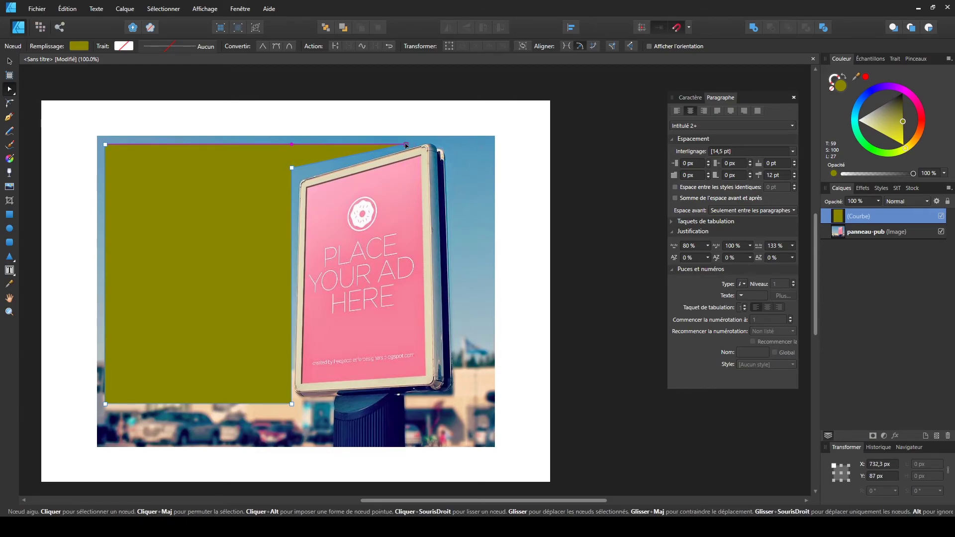
drag(292, 170, 299, 178)
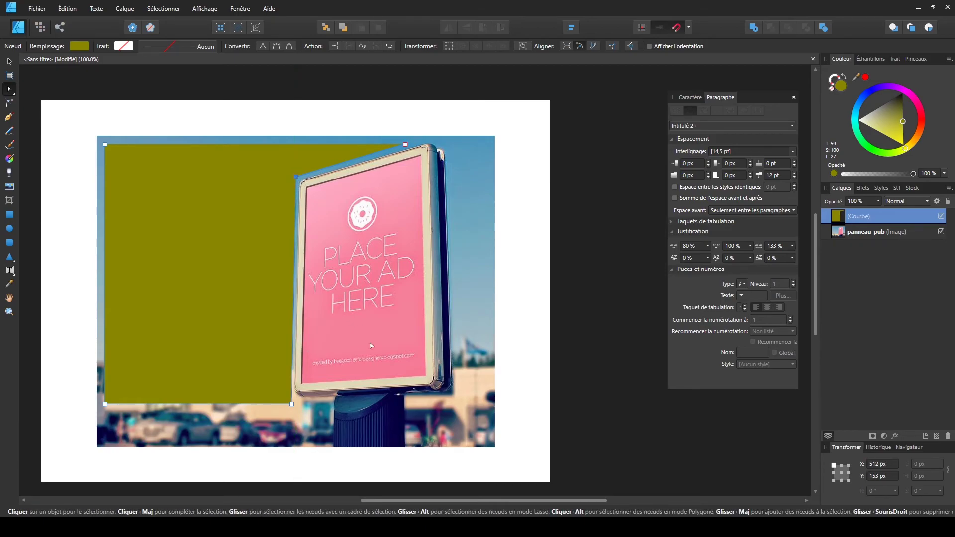
click(557, 245)
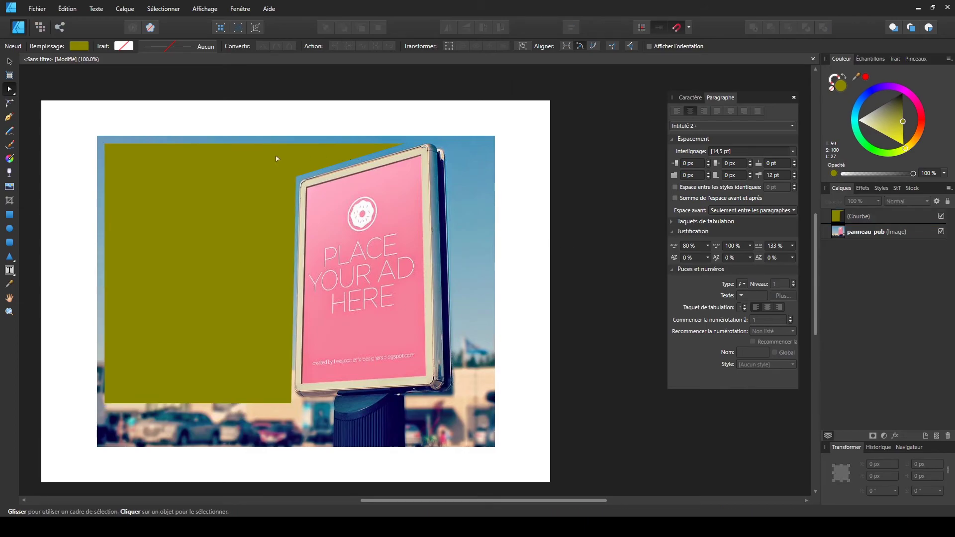
- Fine-tune the curve's upper-right corner to about X 732 px, Y 88.5 px and nudge the node beside the billboard's upper-left corner
click(403, 148)
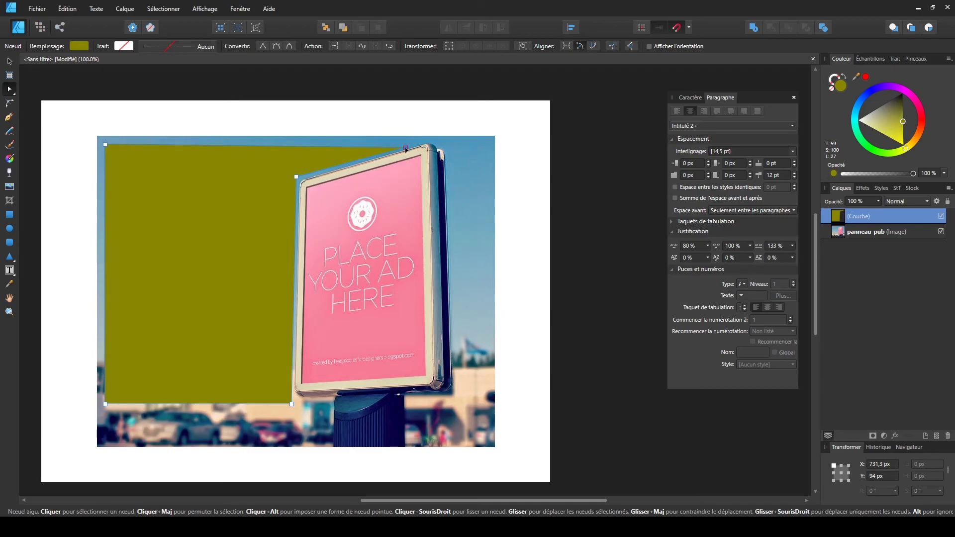
drag(406, 149, 405, 147)
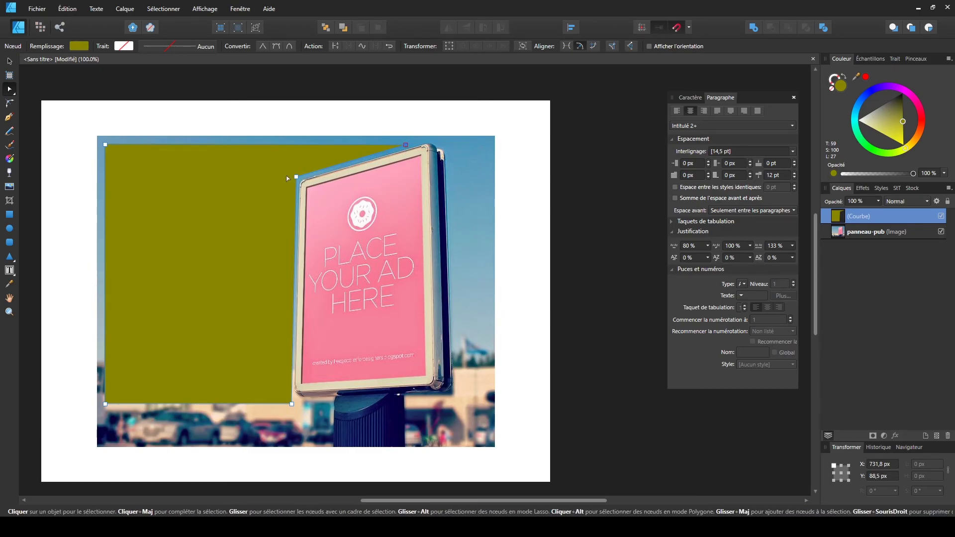
drag(297, 179, 297, 180)
click(523, 250)
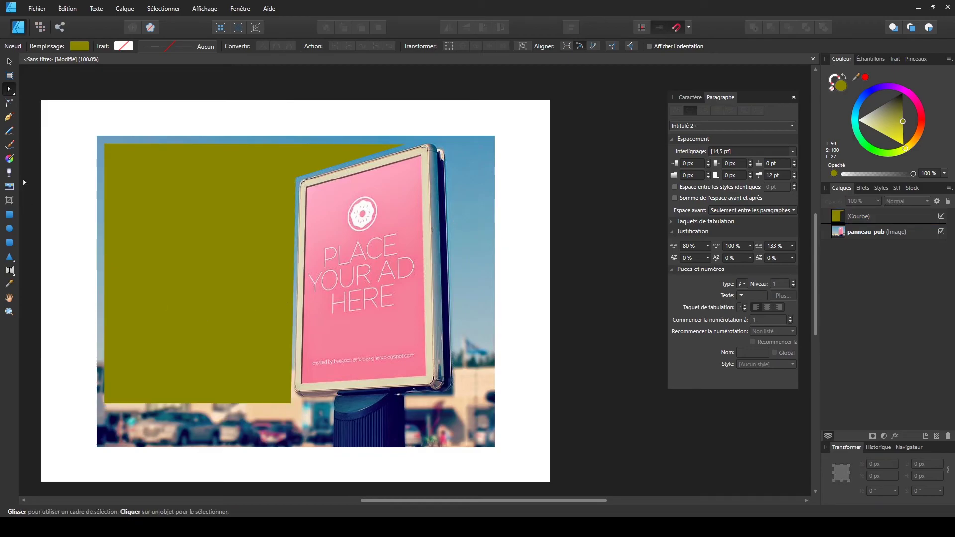
- Turn the reshaped curve into a text frame with the Frame Text tool
click(180, 253)
click(10, 62)
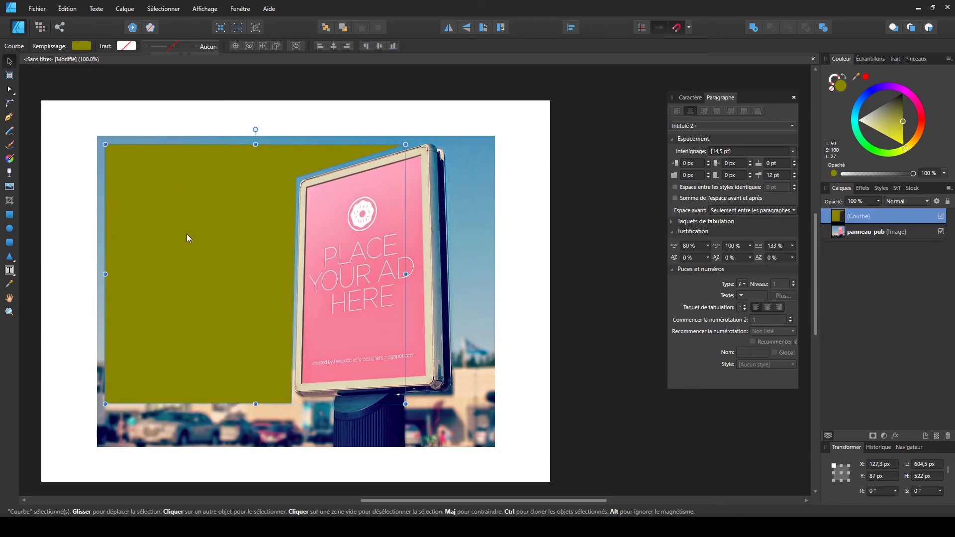
click(10, 271)
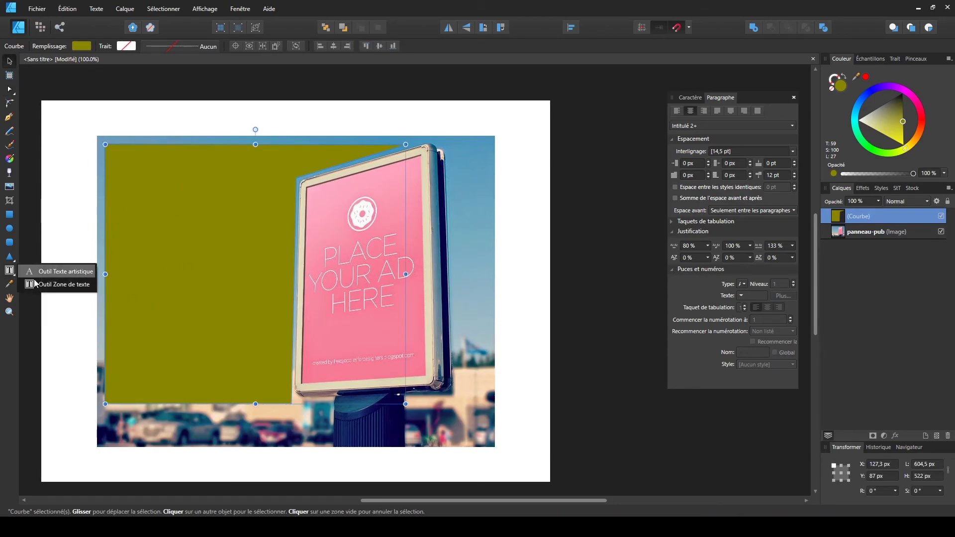
click(90, 286)
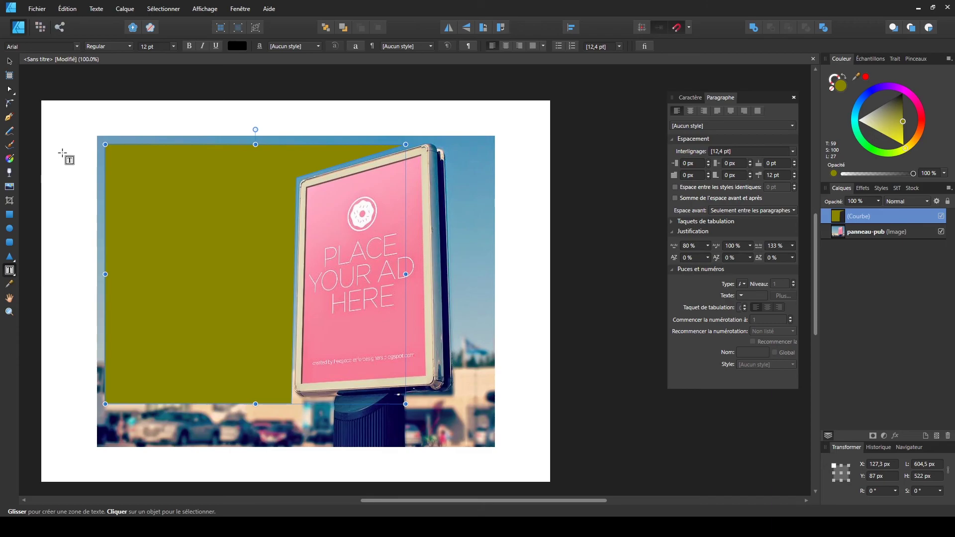
click(121, 156)
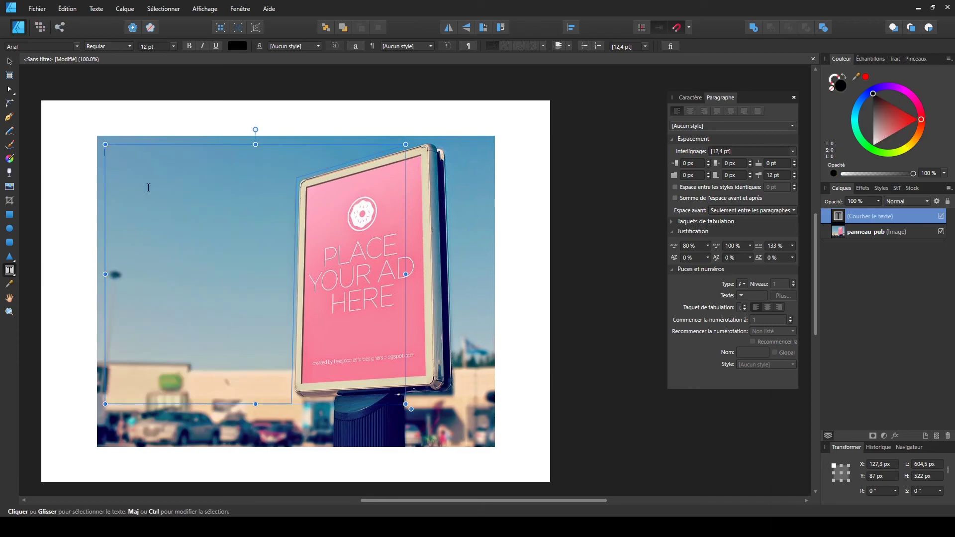
- Enter the filler text "kjh rkeb gkrehbg kre g" in the shaped frame and paste its fragment repeatedly until most of the frame is filled
text(kih rkeb gkrehbg kre g)
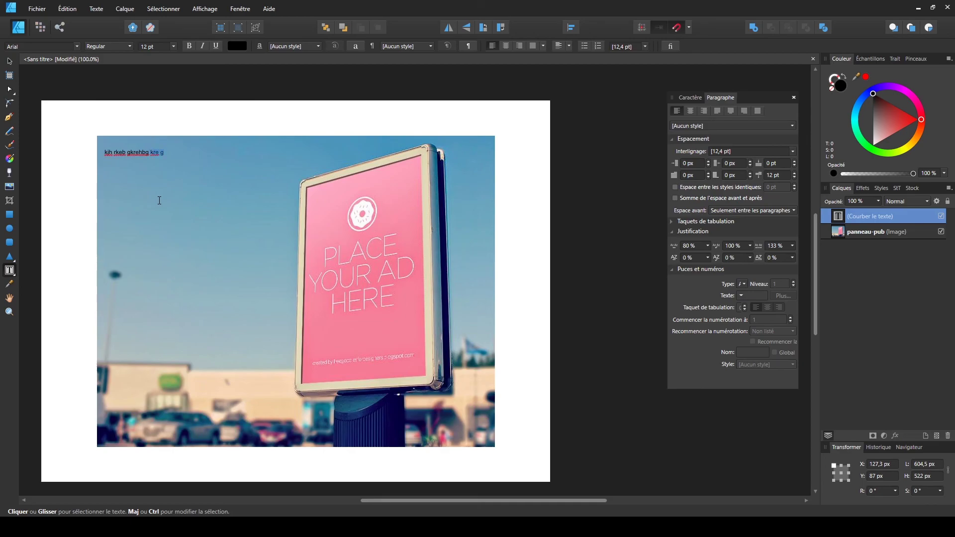
key(ctrl+v)
key(ctrl+v)
key(ctrl+v)
key(ctrl+v)
key(ctrl+v)
key(ctrl+v)
key(ctrl+v)
key(ctrl+v)
key(ctrl+v)
key(ctrl+v)
key(ctrl+v)
key(ctrl+v)
key(ctrl+v)
key(ctrl+v)
key(ctrl+v)
key(ctrl+v)
key(ctrl+v)
key(ctrl+v)
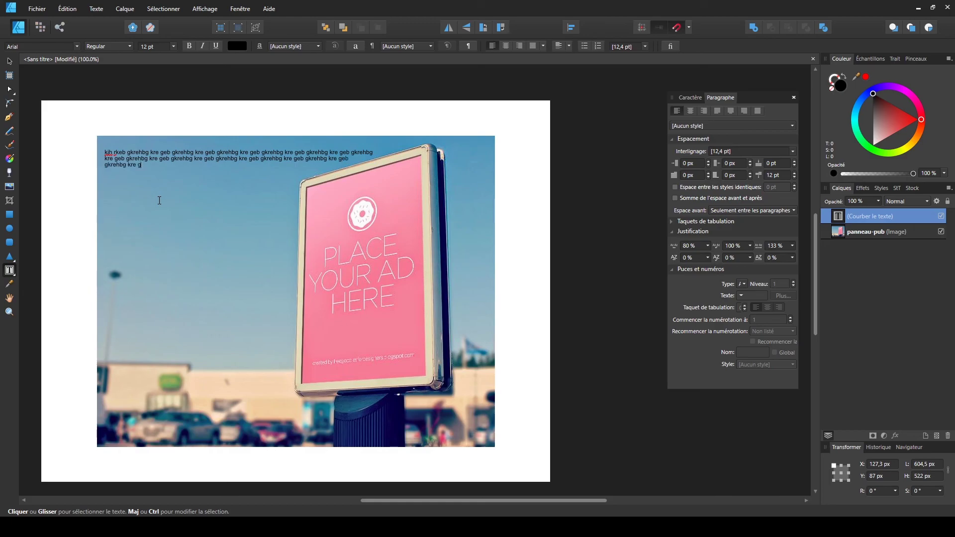
key(ctrl+v)
key(ctrl+v)
key(ctrl+v)
key(ctrl+v)
key(ctrl+v)
key(ctrl+v)
key(ctrl+v)
key(ctrl+v)
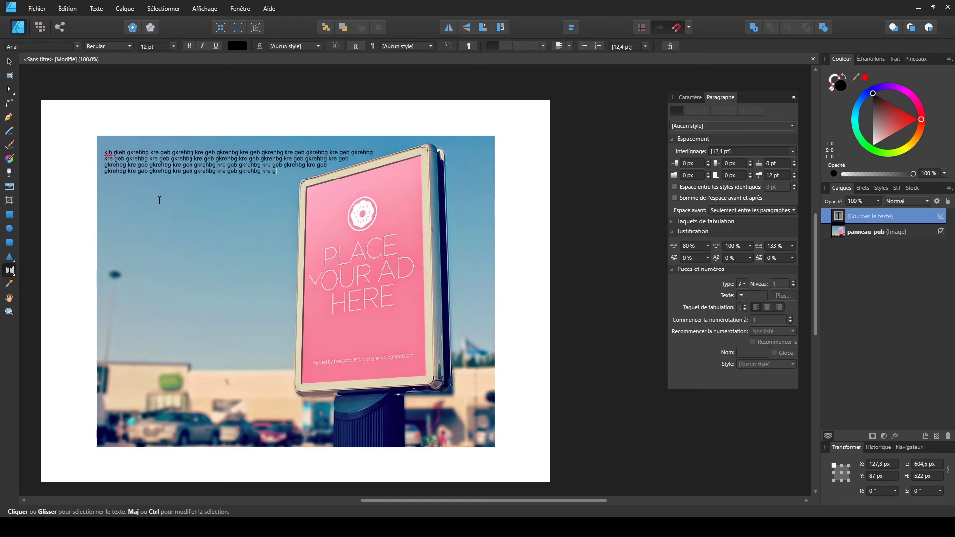
key(ctrl+v)
key(ctrl+v)
key(ctrl+v)
key(ctrl+v)
key(ctrl+v)
key(ctrl+v)
key(ctrl+v)
key(ctrl+v)
key(ctrl+v)
key(ctrl+v)
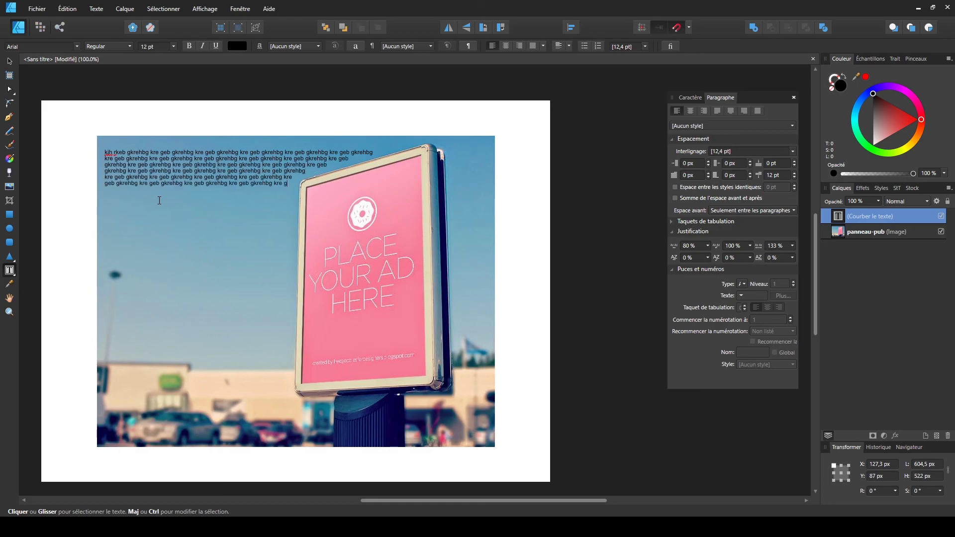
key(ctrl+v)
key(ctrl+v)
key(ctrl+v)
key(ctrl+v)
key(ctrl+v)
key(ctrl+v)
key(ctrl+v)
key(ctrl+v)
key(ctrl+v)
key(ctrl+v)
key(ctrl+v)
key(ctrl+v)
key(ctrl+v)
key(ctrl+v)
key(ctrl+v)
key(ctrl+v)
key(ctrl+v)
key(ctrl+v)
key(ctrl+v)
key(ctrl+v)
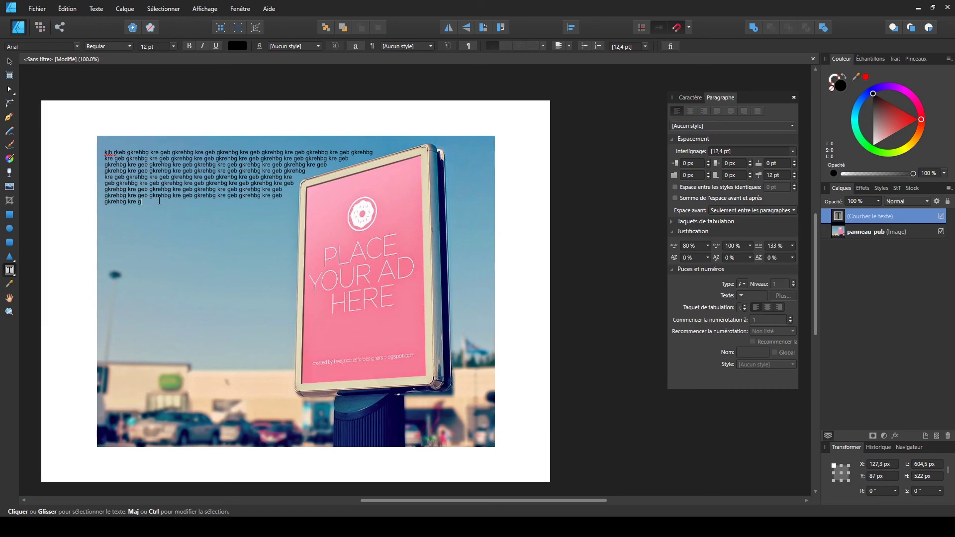
key(ctrl+v)
key(ctrl+v)
key(ctrl+v)
key(ctrl+v)
key(ctrl+v)
key(ctrl+v)
key(ctrl+v)
key(ctrl+v)
key(ctrl+v)
key(ctrl+v)
key(ctrl+v)
key(ctrl+v)
key(ctrl+v)
key(ctrl+v)
key(ctrl+v)
key(ctrl+v)
key(ctrl+v)
key(ctrl+v)
key(ctrl+v)
key(ctrl+v)
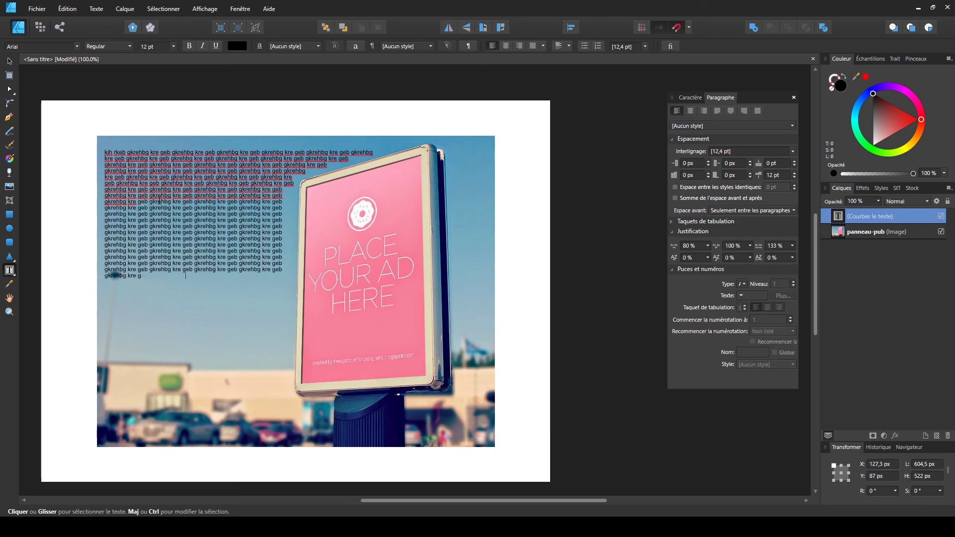
key(ctrl+v)
key(ctrl+v)
key(ctrl+v)
key(ctrl+v)
key(ctrl+v)
key(ctrl+v)
key(ctrl+v)
key(ctrl+v)
key(ctrl+v)
key(ctrl+v)
key(ctrl+v)
key(ctrl+v)
key(ctrl+v)
key(ctrl+v)
key(ctrl+v)
key(ctrl+v)
key(ctrl+v)
key(ctrl+v)
key(ctrl+v)
key(ctrl+v)
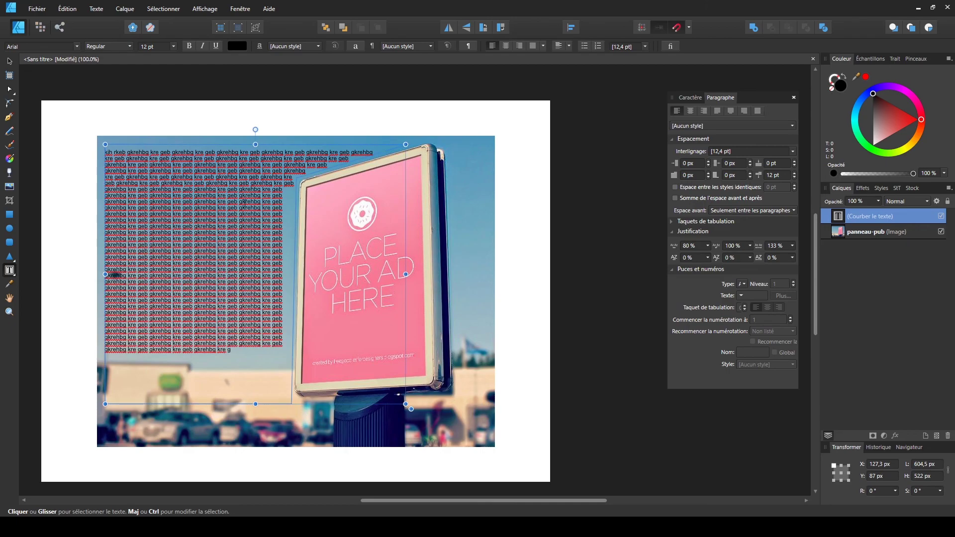
- Insert random filler such as "fezf", "sd fdsf" and "sdf" at several places in the middle lines of the text
click(193, 198)
text(fezf)
click(212, 219)
text(ezfez)
click(206, 201)
text(f ez)
click(207, 215)
text(sdfsdf f)
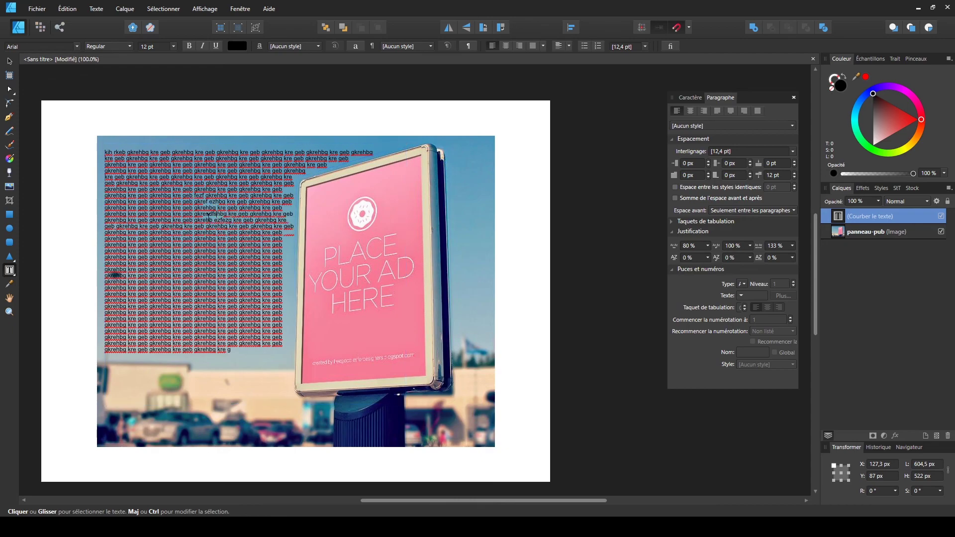
click(209, 208)
text(sd fdsf)
click(200, 245)
text(sd fdsf)
click(220, 239)
text(s df sdf)
click(225, 227)
text(sdf)
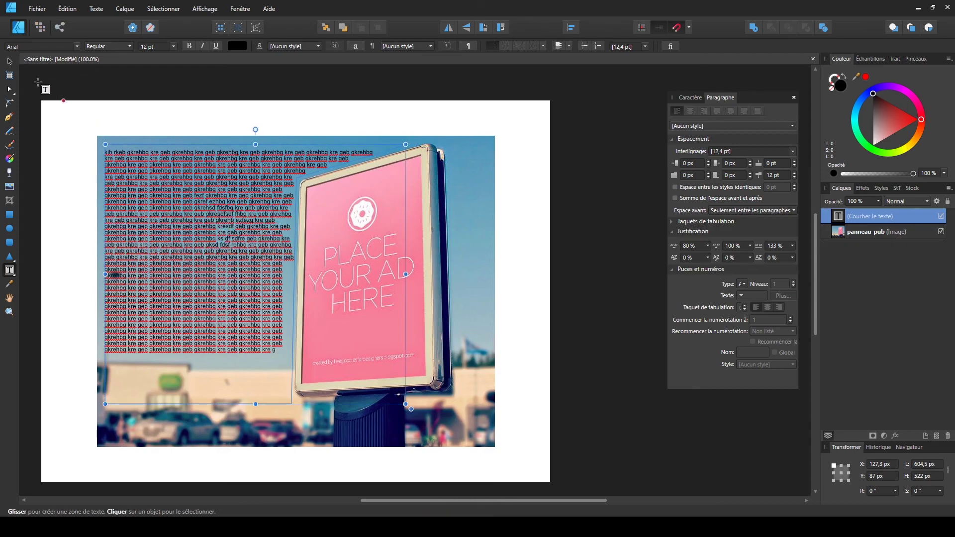
- Justify all lines of the shaped frame's text and deselect the frame
click(10, 61)
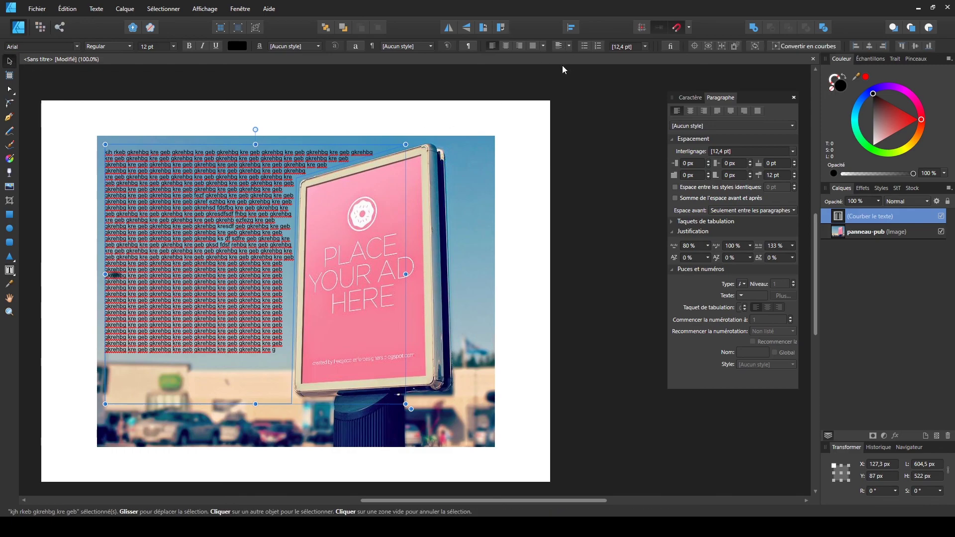
click(533, 46)
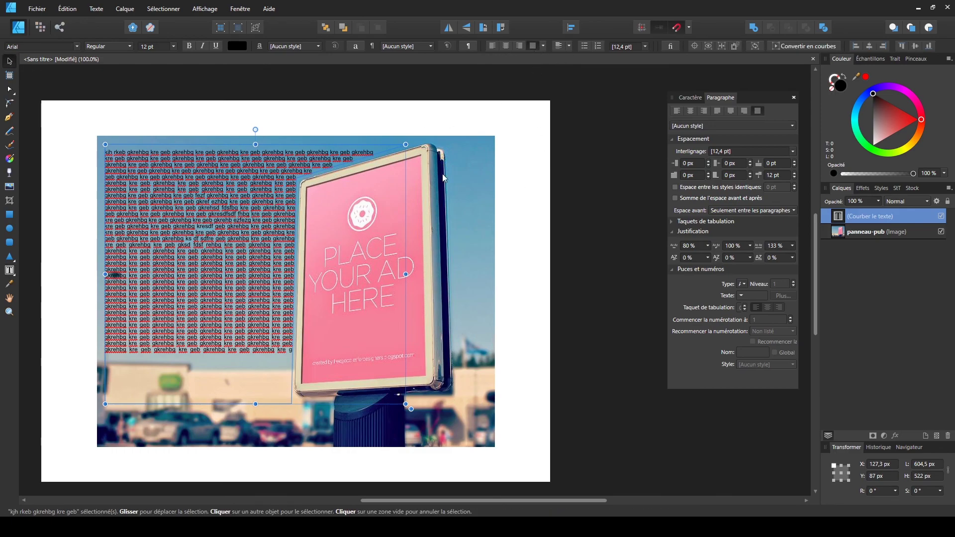
click(297, 121)
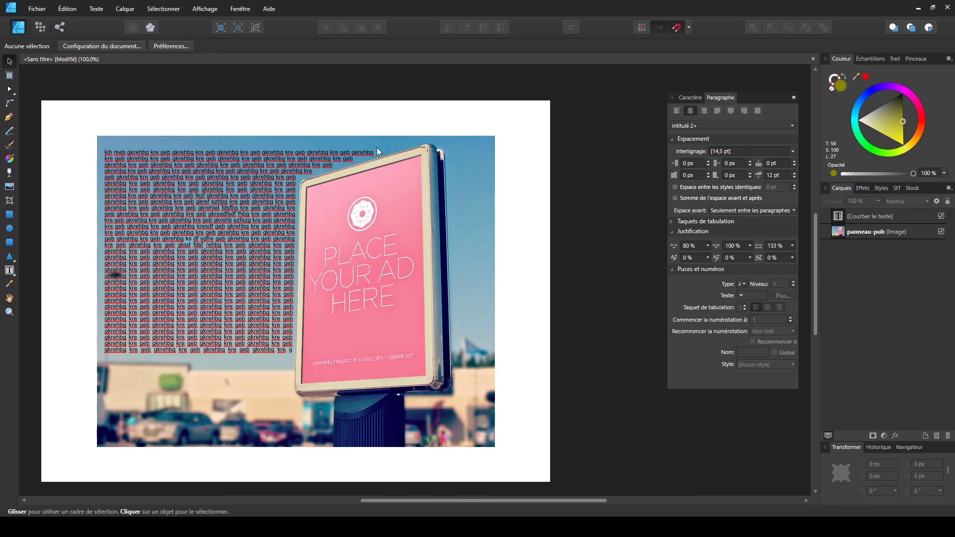